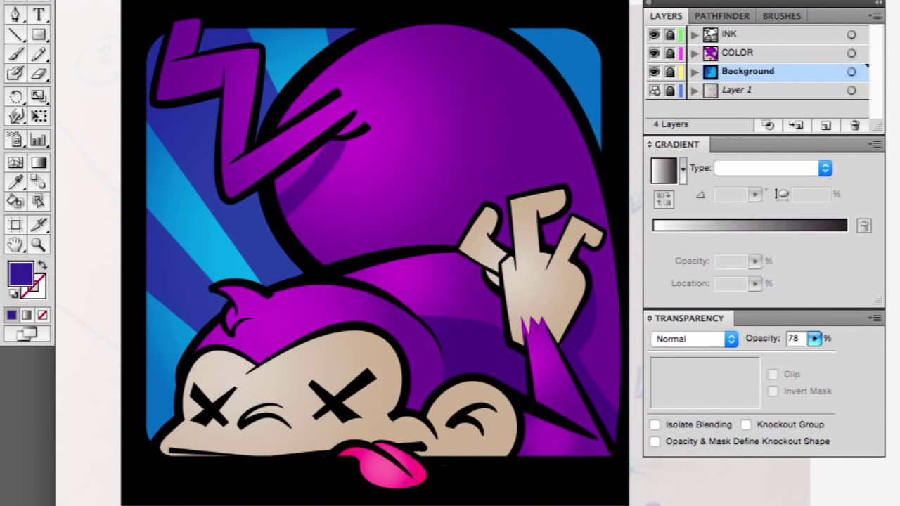
# Step: Create an 800 × 800 px document in Pixels, RGB colour mode, with Medium (150 ppi) raster effects
pyautogui.moveTo(475, 383)
pyautogui.mouseDown()
pyautogui.moveTo(341, 267)
pyautogui.moveTo(532, 267)
pyautogui.moveTo(471, 312)
pyautogui.mouseUp()
pyautogui.hotkey('ctrl', 'z')
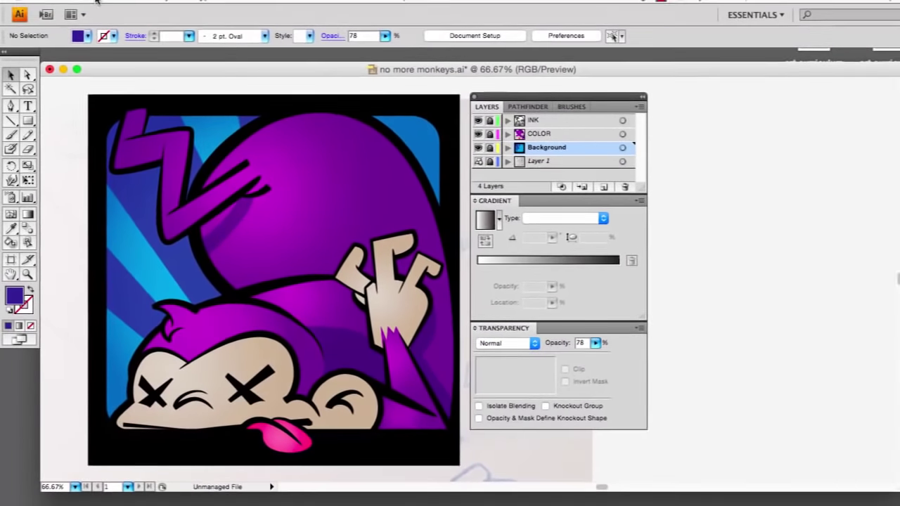
pyautogui.click(98, 7)
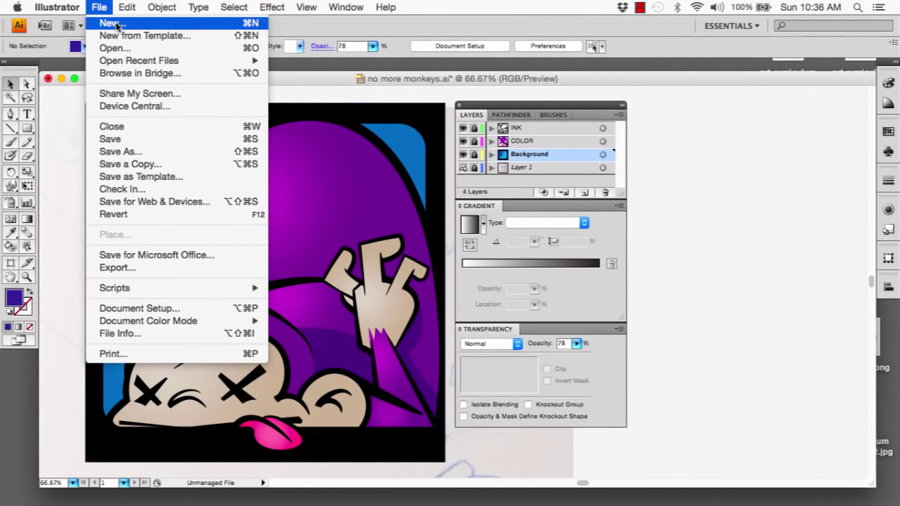
pyautogui.click(116, 24)
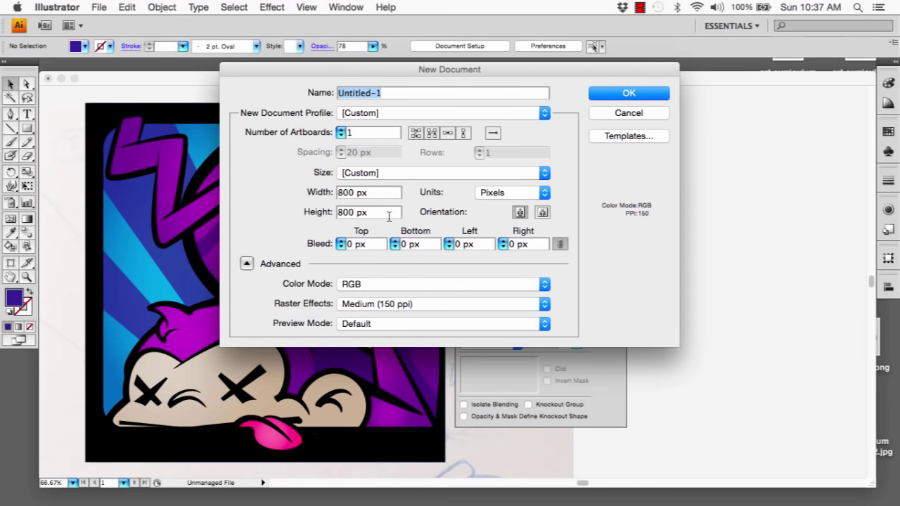
pyautogui.click(545, 194)
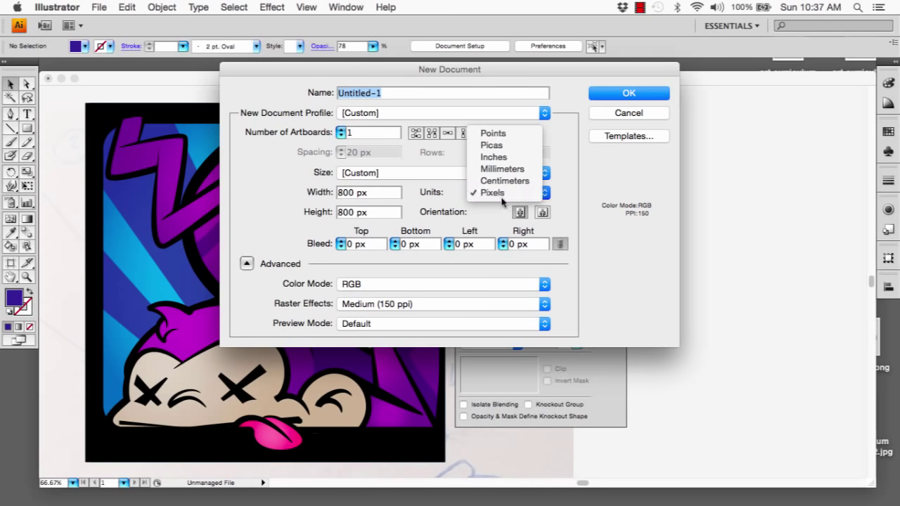
pyautogui.click(565, 209)
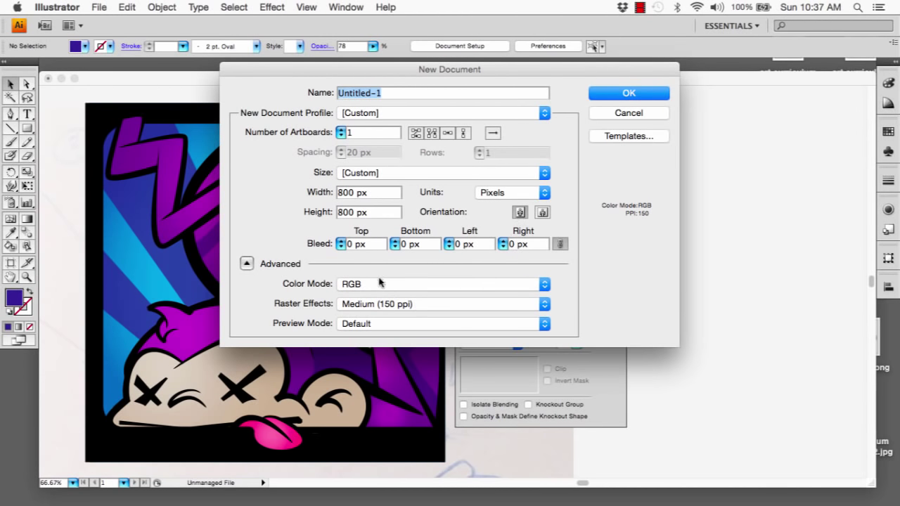
pyautogui.click(346, 288)
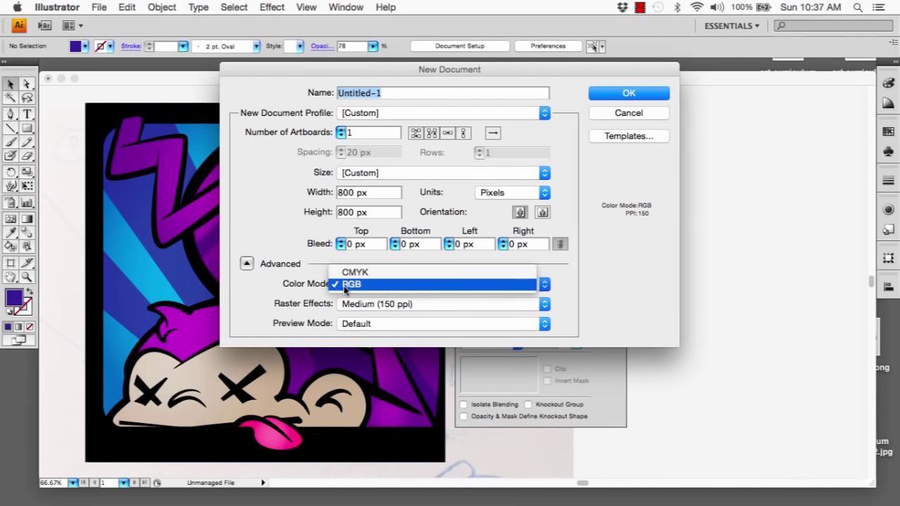
pyautogui.click(345, 285)
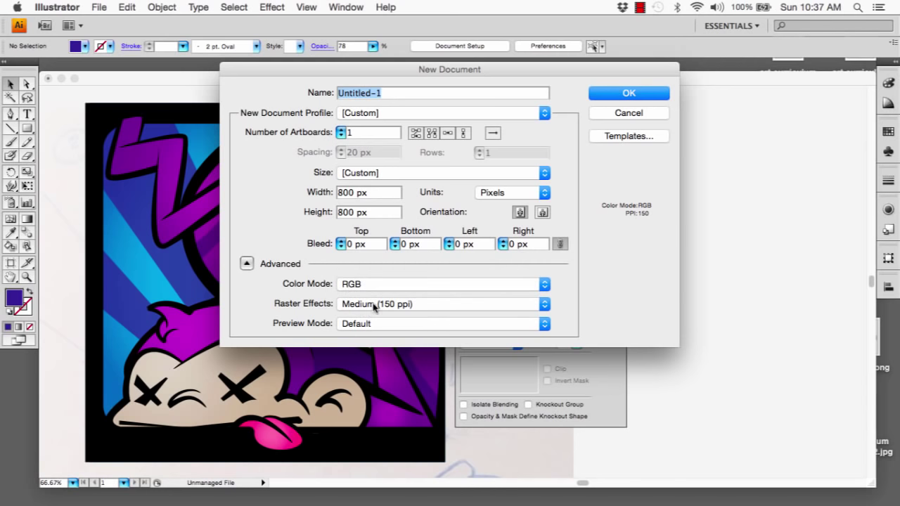
pyautogui.click(395, 305)
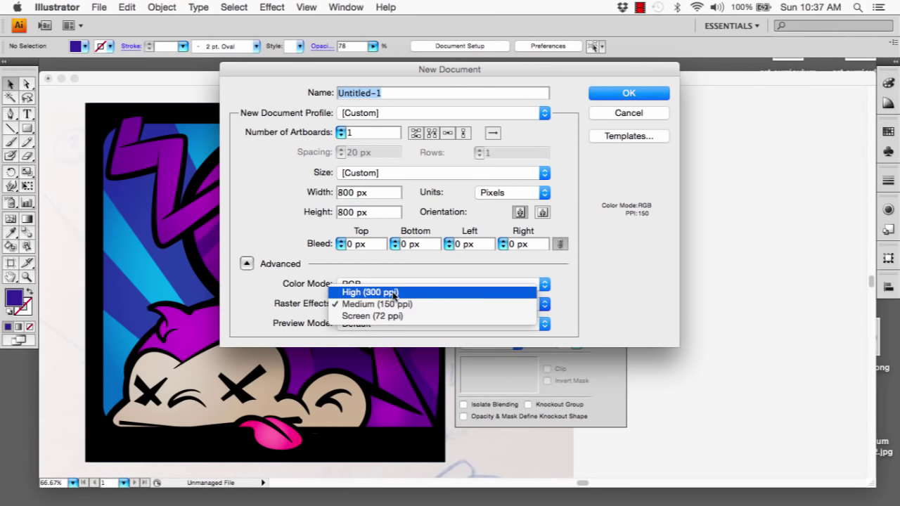
pyautogui.click(621, 313)
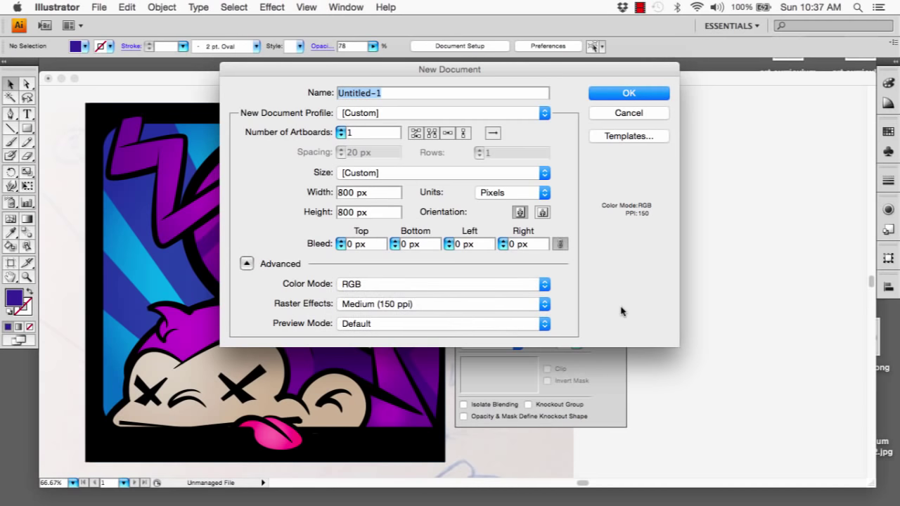
pyautogui.click(628, 95)
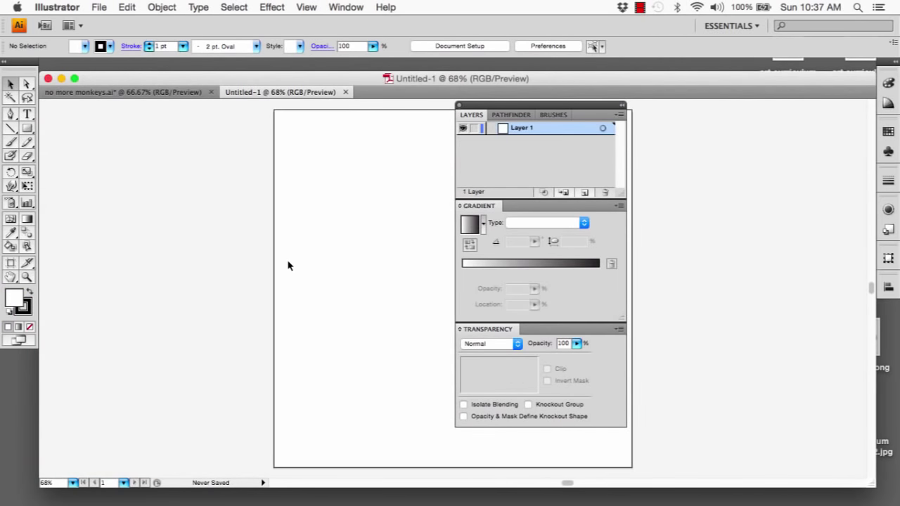
# Step: Place the sketch photo 2015-01-21 11.30.24-2.jpg from Dropbox Camera Uploads, dragged larger than the artboard
pyautogui.moveTo(334, 256); pyautogui.dragTo(157, 250)
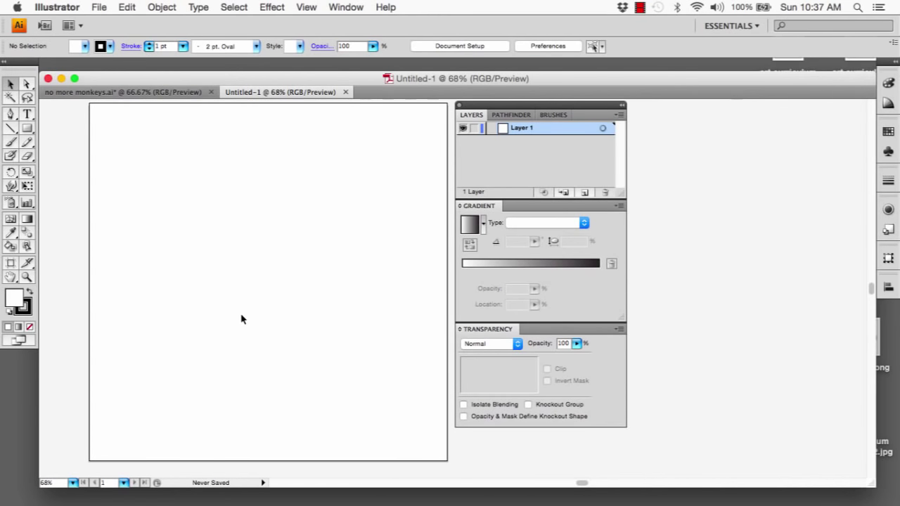
pyautogui.click(98, 7)
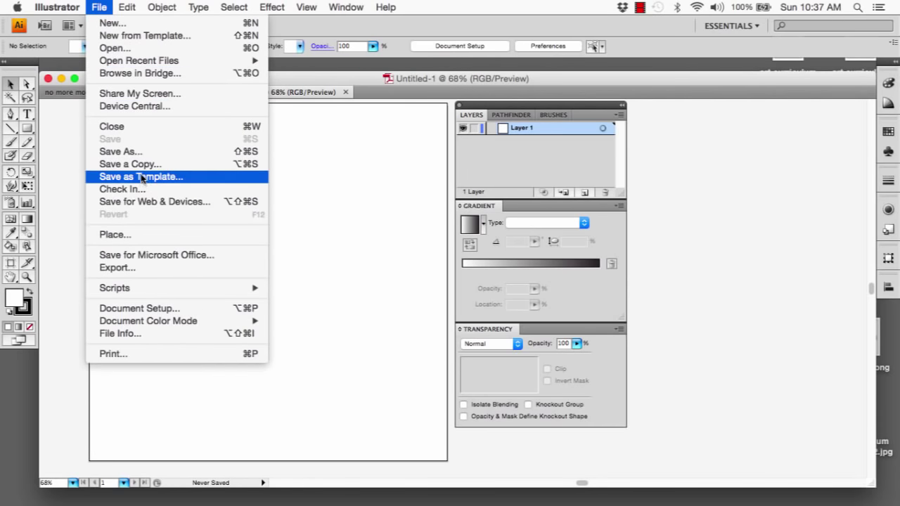
pyautogui.click(116, 235)
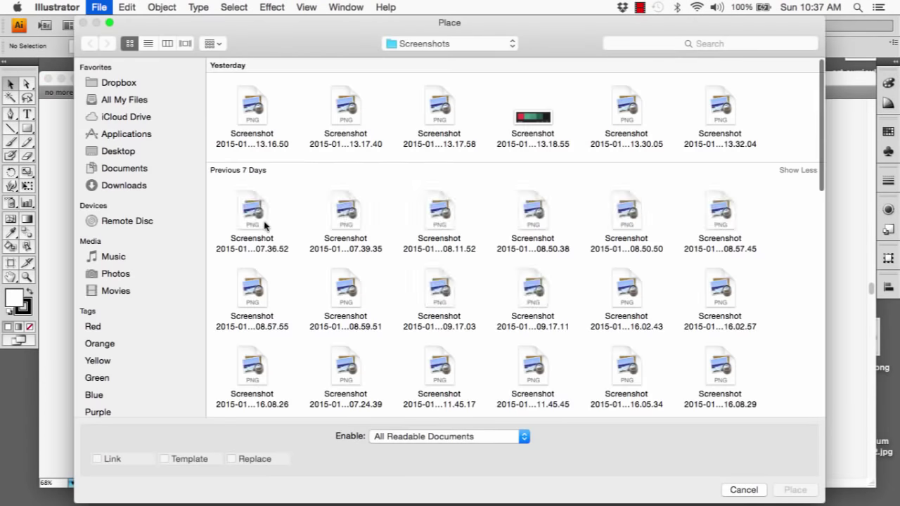
pyautogui.click(119, 84)
pyautogui.click(456, 45)
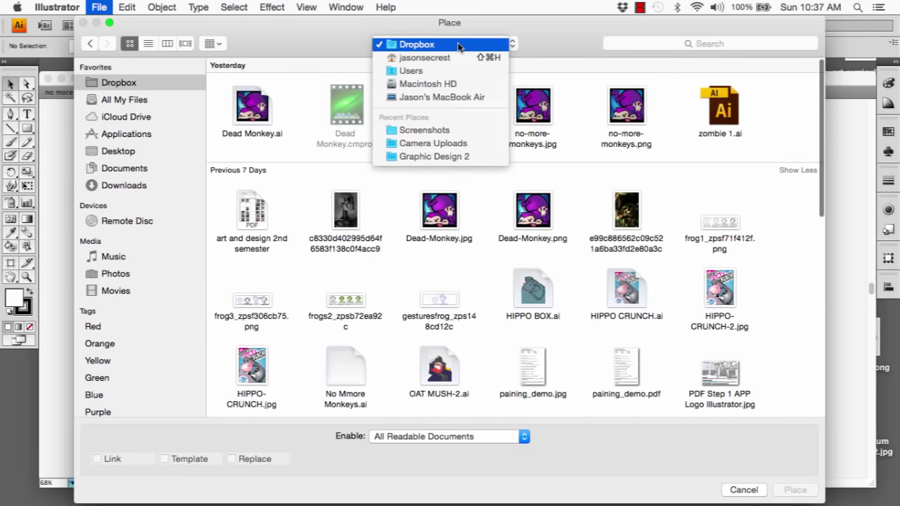
pyautogui.click(427, 143)
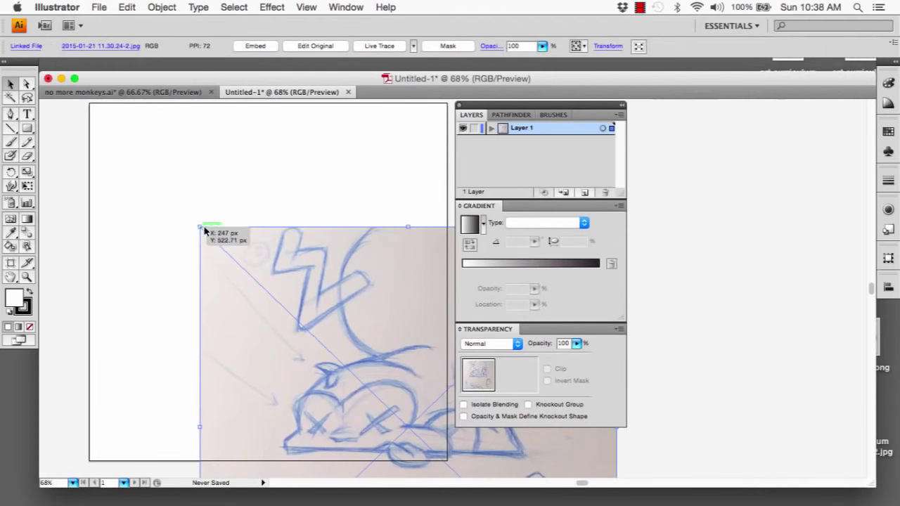
pyautogui.moveTo(199, 225); pyautogui.dragTo(57, 112)
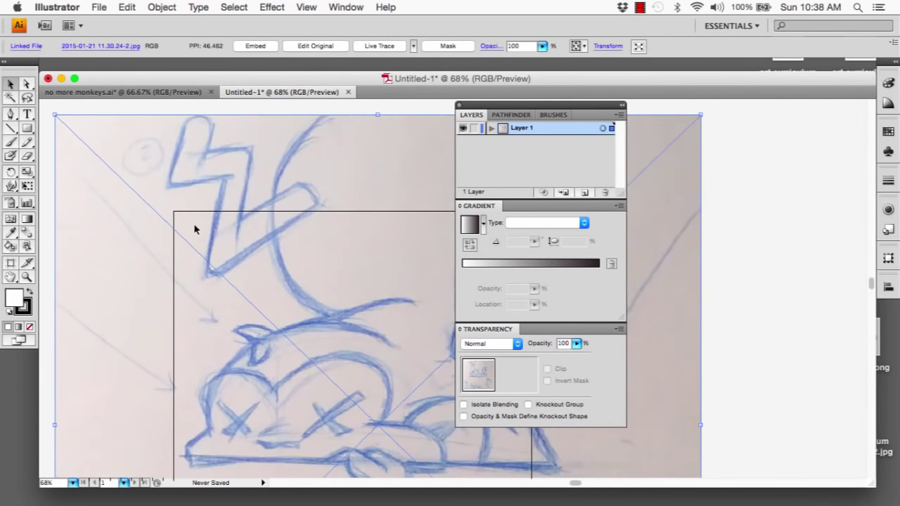
# Step: Resize and move the sketch photo, nudging it left three times to center the monkey drawing on the artboard
pyautogui.moveTo(257, 312)
pyautogui.mouseDown()
pyautogui.moveTo(256, 274)
pyautogui.moveTo(257, 311)
pyautogui.moveTo(261, 293)
pyautogui.mouseUp()
pyautogui.scroll(-5, 261, 293)
pyautogui.scroll(3, 307, 232)
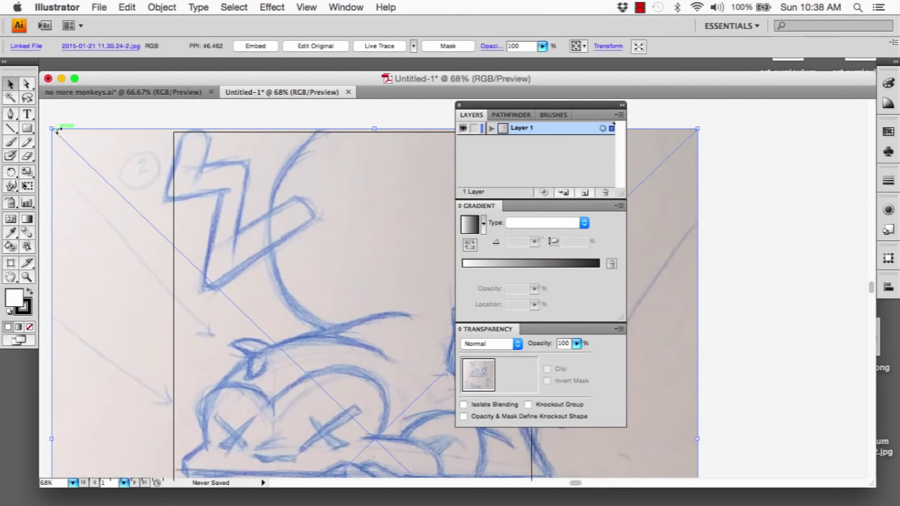
pyautogui.moveTo(52, 128); pyautogui.dragTo(66, 142)
pyautogui.moveTo(238, 198); pyautogui.dragTo(257, 187)
pyautogui.moveTo(398, 254)
pyautogui.mouseDown()
pyautogui.moveTo(357, 223)
pyautogui.moveTo(319, 237)
pyautogui.moveTo(336, 241)
pyautogui.mouseUp()
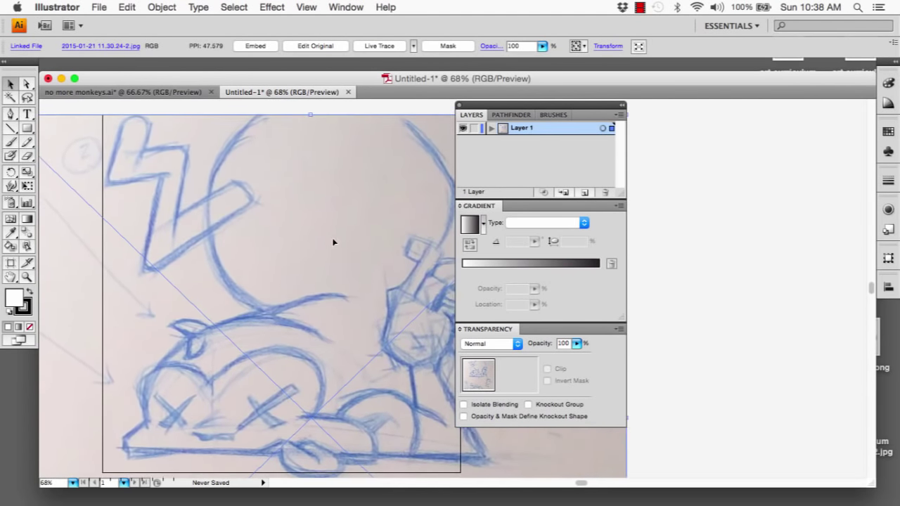
pyautogui.press('Left')
pyautogui.press('Left')
pyautogui.press('Left')
pyautogui.press('Left')
pyautogui.press('Left')
pyautogui.press('Left')
pyautogui.press('Left')
pyautogui.press('Left')
pyautogui.press('Left')
pyautogui.press('Left')
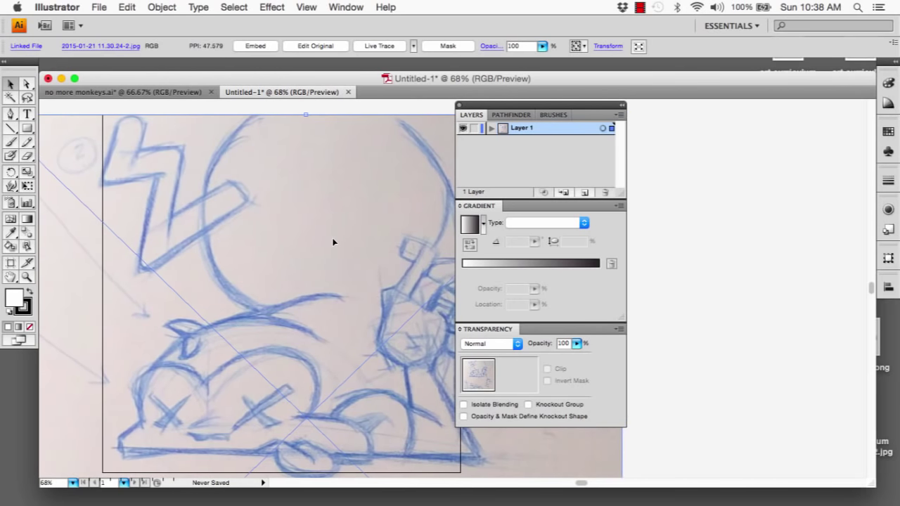
pyautogui.press('Left')
pyautogui.press('Left')
pyautogui.press('Left')
pyautogui.press('Left')
pyautogui.press('Left')
pyautogui.press('Left')
pyautogui.press('Left')
pyautogui.press('Left')
pyautogui.press('Left')
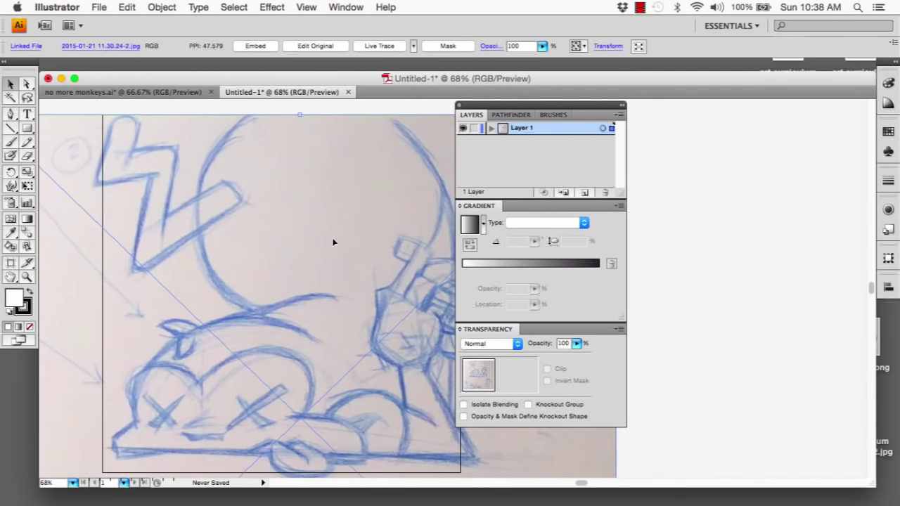
pyautogui.press('Left')
pyautogui.press('Left')
pyautogui.press('Left')
pyautogui.press('Left')
pyautogui.press('Left')
pyautogui.press('Left')
pyautogui.press('Left')
pyautogui.press('Left')
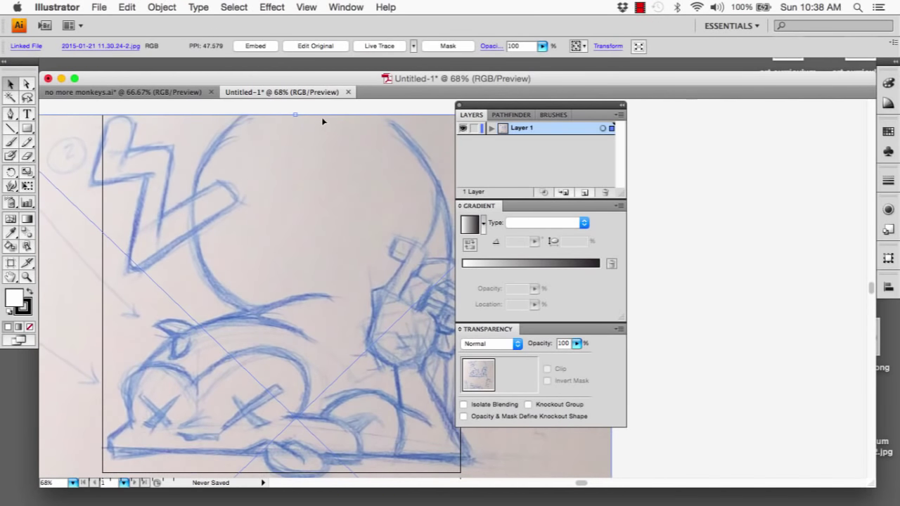
pyautogui.moveTo(297, 244); pyautogui.dragTo(288, 202)
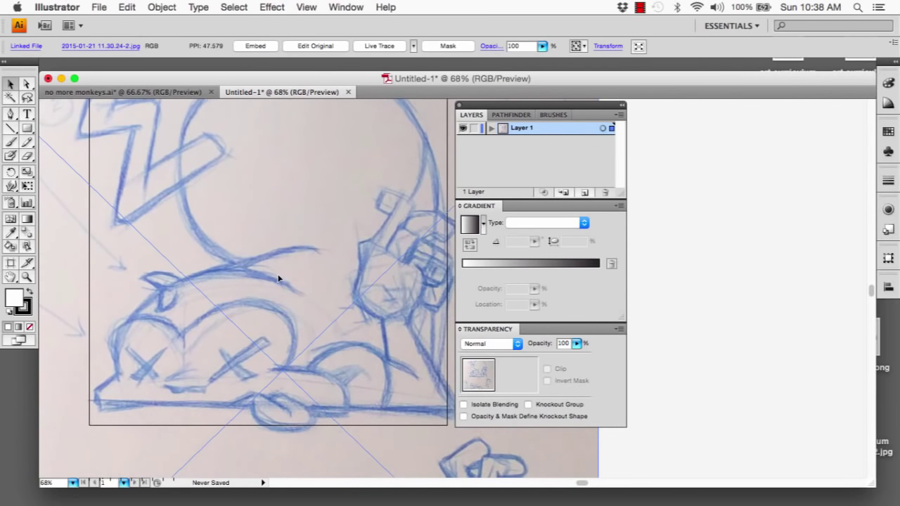
# Step: Deselect the sketch and turn Layer 1 into a template layer
pyautogui.click(670, 303)
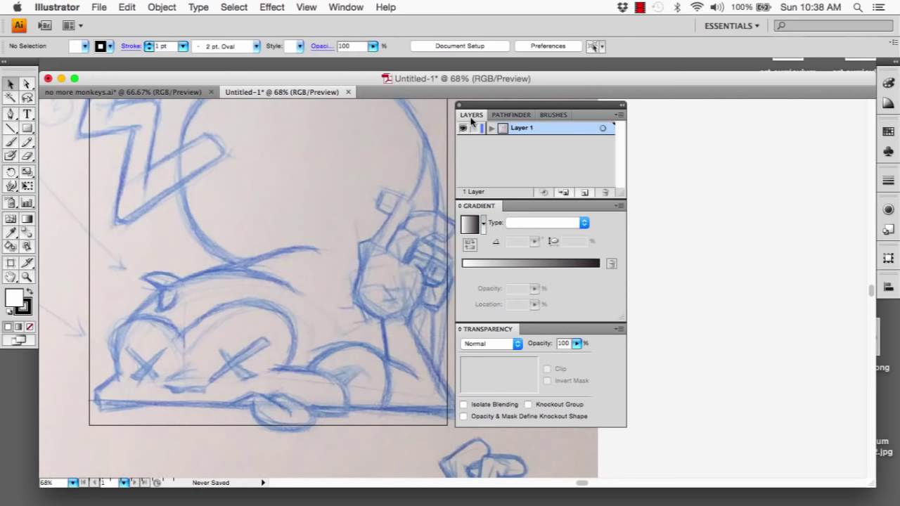
pyautogui.click(618, 114)
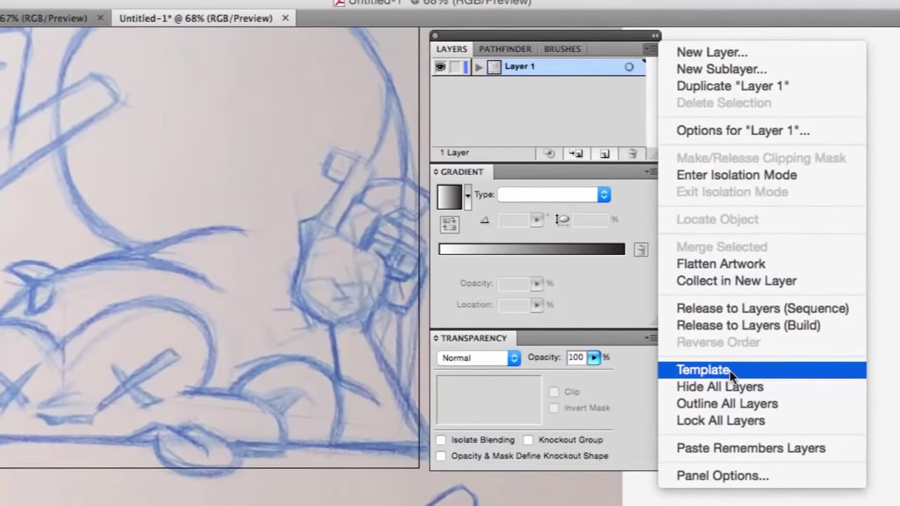
pyautogui.click(730, 371)
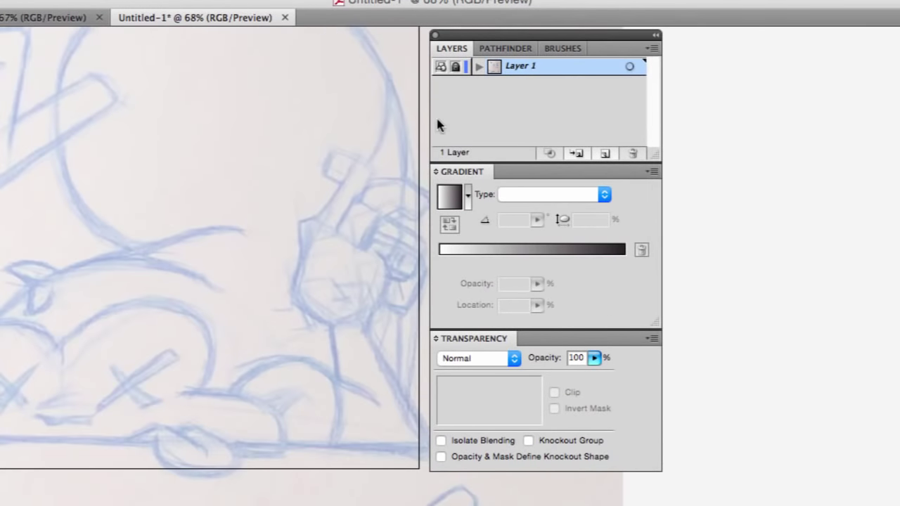
# Step: Add a new layer named INKING above the template and view at 100%
pyautogui.click(604, 153)
pyautogui.doubleClick(517, 71)
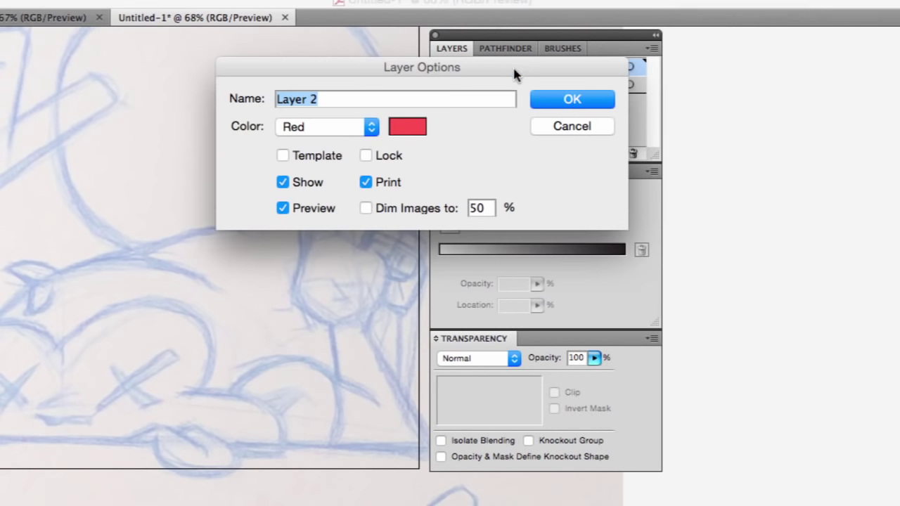
pyautogui.write('INKING')
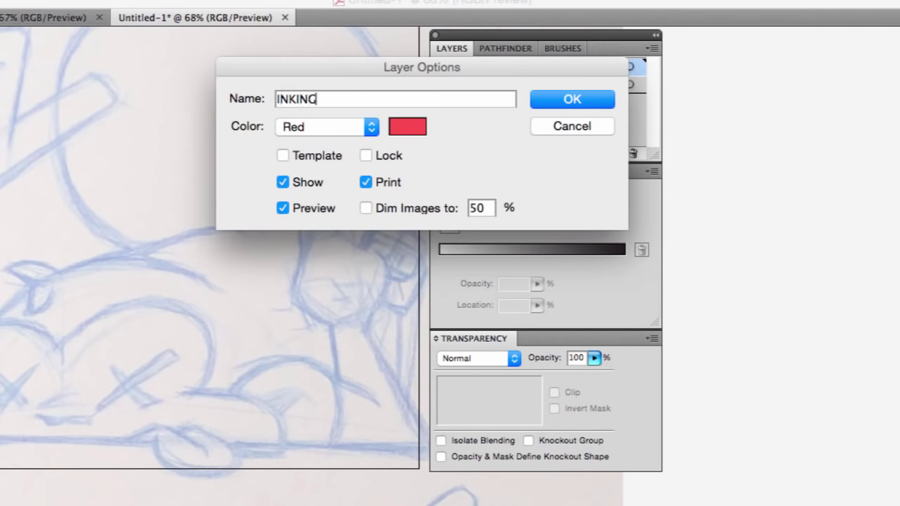
pyautogui.click(572, 99)
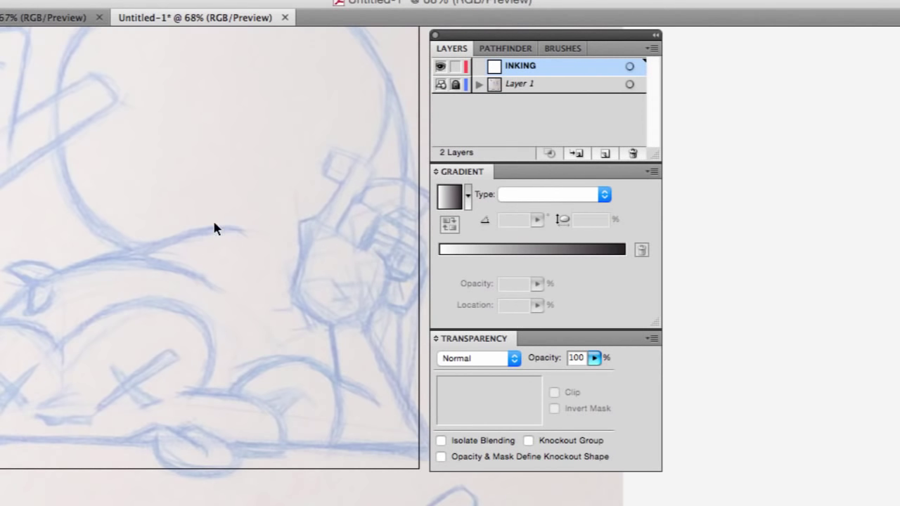
pyautogui.press('super+1')
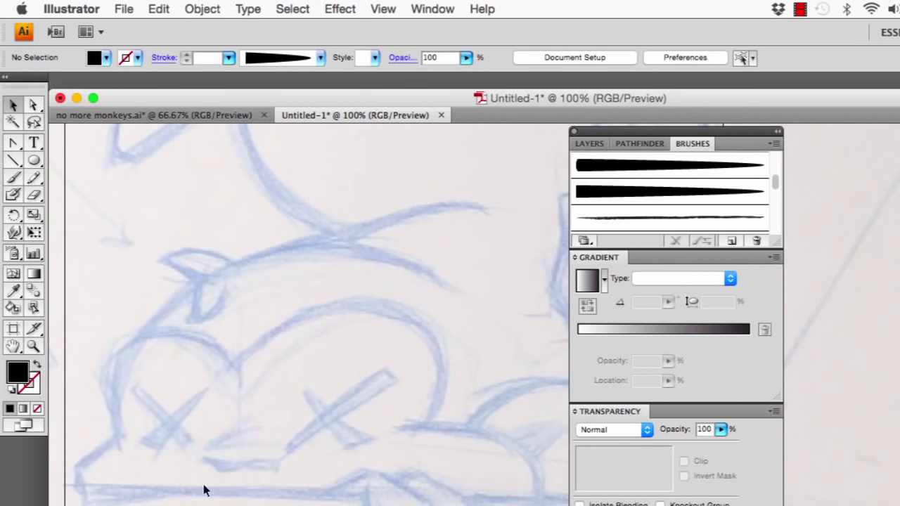
# Step: Pen-trace the left head arc as an unfilled black stroke, refining its anchors and handles to the sketch
pyautogui.moveTo(12, 142); pyautogui.dragTo(69, 151)
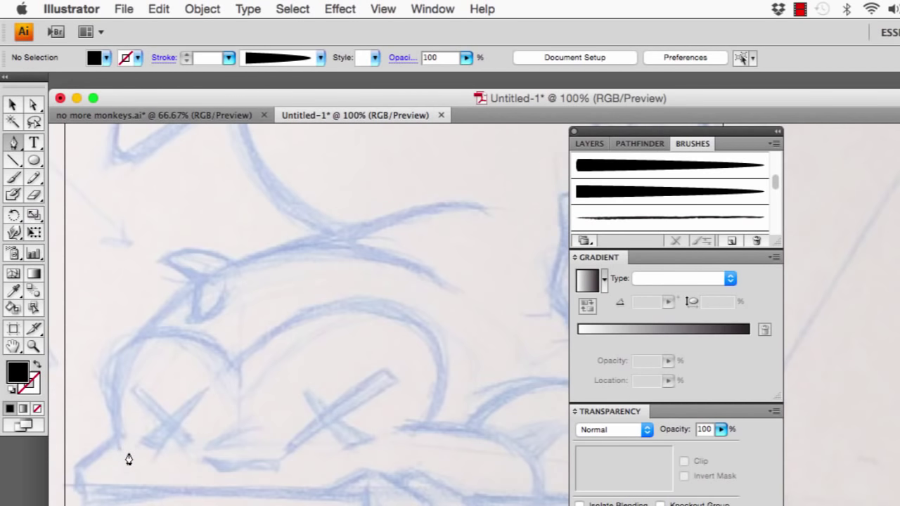
pyautogui.moveTo(128, 453); pyautogui.dragTo(104, 389)
pyautogui.moveTo(253, 373); pyautogui.dragTo(349, 473)
pyautogui.click(38, 366)
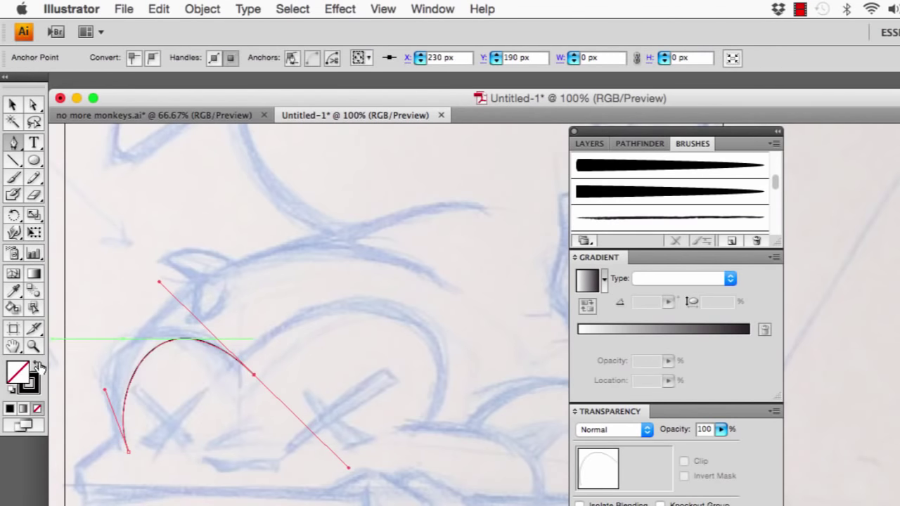
pyautogui.press('a')
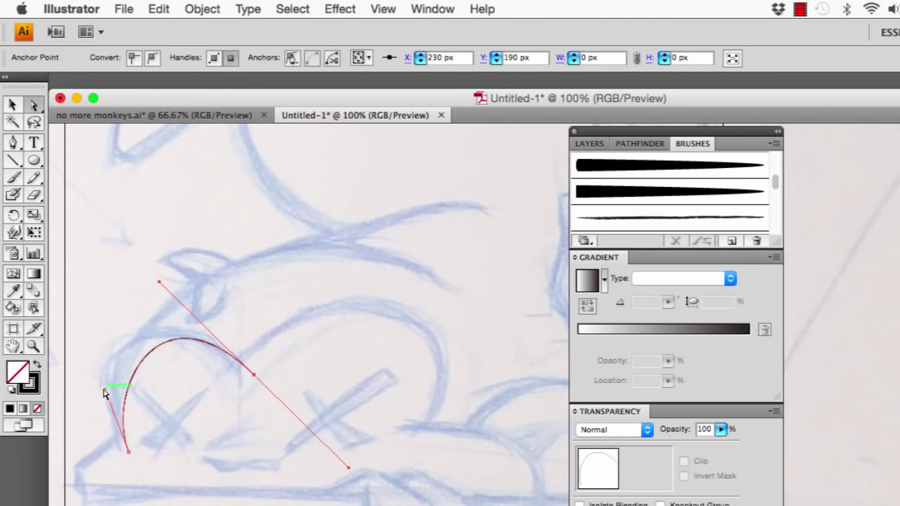
pyautogui.moveTo(104, 393); pyautogui.dragTo(79, 362)
pyautogui.moveTo(159, 284); pyautogui.dragTo(163, 275)
pyautogui.moveTo(254, 378); pyautogui.dragTo(246, 379)
pyautogui.moveTo(157, 281); pyautogui.dragTo(164, 275)
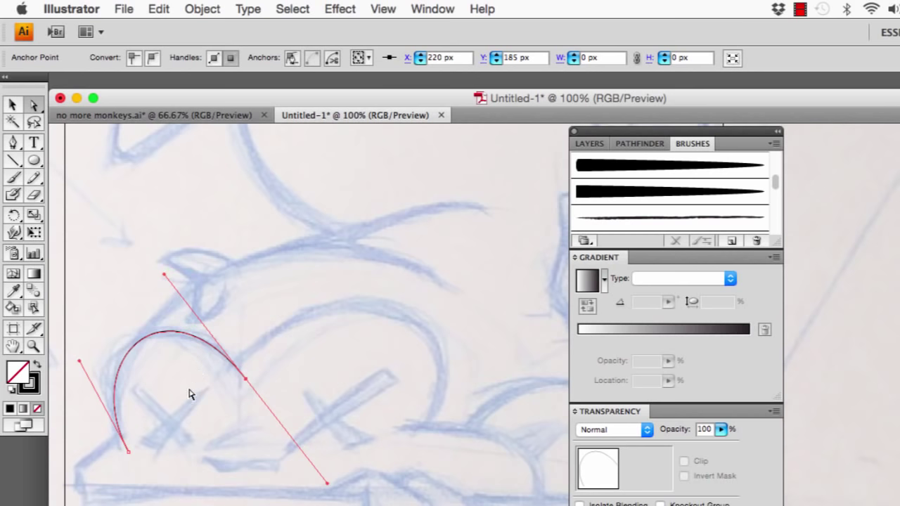
pyautogui.press('p')
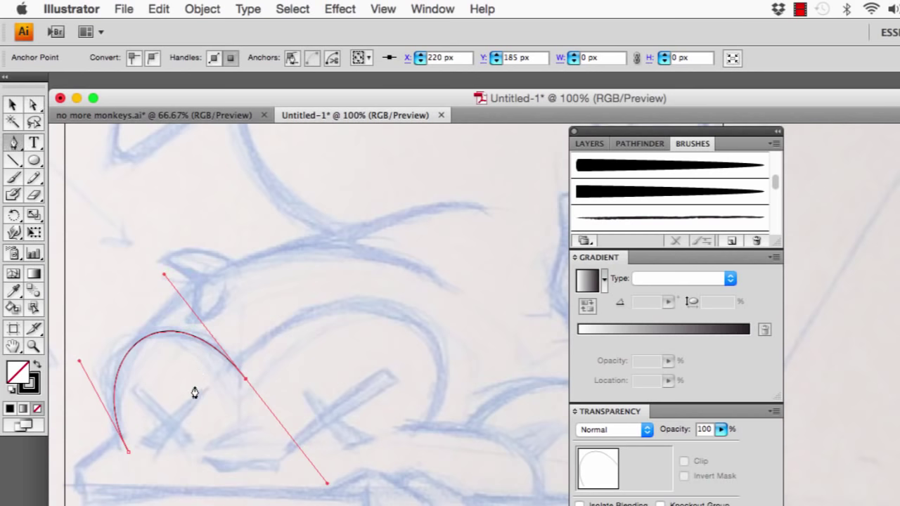
pyautogui.keyDown('super'); pyautogui.click(423, 441); pyautogui.keyUp('super')
# Step: Draw the right arc and reshape its anchor and handles to follow the pencil outline
pyautogui.moveTo(438, 407); pyautogui.dragTo(448, 357)
pyautogui.moveTo(226, 367); pyautogui.dragTo(140, 476)
pyautogui.press('super')
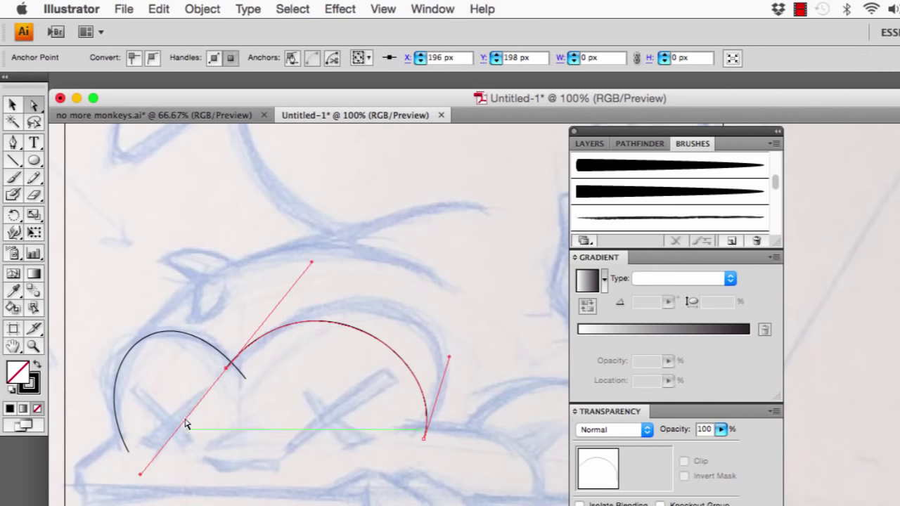
pyautogui.moveTo(229, 369); pyautogui.dragTo(227, 375)
pyautogui.moveTo(312, 268); pyautogui.dragTo(402, 224)
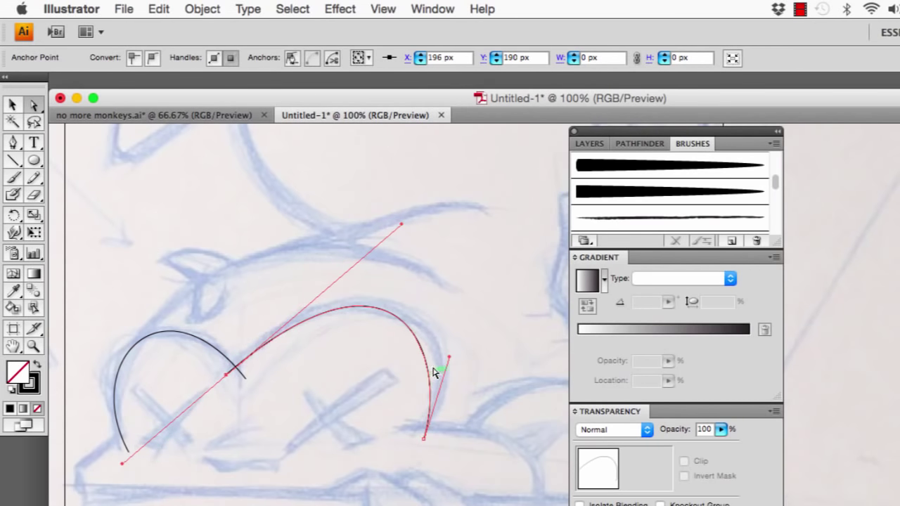
pyautogui.moveTo(449, 358); pyautogui.dragTo(470, 362)
# Step: Apply the third tapered art brush to the right arc and then the left arc
pyautogui.press('v')
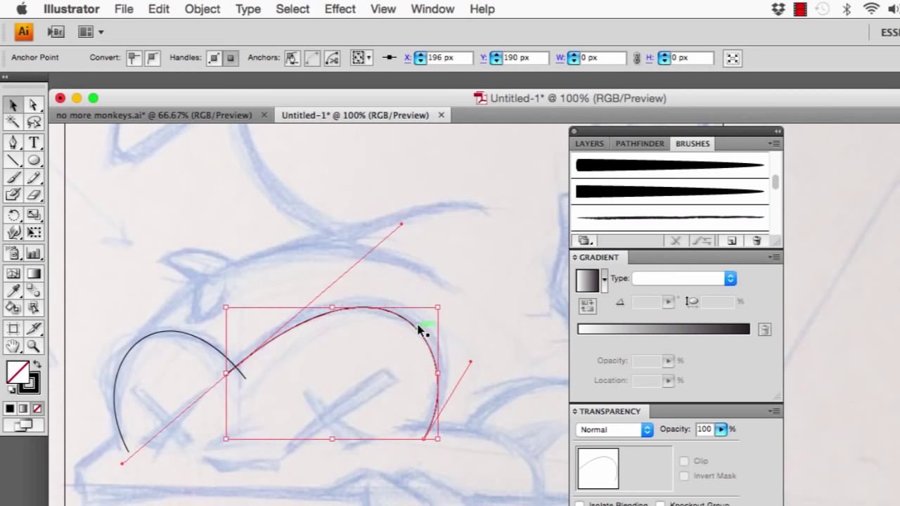
pyautogui.click(420, 330)
pyautogui.click(306, 59)
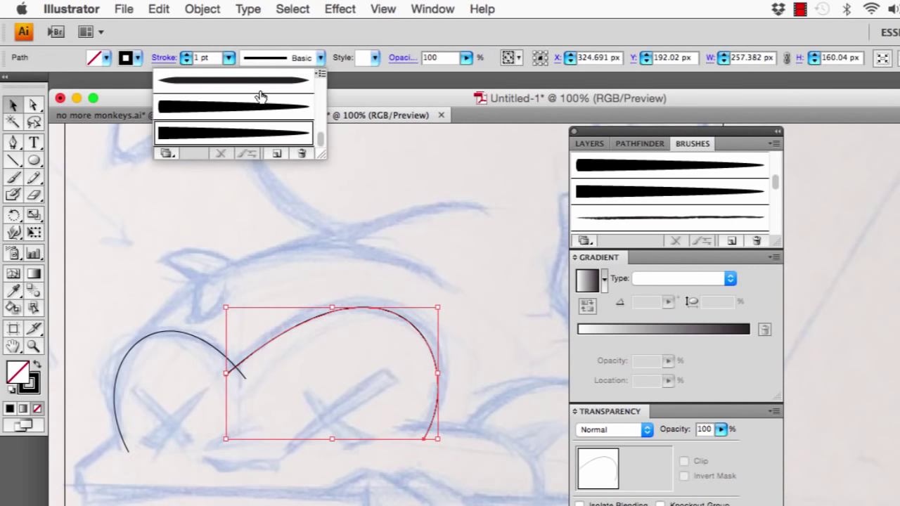
pyautogui.click(190, 133)
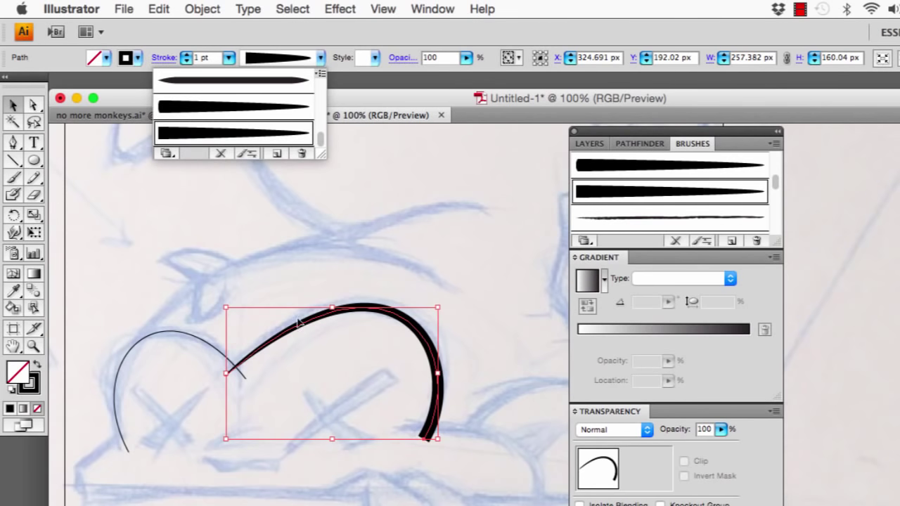
pyautogui.click(128, 343)
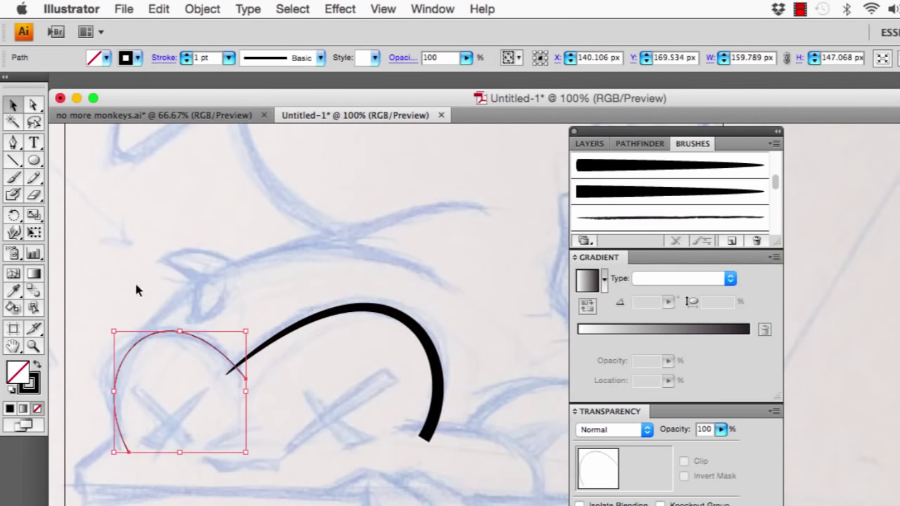
pyautogui.click(275, 57)
pyautogui.click(222, 132)
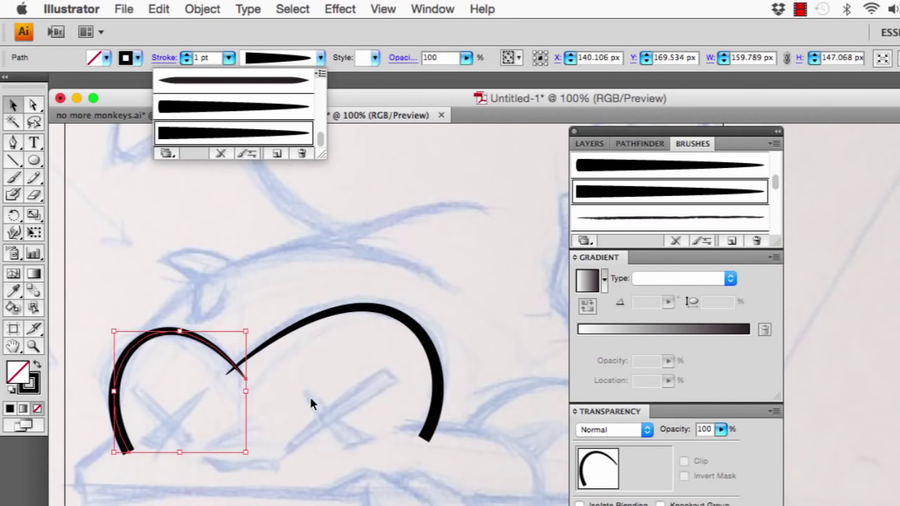
pyautogui.click(320, 360)
pyautogui.click(320, 359)
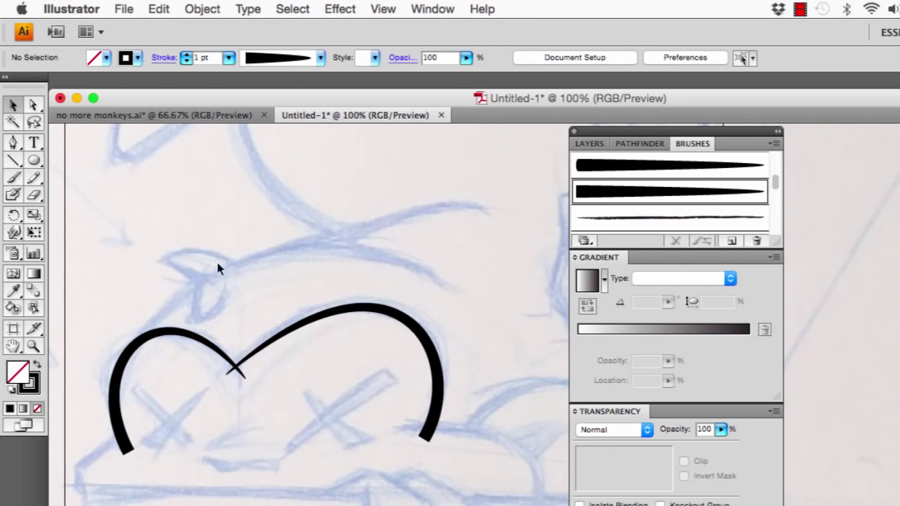
# Step: Pen-draw a large curve across the top of the head, adjusting its anchors and handles to the sketch
pyautogui.click(13, 143)
pyautogui.moveTo(139, 360); pyautogui.dragTo(166, 304)
pyautogui.moveTo(437, 276); pyautogui.dragTo(592, 367)
pyautogui.press('a')
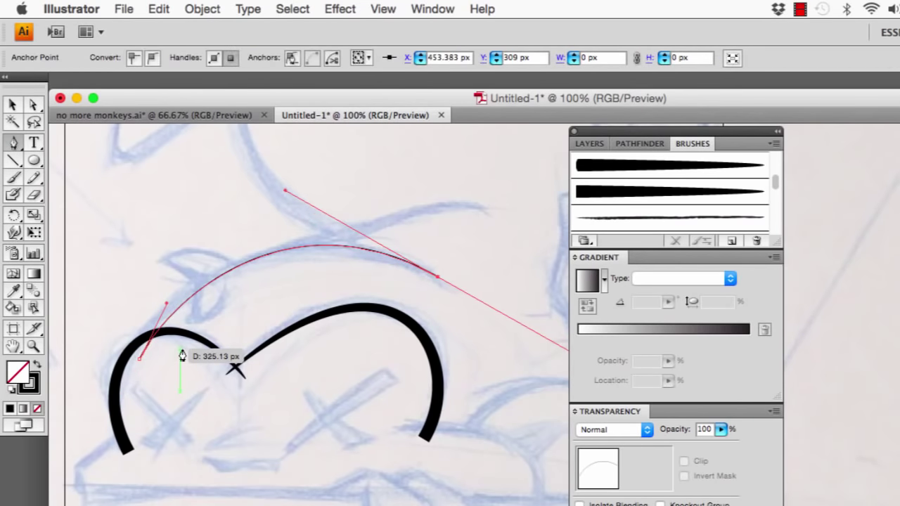
pyautogui.moveTo(167, 304); pyautogui.dragTo(160, 293)
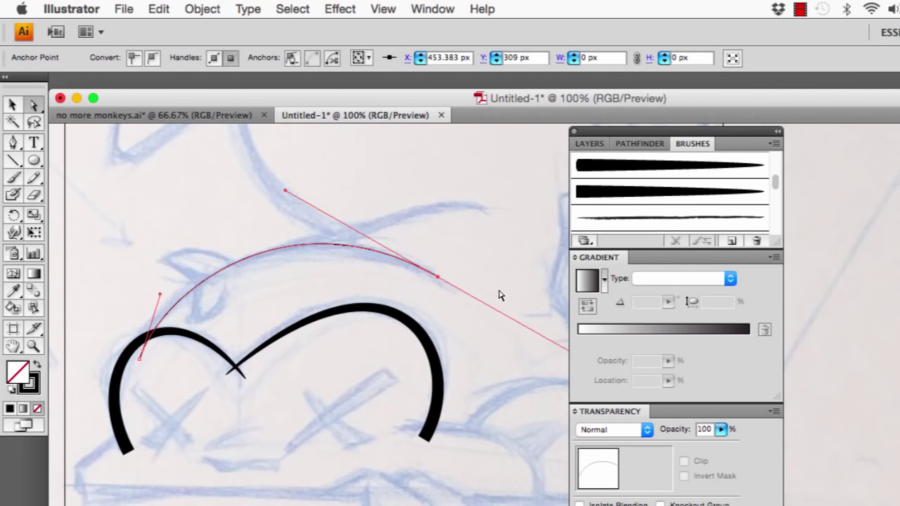
pyautogui.moveTo(437, 276); pyautogui.dragTo(448, 287)
pyautogui.moveTo(296, 202); pyautogui.dragTo(294, 184)
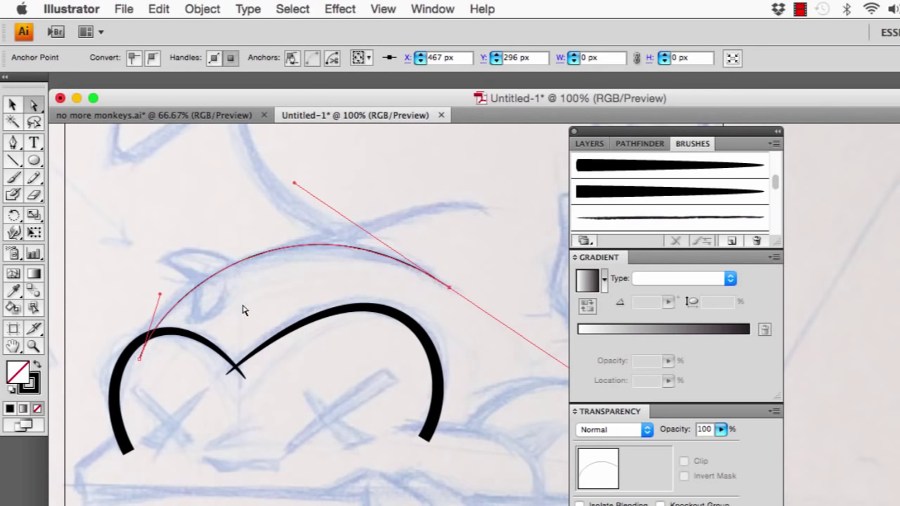
# Step: Apply the same third tapered brush to the top arc
pyautogui.press('v')
pyautogui.click(246, 261)
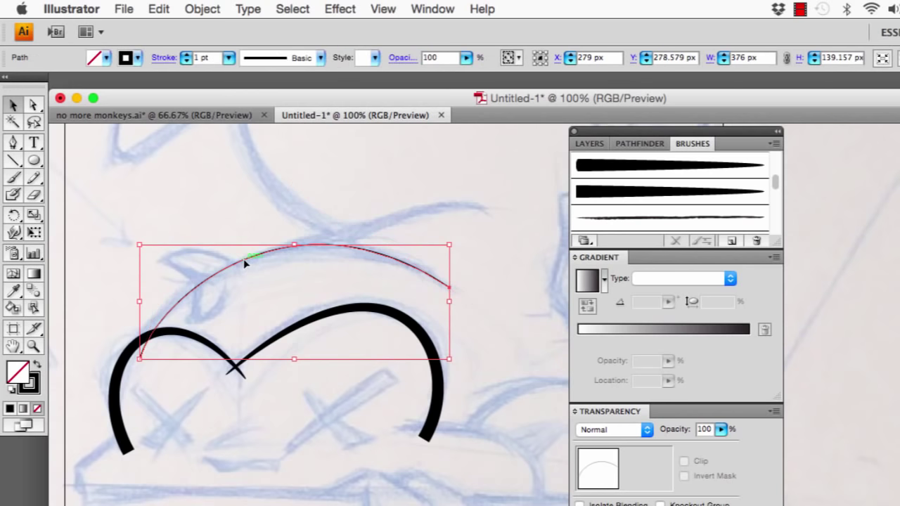
pyautogui.click(271, 59)
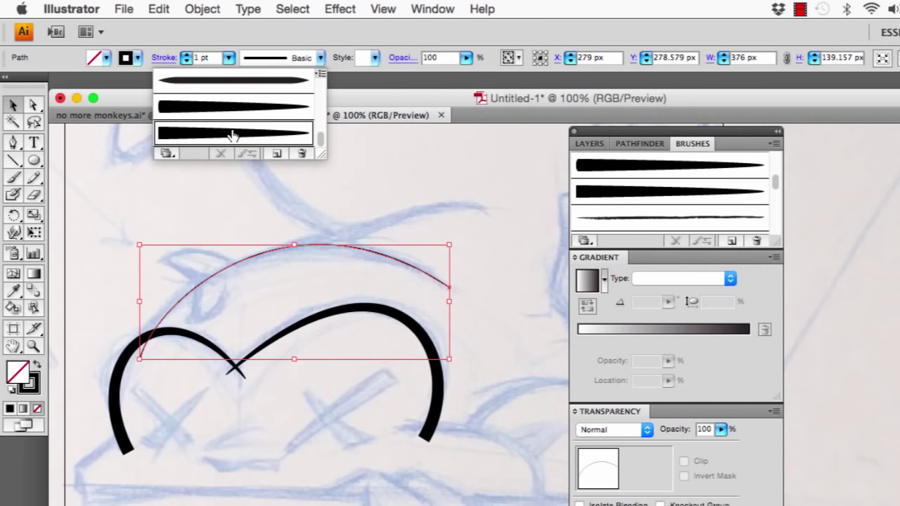
pyautogui.click(233, 135)
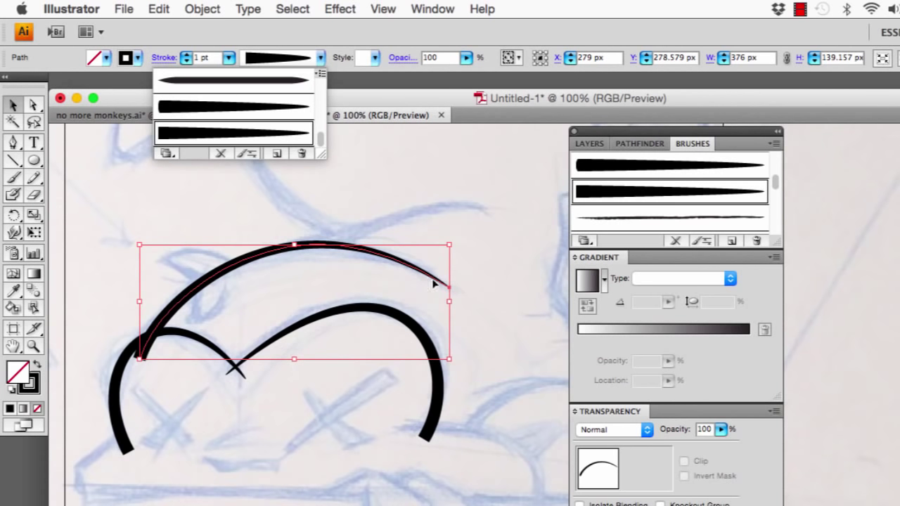
pyautogui.click(505, 285)
pyautogui.click(504, 285)
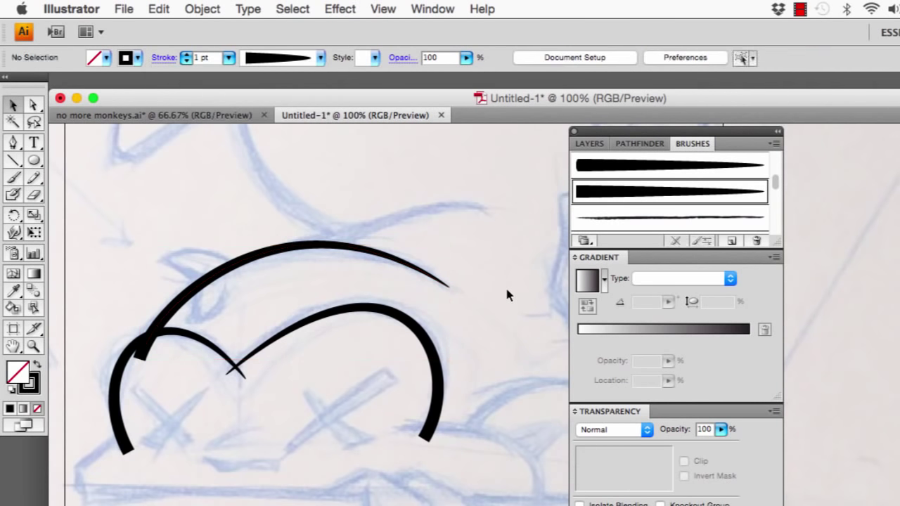
# Step: Set the lower right stroke's weight to 1.5 pt, then marquee-select all three strokes
pyautogui.click(418, 327)
pyautogui.click(200, 58)
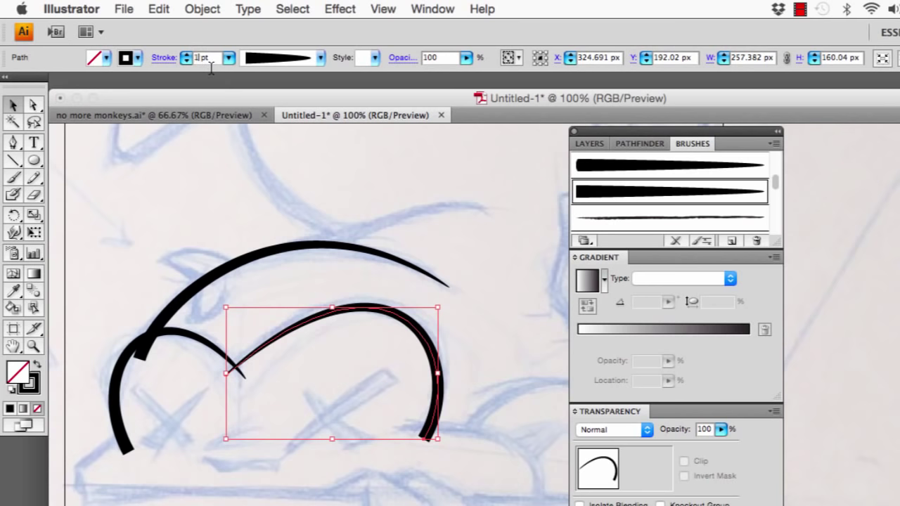
pyautogui.write('1.5')
pyautogui.press('Return')
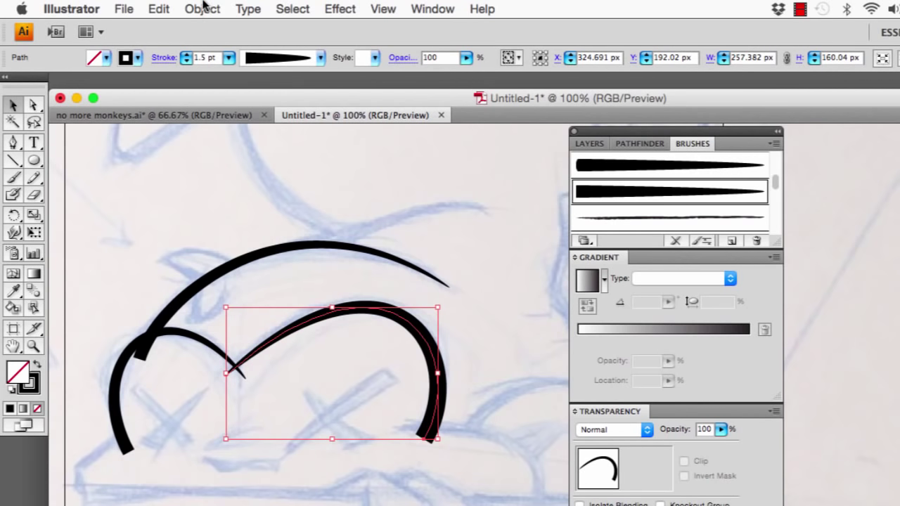
pyautogui.click(288, 251)
pyautogui.click(199, 57)
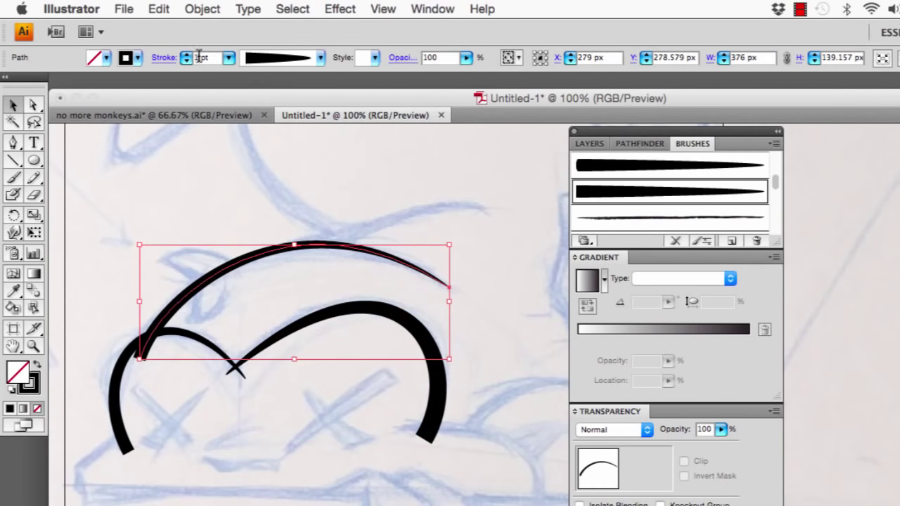
pyautogui.click(250, 152)
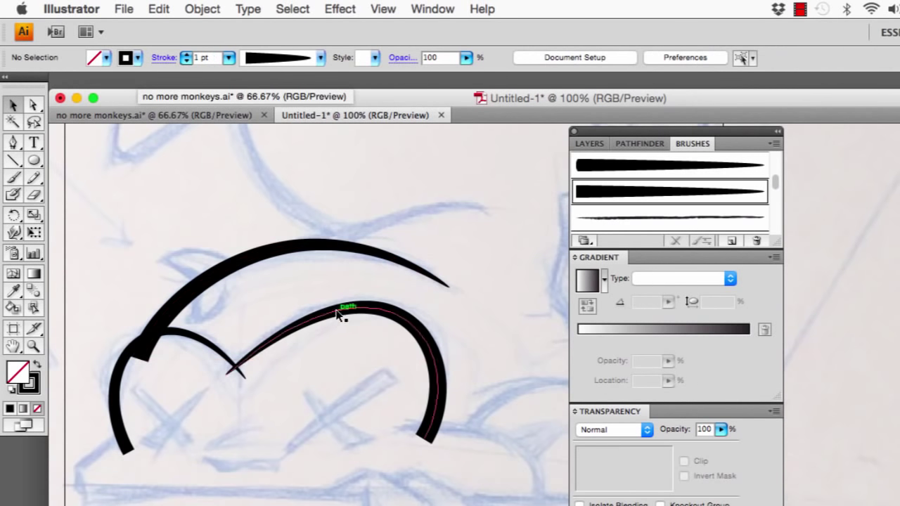
pyautogui.moveTo(108, 239)
pyautogui.mouseDown()
pyautogui.moveTo(296, 368)
pyautogui.moveTo(454, 444)
pyautogui.moveTo(482, 468)
pyautogui.mouseUp()
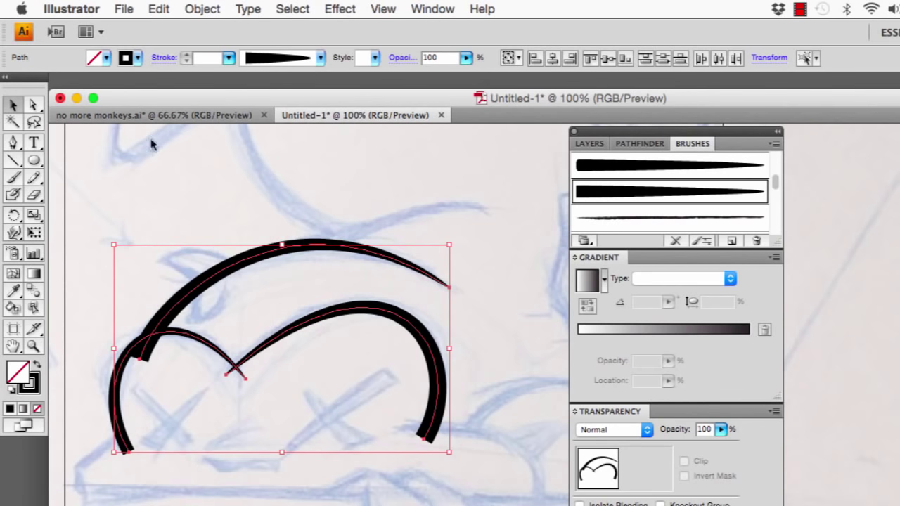
# Step: Use Object > Expand Appearance on the brushed arcs, then click the lower and top shapes to check them
pyautogui.click(207, 10)
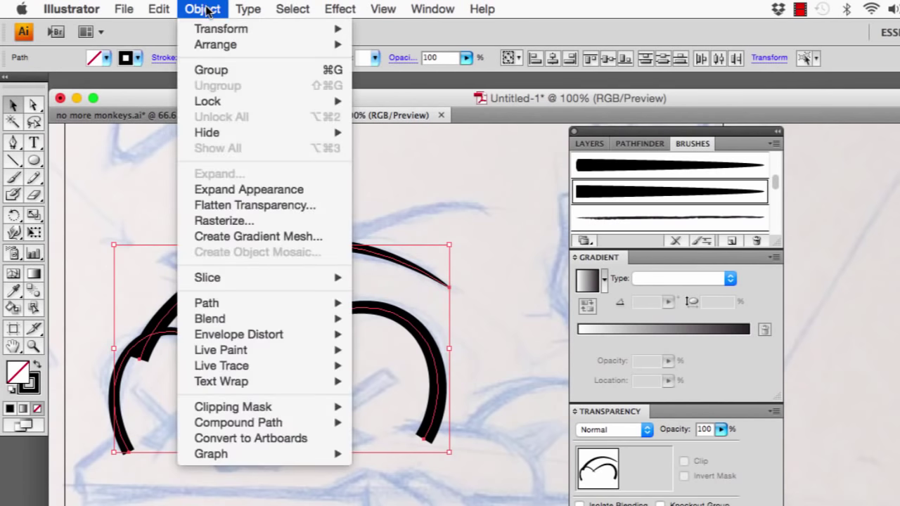
pyautogui.click(202, 189)
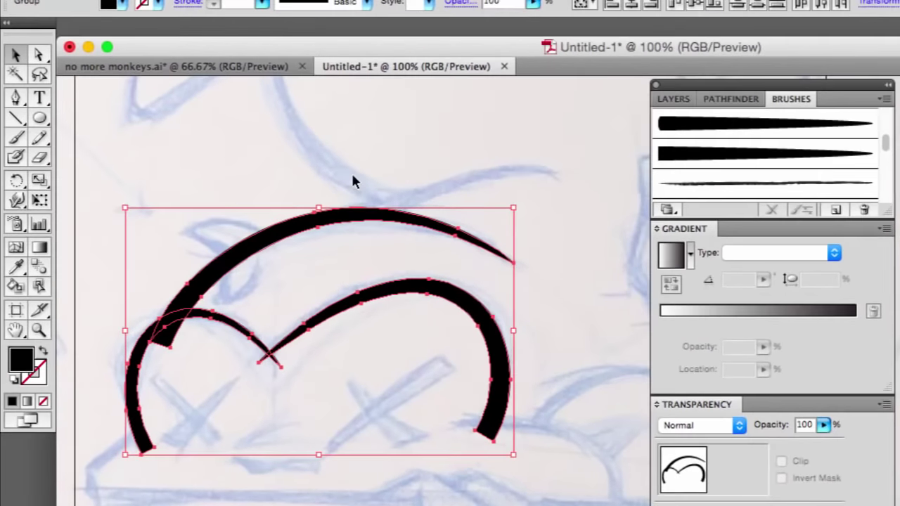
pyautogui.click(353, 181)
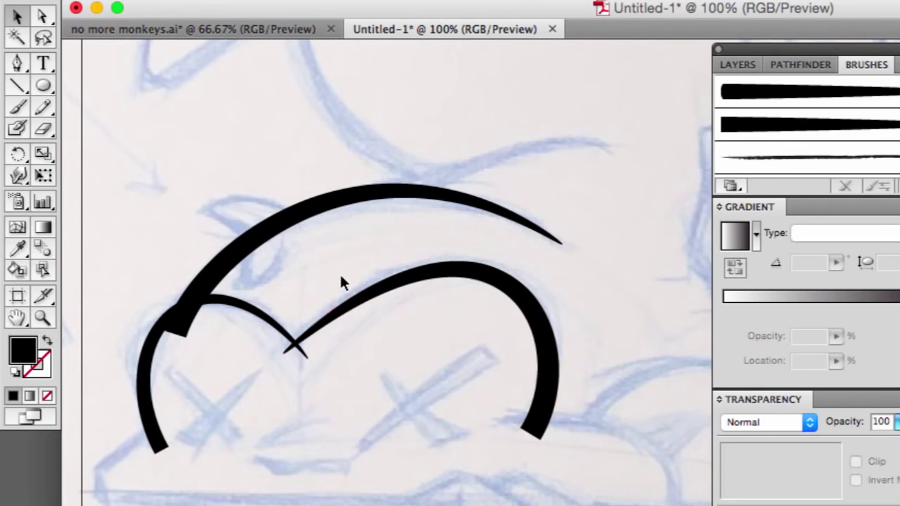
pyautogui.click(337, 322)
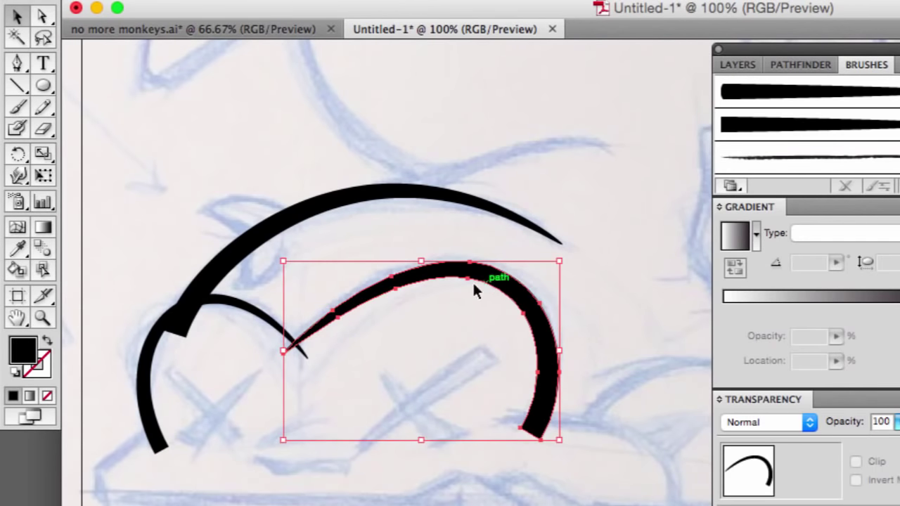
pyautogui.click(234, 358)
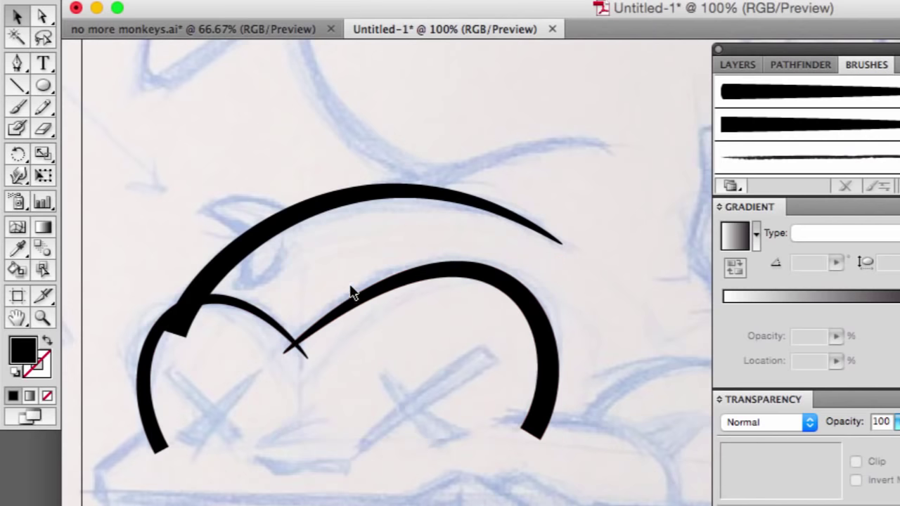
pyautogui.click(316, 209)
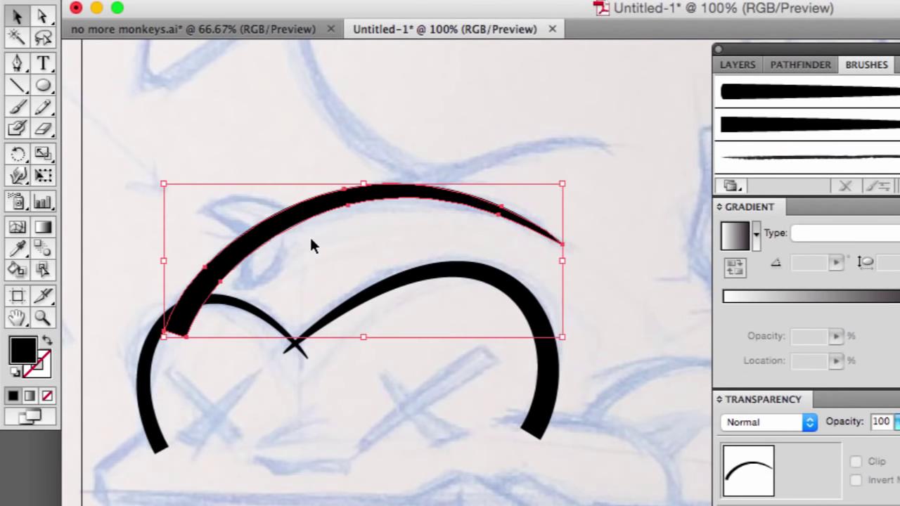
# Step: With the Path Eraser, trim the top arc's left end and the left arc's tip under the middle arc
pyautogui.hotkey('shift', 'e')
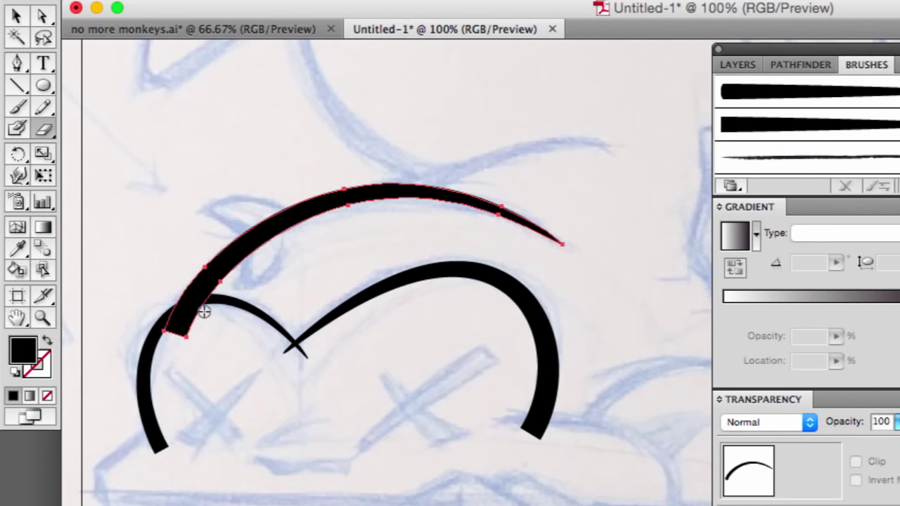
pyautogui.moveTo(204, 312)
pyautogui.mouseDown()
pyautogui.moveTo(184, 310)
pyautogui.moveTo(168, 327)
pyautogui.moveTo(189, 339)
pyautogui.moveTo(191, 320)
pyautogui.moveTo(181, 323)
pyautogui.mouseUp()
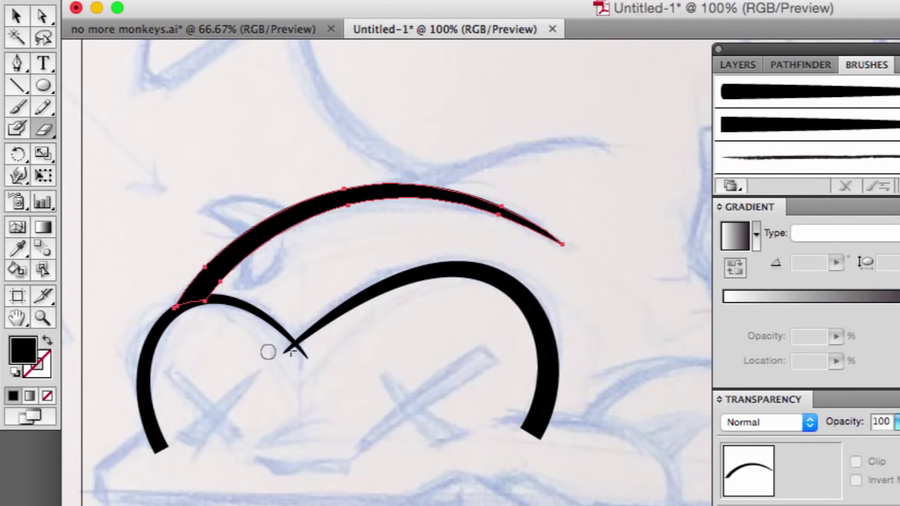
pyautogui.press('v')
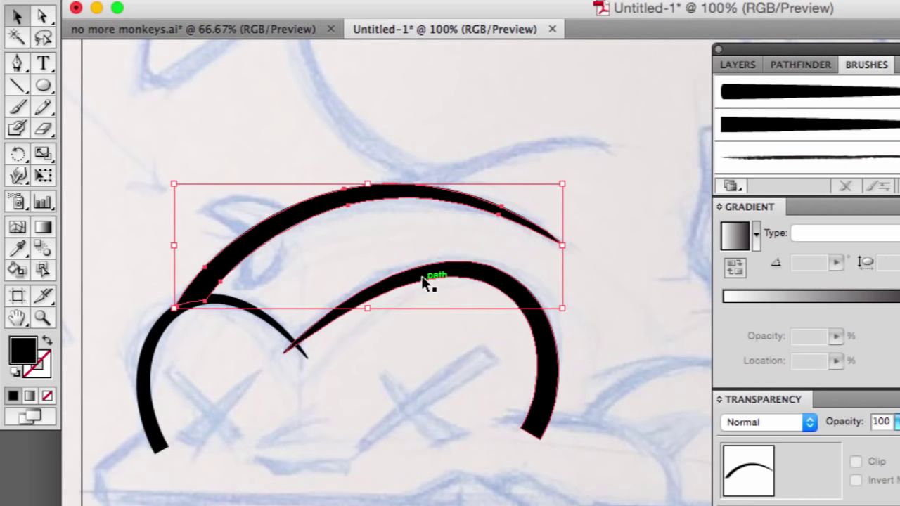
pyautogui.click(427, 277)
pyautogui.click(239, 315)
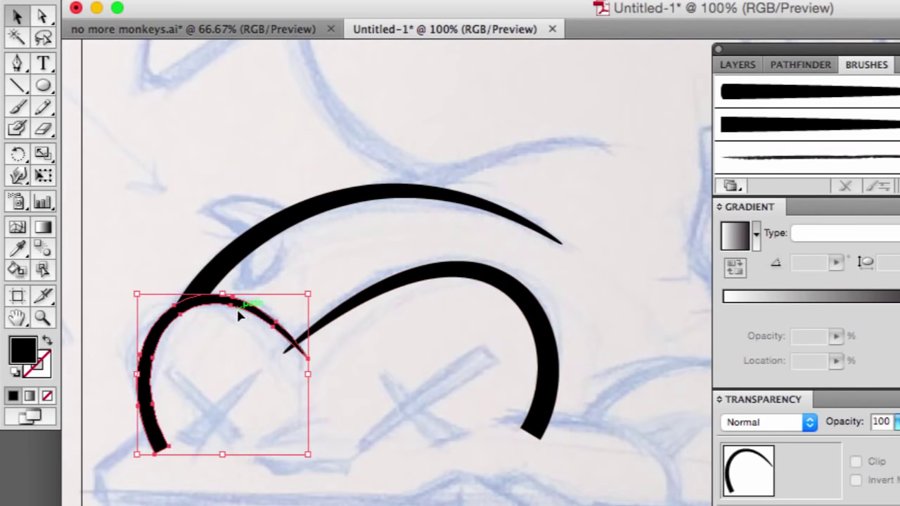
pyautogui.hotkey('shift', 'e')
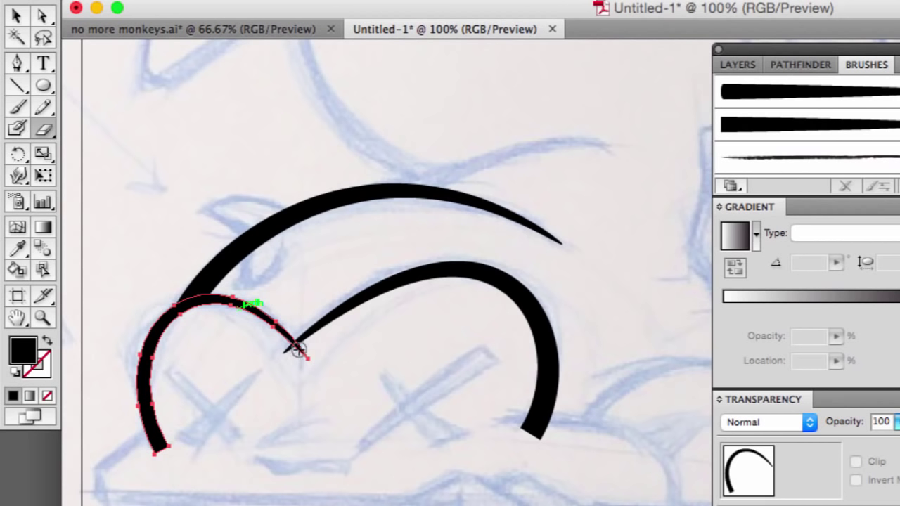
pyautogui.moveTo(298, 349); pyautogui.dragTo(330, 397)
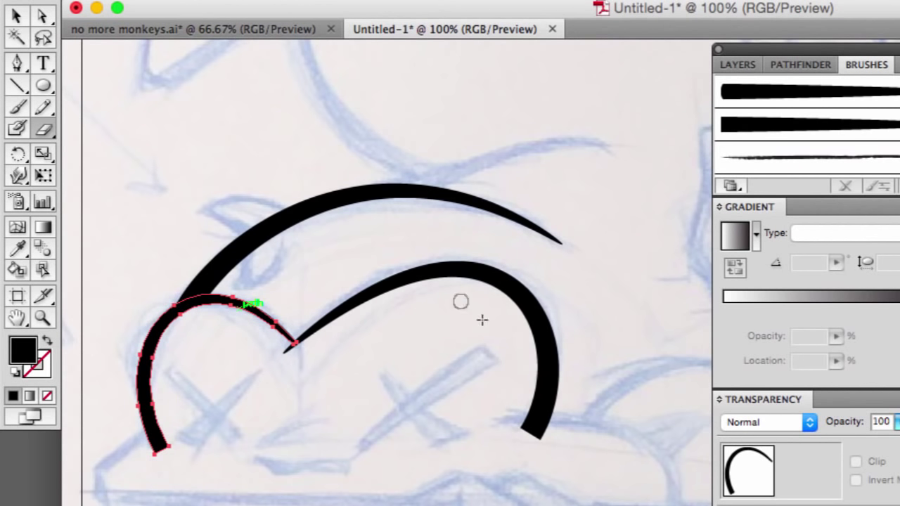
pyautogui.press('v')
pyautogui.click(266, 395)
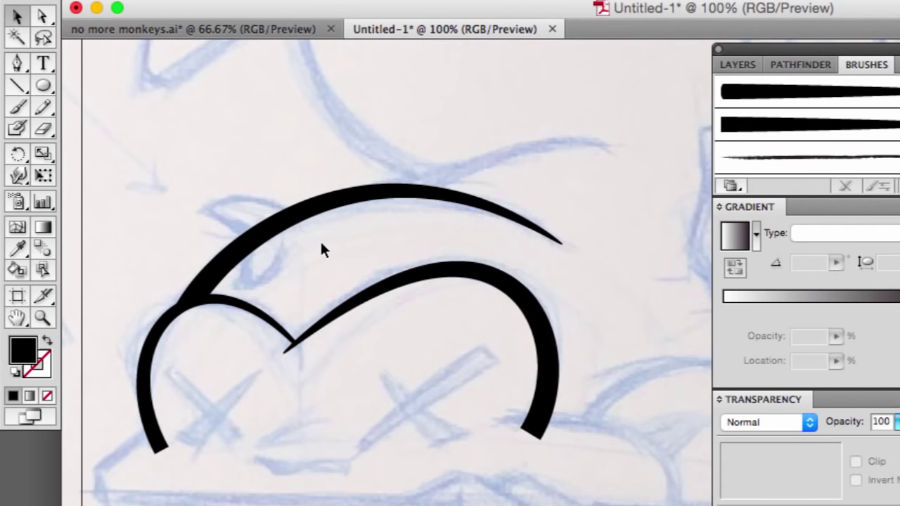
# Step: Pen-draw a small curved shape above the upper-left of the black arc as a thin outline
pyautogui.press('p')
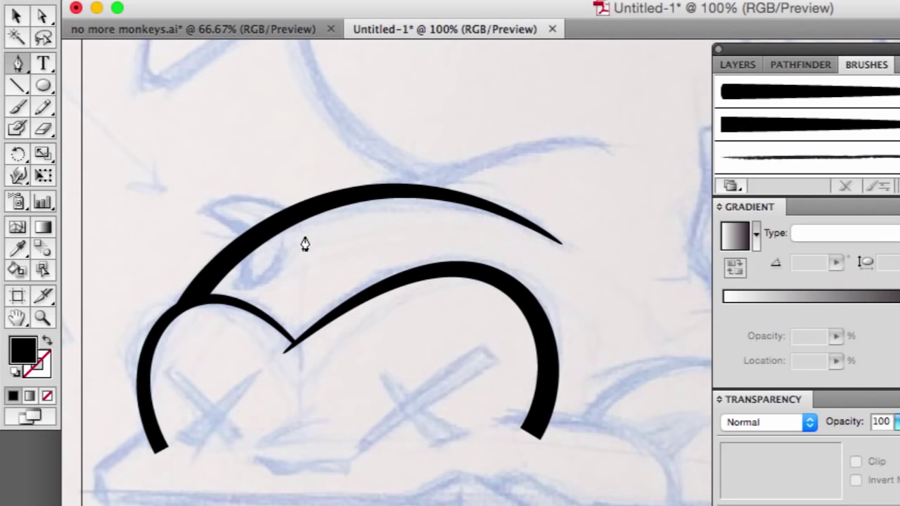
pyautogui.moveTo(304, 239); pyautogui.dragTo(273, 199)
pyautogui.moveTo(203, 208); pyautogui.dragTo(183, 234)
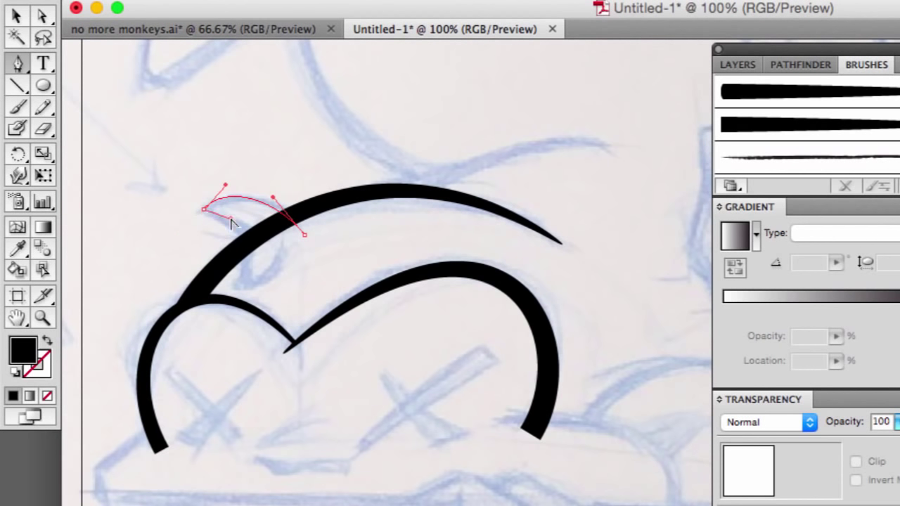
pyautogui.moveTo(263, 260); pyautogui.dragTo(257, 278)
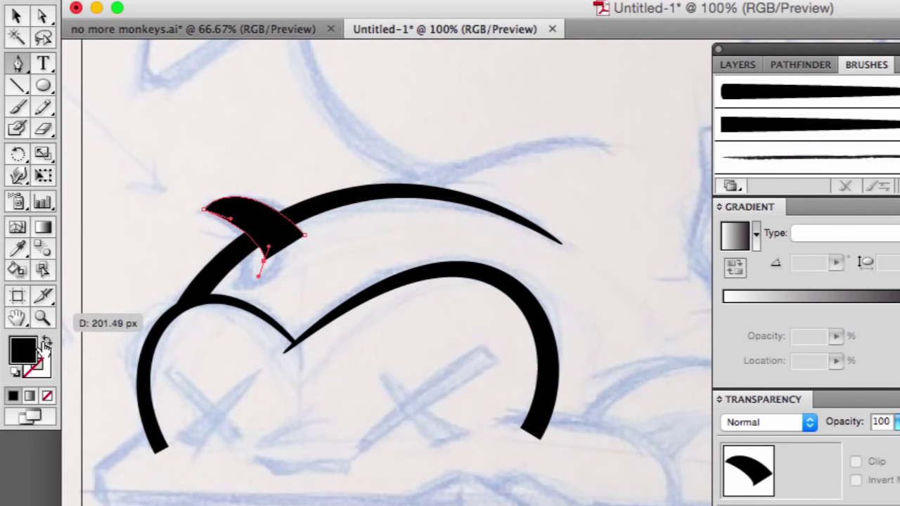
pyautogui.click(47, 340)
# Step: Refine the small curve's bottom, top-left and right anchors to match the ear sketch
pyautogui.press('a')
pyautogui.click(251, 265)
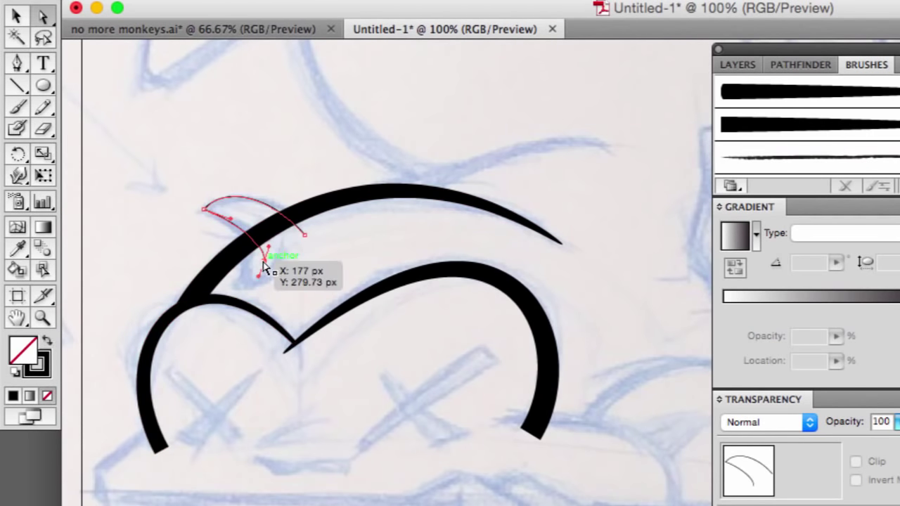
pyautogui.moveTo(261, 261); pyautogui.dragTo(261, 256)
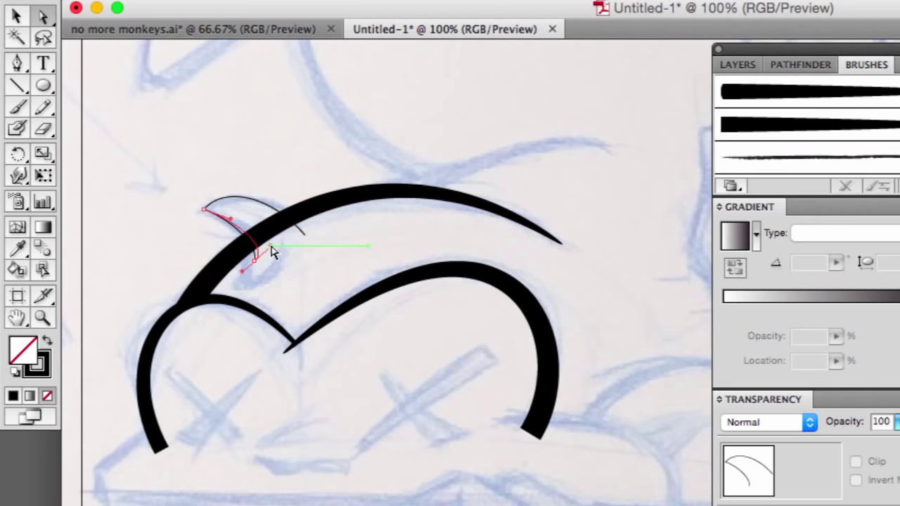
pyautogui.keyDown('shift'); pyautogui.click(254, 262); pyautogui.keyUp('shift')
pyautogui.click(254, 258)
pyautogui.click(205, 210)
pyautogui.moveTo(205, 210); pyautogui.dragTo(224, 185)
pyautogui.moveTo(230, 224); pyautogui.dragTo(248, 219)
pyautogui.click(262, 261)
pyautogui.moveTo(262, 265); pyautogui.dragTo(307, 246)
pyautogui.moveTo(273, 198); pyautogui.dragTo(283, 189)
pyautogui.click(293, 268)
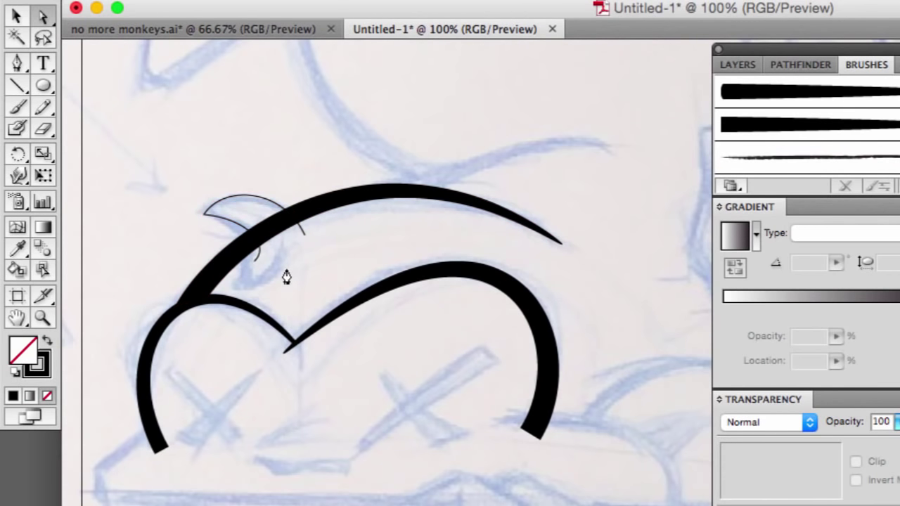
# Step: Pen-draw a second thin curve just below the first ear shape
pyautogui.press('p')
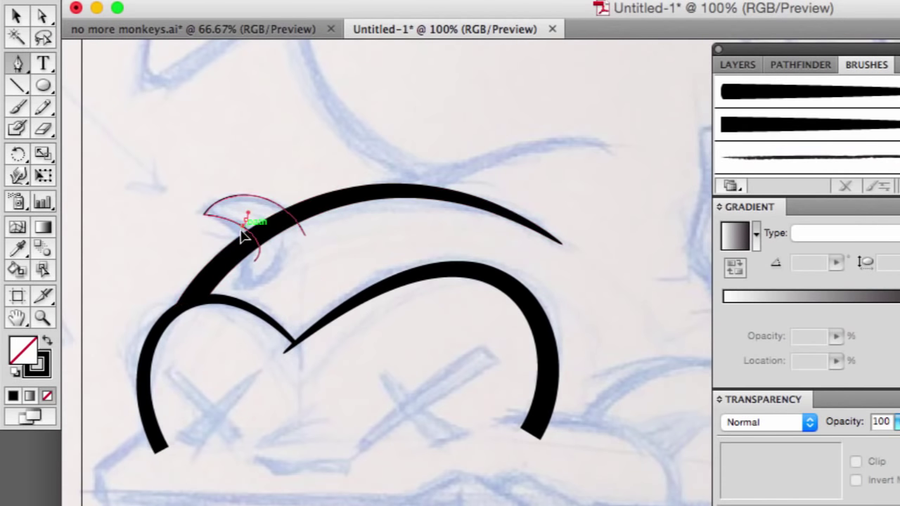
pyautogui.moveTo(246, 225); pyautogui.dragTo(282, 298)
pyautogui.moveTo(280, 259)
pyautogui.mouseDown()
pyautogui.moveTo(267, 281)
pyautogui.moveTo(287, 261)
pyautogui.moveTo(311, 297)
pyautogui.moveTo(286, 257)
pyautogui.moveTo(295, 267)
pyautogui.mouseUp()
pyautogui.keyDown('super'); pyautogui.click(287, 291); pyautogui.keyUp('super')
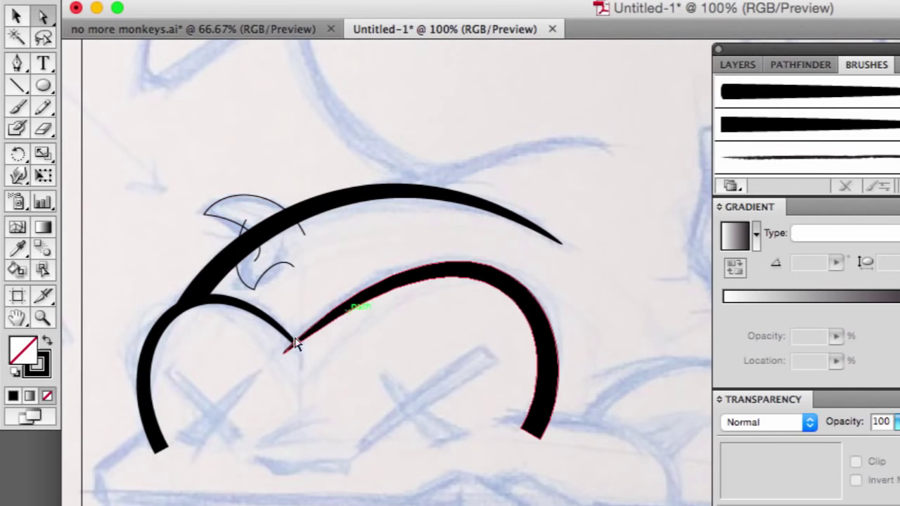
# Step: Draw the right X eye as two crossing thin closed bars, adjusting one corner
pyautogui.click(17, 63)
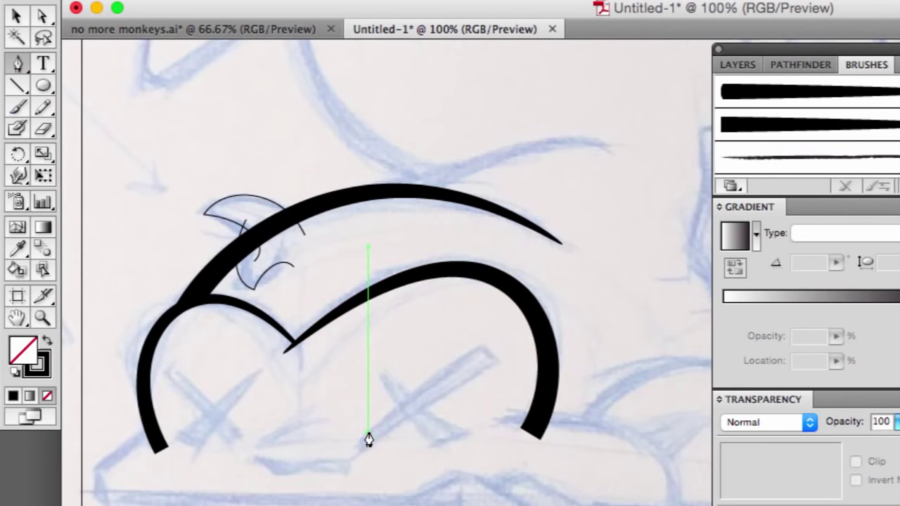
pyautogui.moveTo(369, 430); pyautogui.dragTo(371, 432)
pyautogui.click(492, 364)
pyautogui.click(486, 346)
pyautogui.click(367, 429)
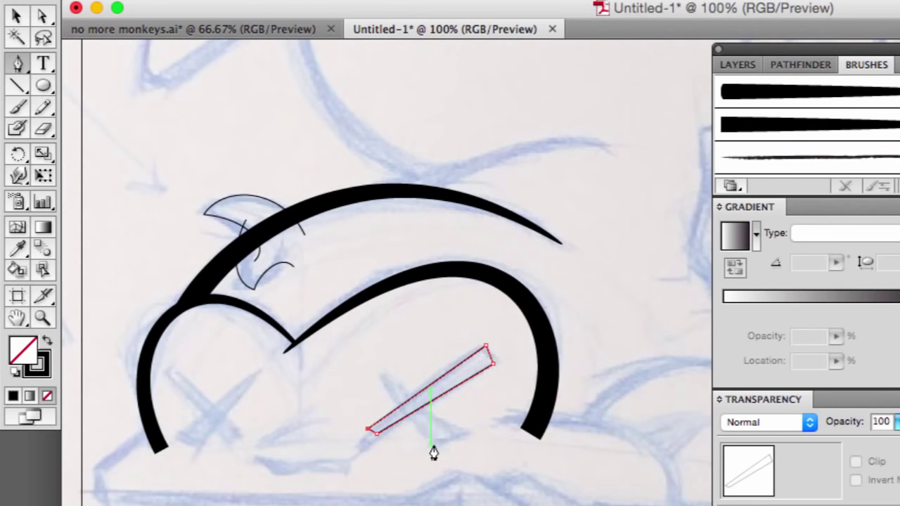
pyautogui.moveTo(429, 440); pyautogui.dragTo(458, 435)
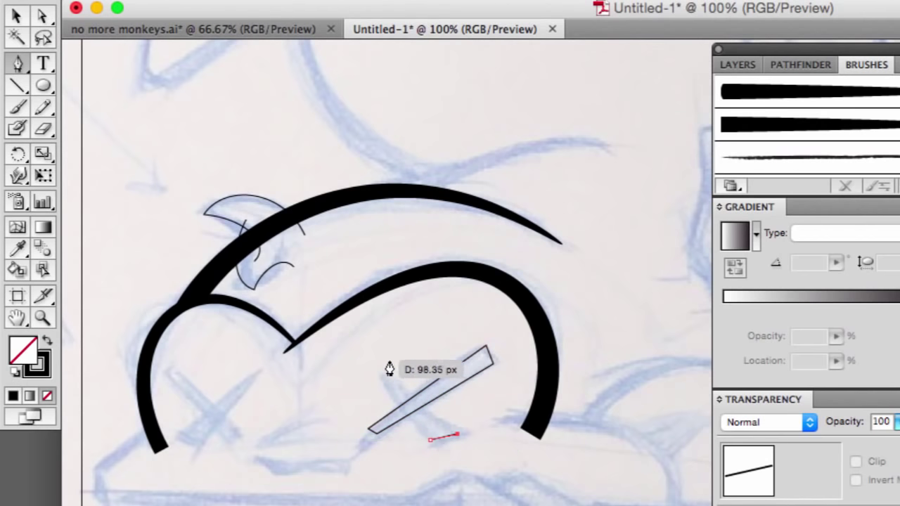
pyautogui.moveTo(392, 360); pyautogui.dragTo(430, 447)
pyautogui.click(429, 441)
pyautogui.press('a')
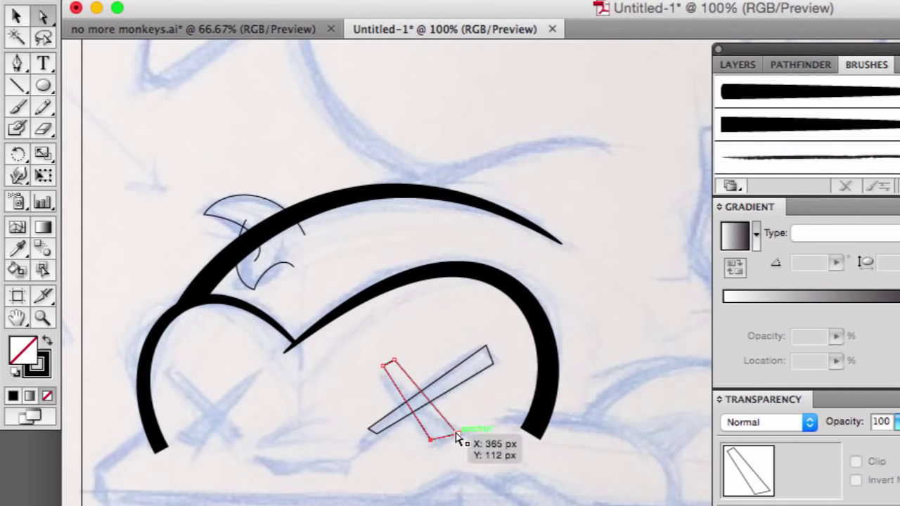
pyautogui.moveTo(458, 433); pyautogui.dragTo(426, 440)
# Step: Draw the left X eye as two crossing thin closed bars
pyautogui.press('p')
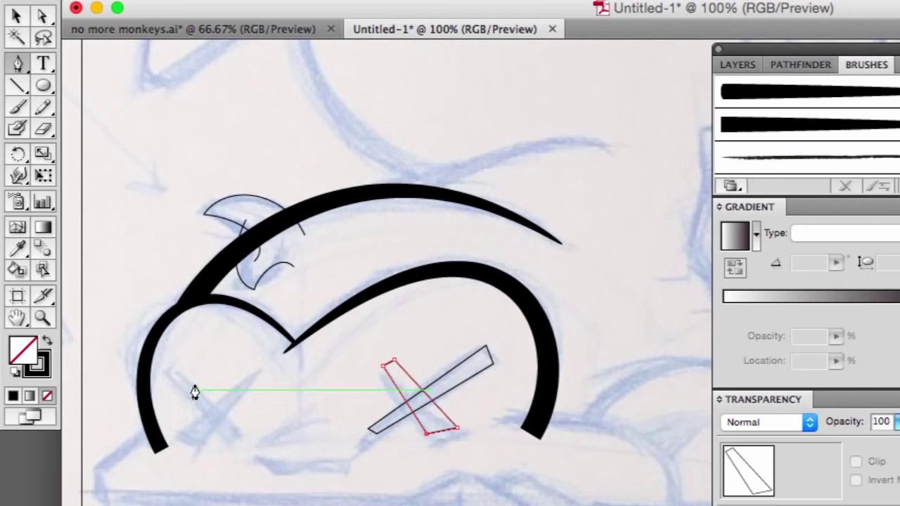
pyautogui.click(173, 373)
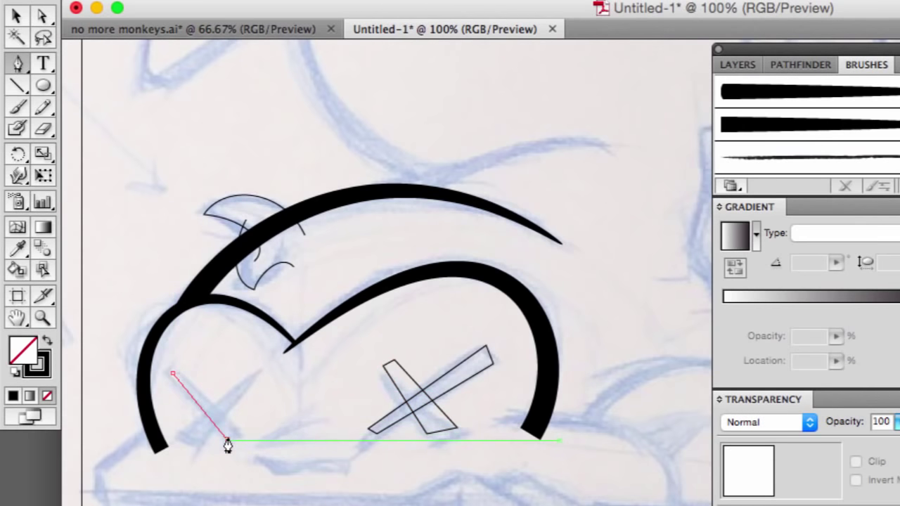
pyautogui.click(227, 444)
pyautogui.moveTo(174, 369); pyautogui.dragTo(180, 362)
pyautogui.click(181, 365)
pyautogui.click(174, 373)
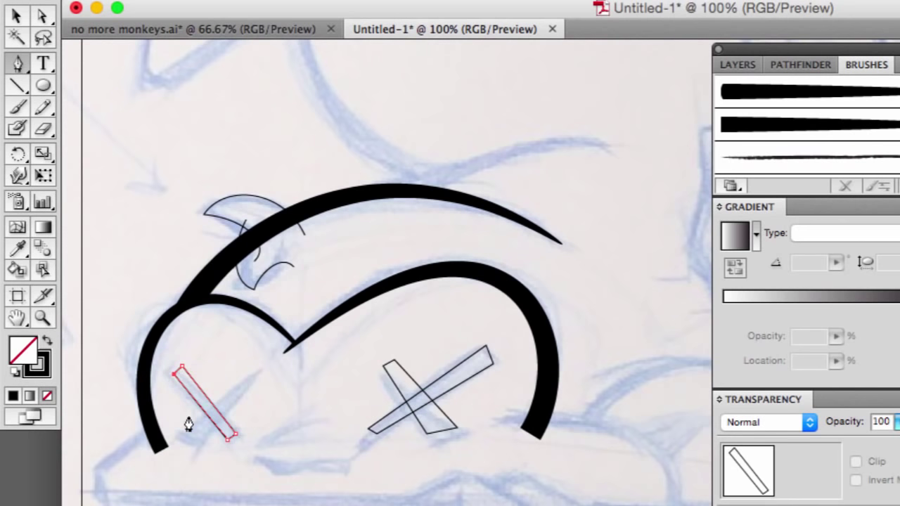
pyautogui.keyDown('super'); pyautogui.click(243, 387); pyautogui.keyUp('super')
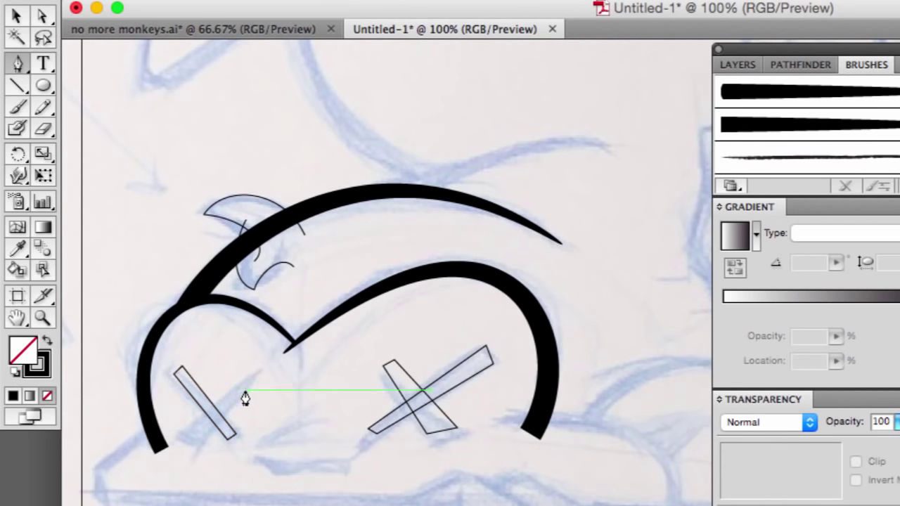
pyautogui.moveTo(191, 437); pyautogui.dragTo(209, 402)
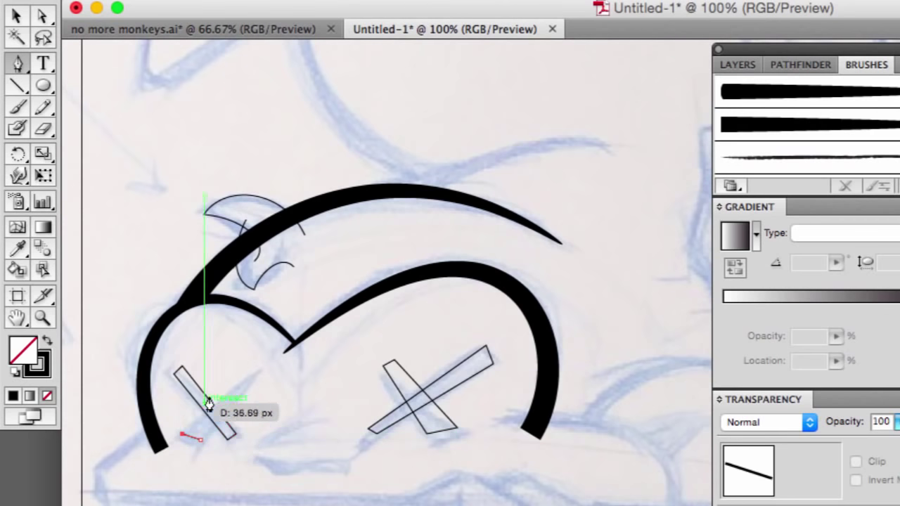
pyautogui.click(255, 370)
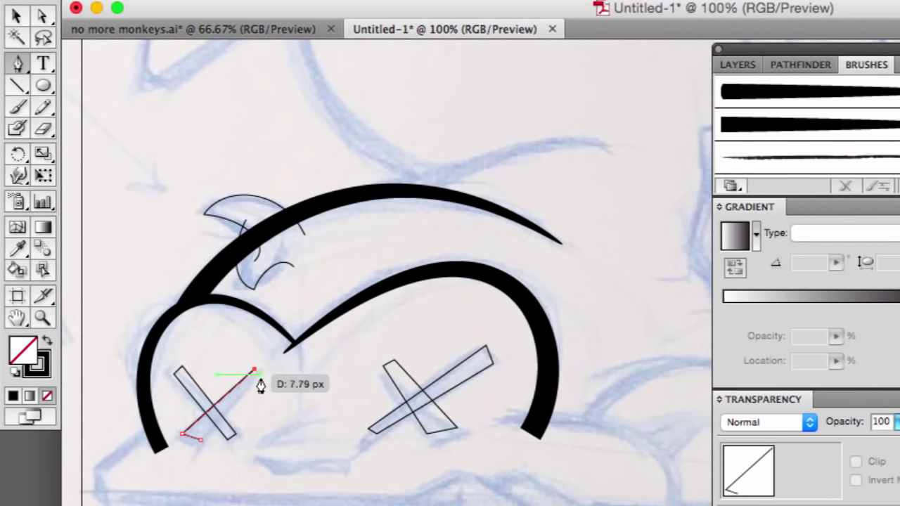
pyautogui.click(201, 447)
# Step: Fill all four X-eye bars solid black, then select the small ear curve for brushing
pyautogui.press('v')
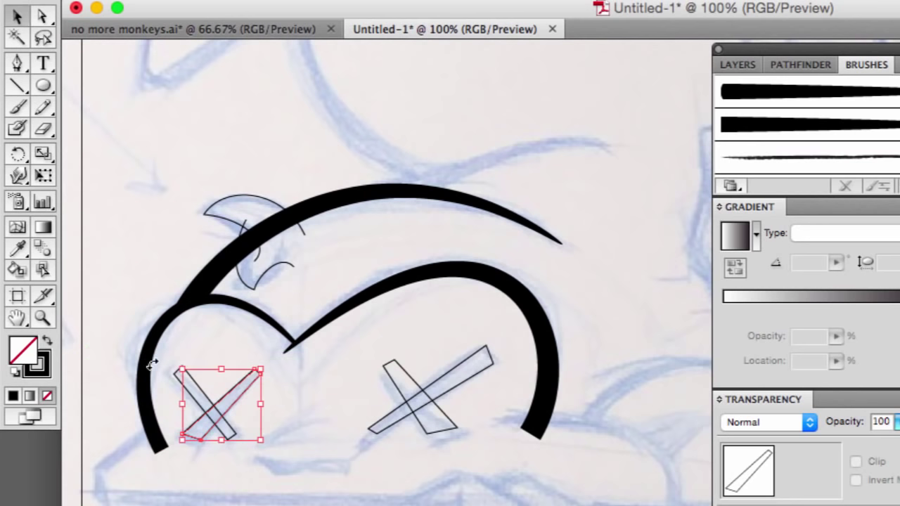
pyautogui.click(47, 342)
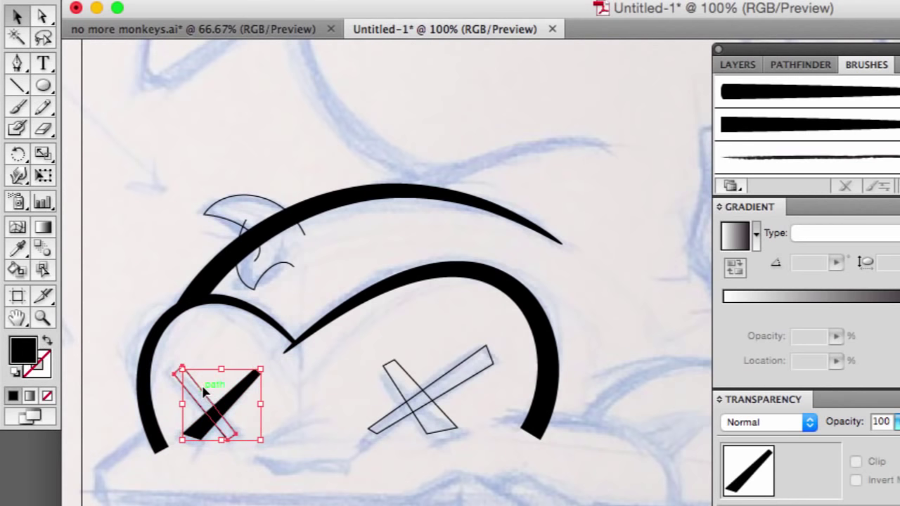
pyautogui.click(203, 398)
pyautogui.click(47, 343)
pyautogui.click(430, 397)
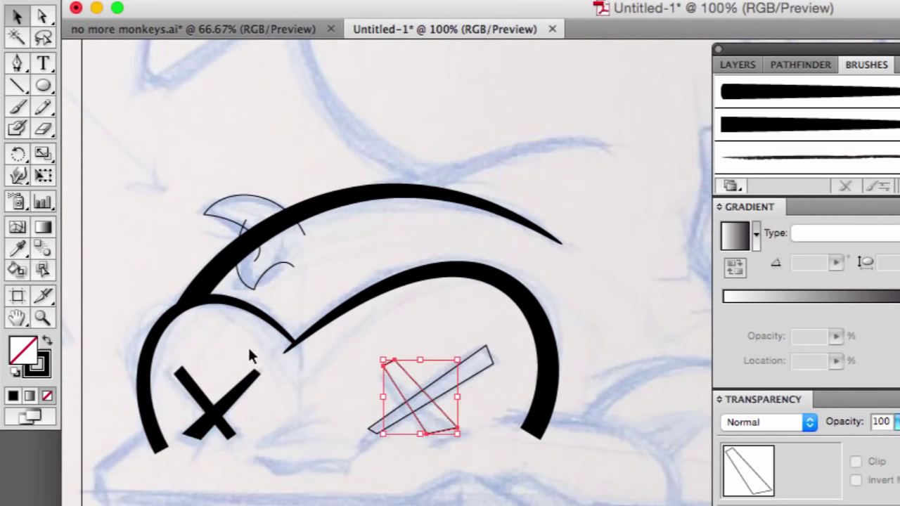
pyautogui.click(47, 343)
pyautogui.click(476, 360)
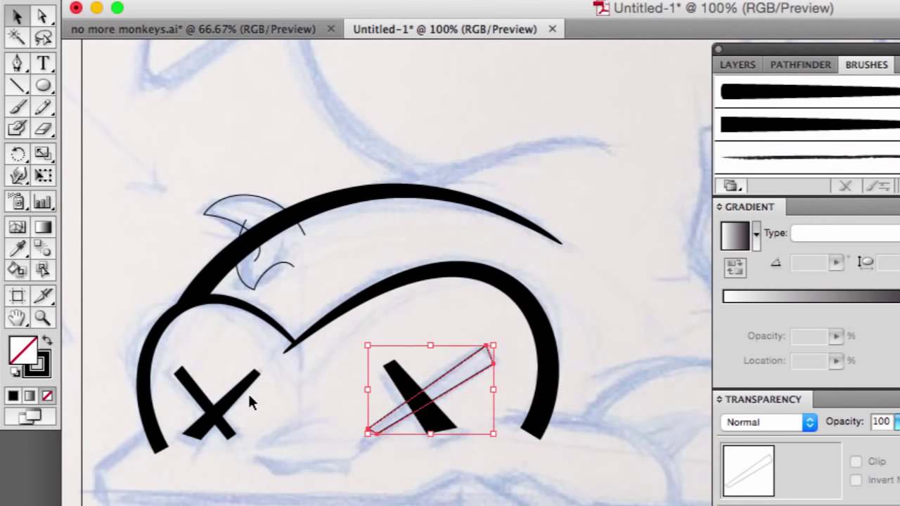
pyautogui.click(47, 342)
pyautogui.click(247, 199)
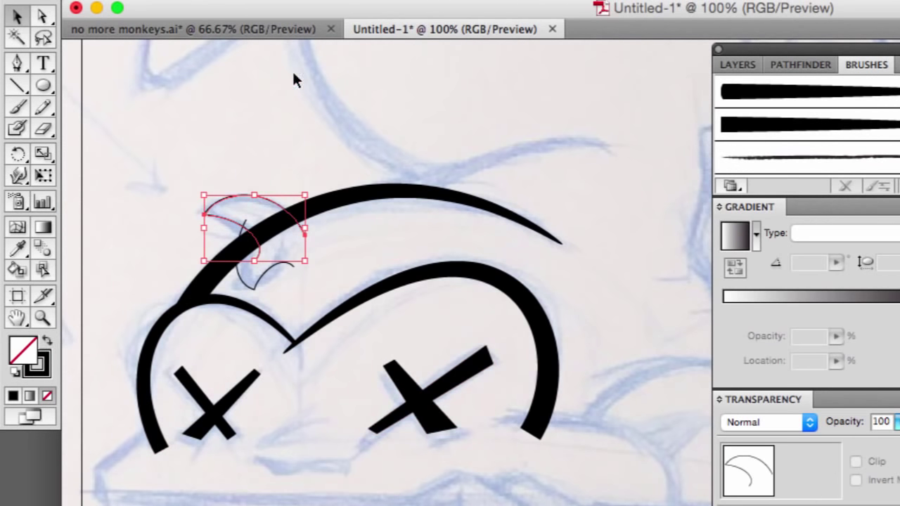
pyautogui.click(298, 2)
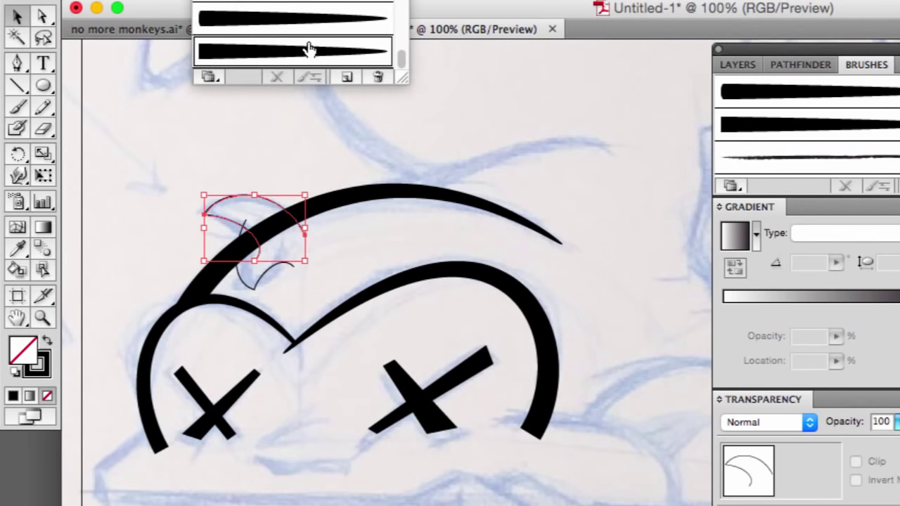
# Step: Give the inner ear curve the heavier tapered art brush at a 0.5 pt stroke
pyautogui.click(287, 26)
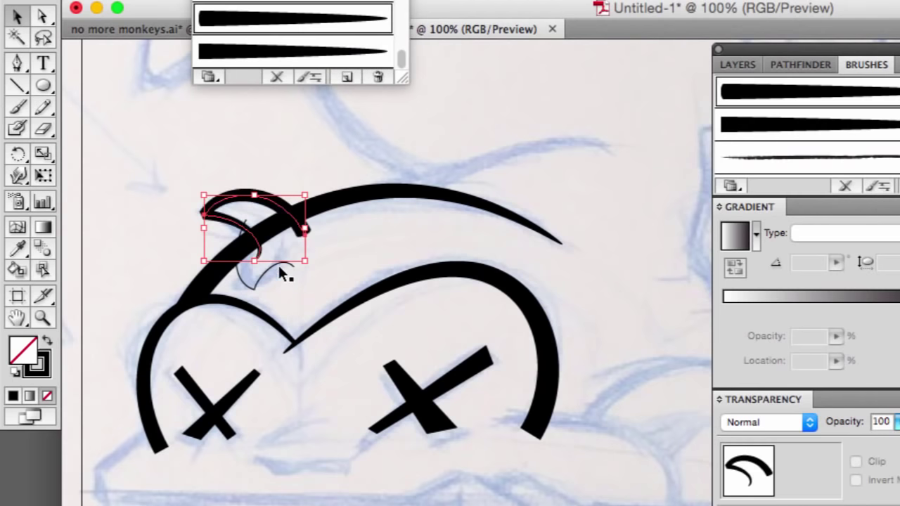
pyautogui.click(309, 1)
pyautogui.click(258, 6)
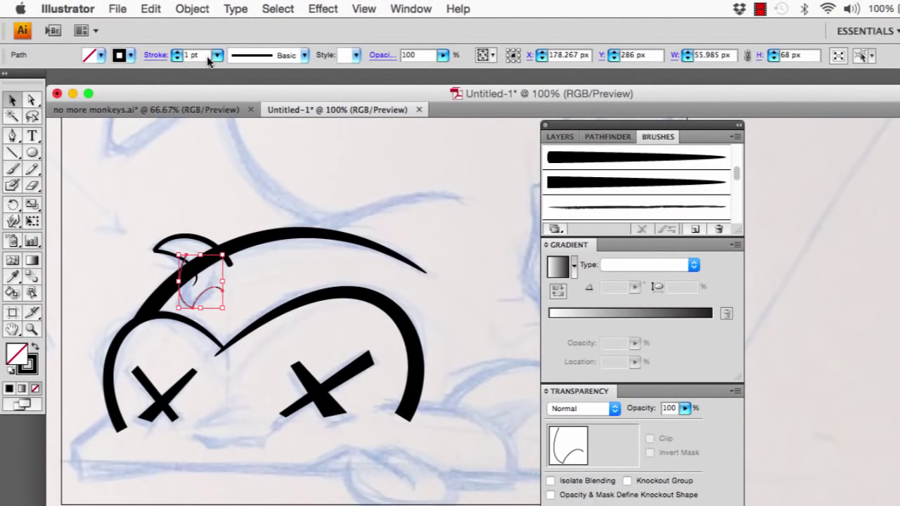
pyautogui.click(217, 55)
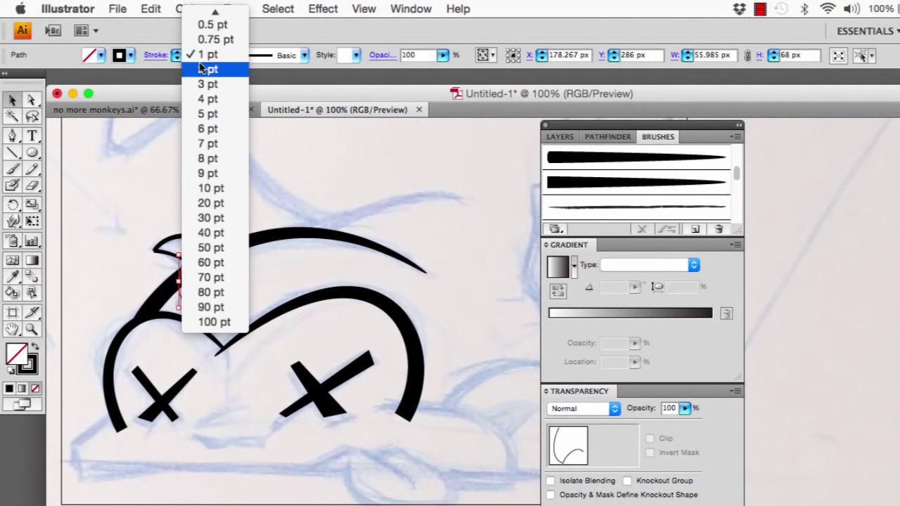
pyautogui.click(211, 26)
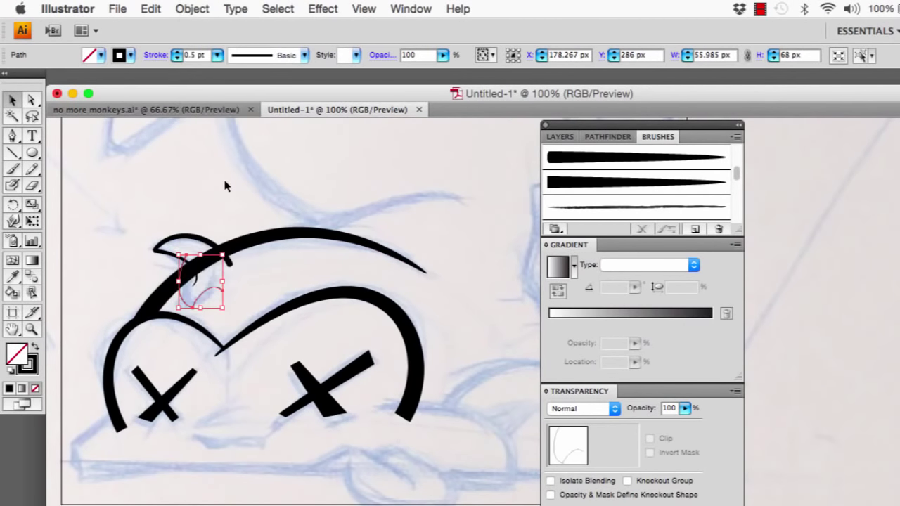
pyautogui.click(253, 55)
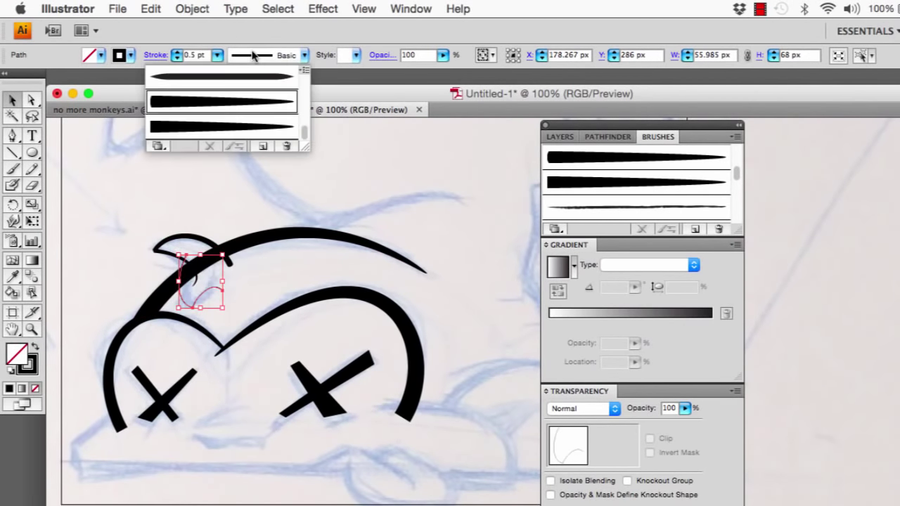
pyautogui.click(203, 104)
pyautogui.click(198, 125)
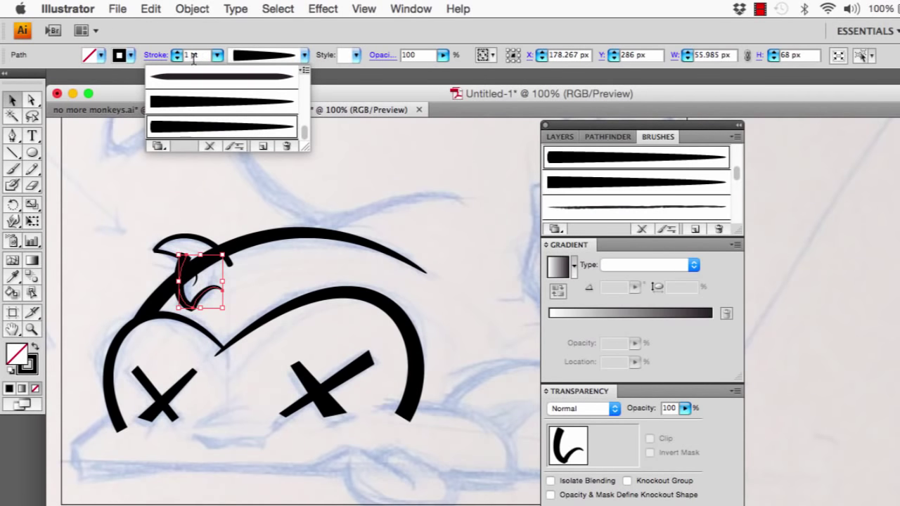
pyautogui.click(217, 56)
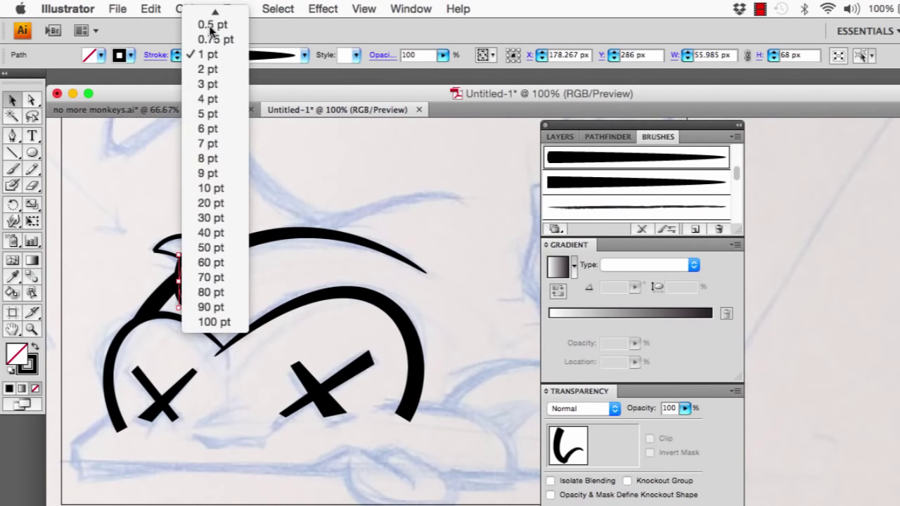
pyautogui.click(211, 25)
pyautogui.scroll(-1, 294, 320)
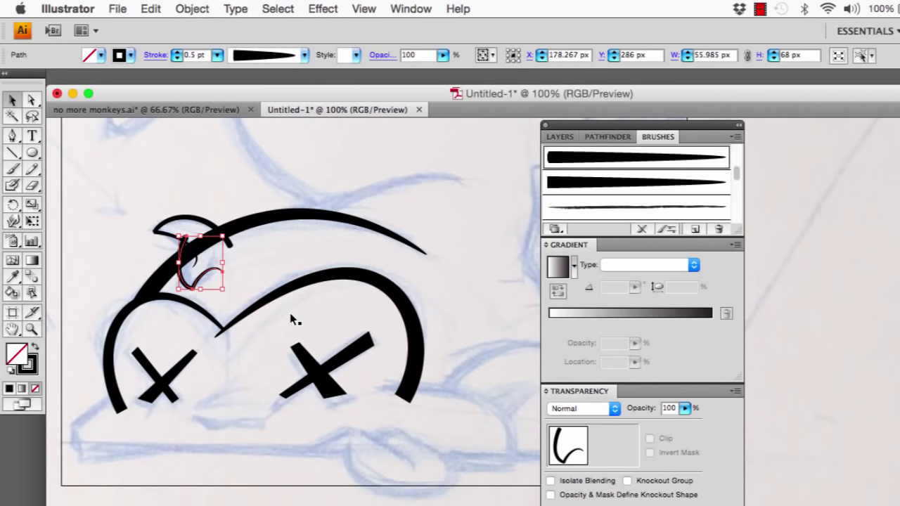
# Step: Pen-draw a two-point curve at the head's lower left and set its stroke to 14 pt
pyautogui.click(12, 135)
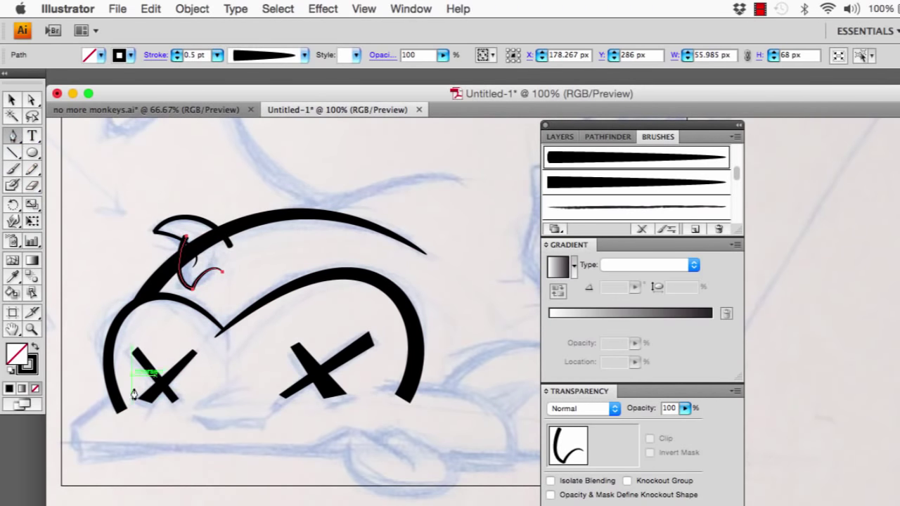
pyautogui.moveTo(123, 387); pyautogui.dragTo(94, 407)
pyautogui.moveTo(117, 450); pyautogui.dragTo(200, 453)
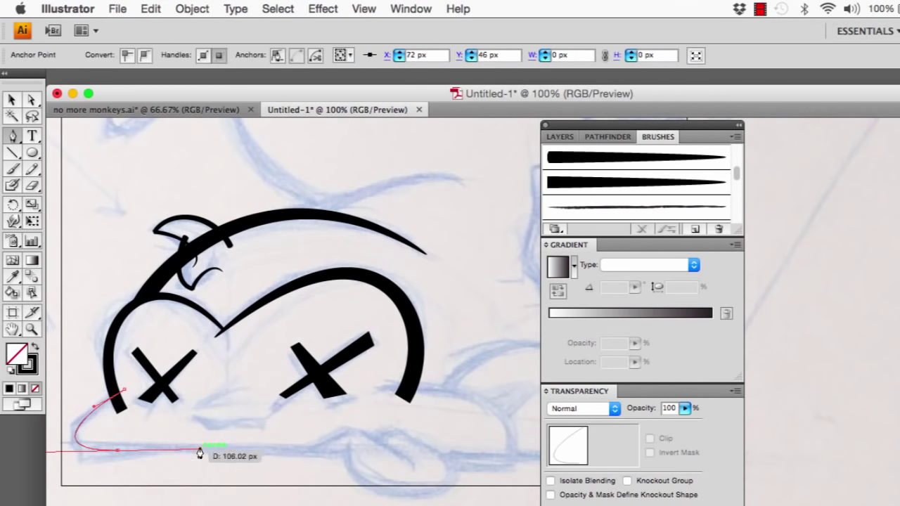
pyautogui.press('v')
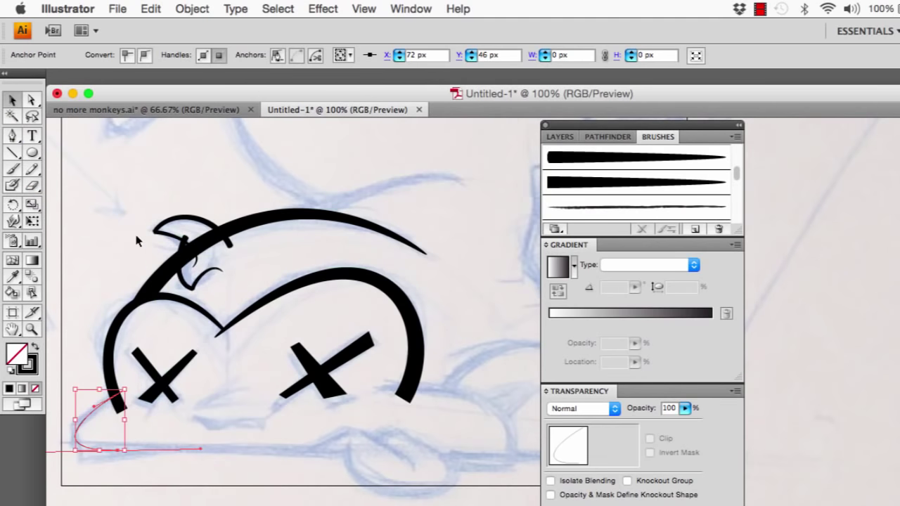
pyautogui.click(95, 419)
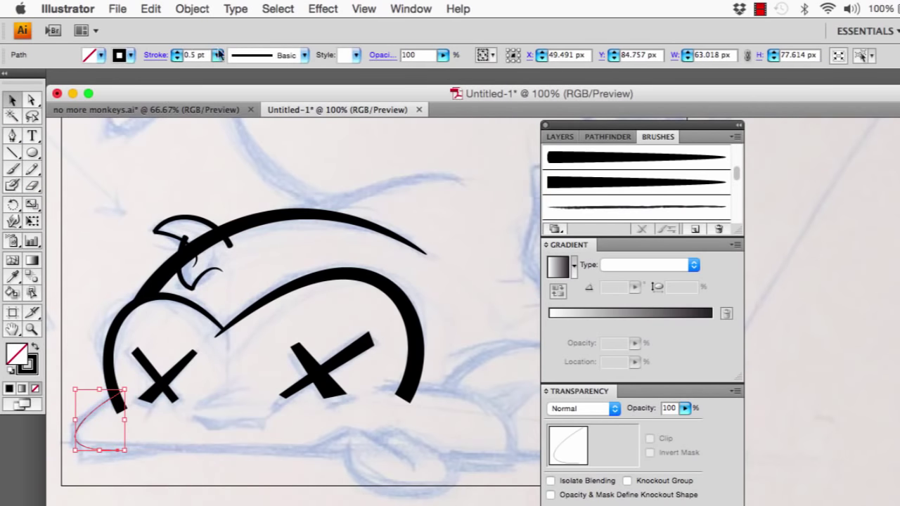
pyautogui.click(217, 56)
pyautogui.click(208, 153)
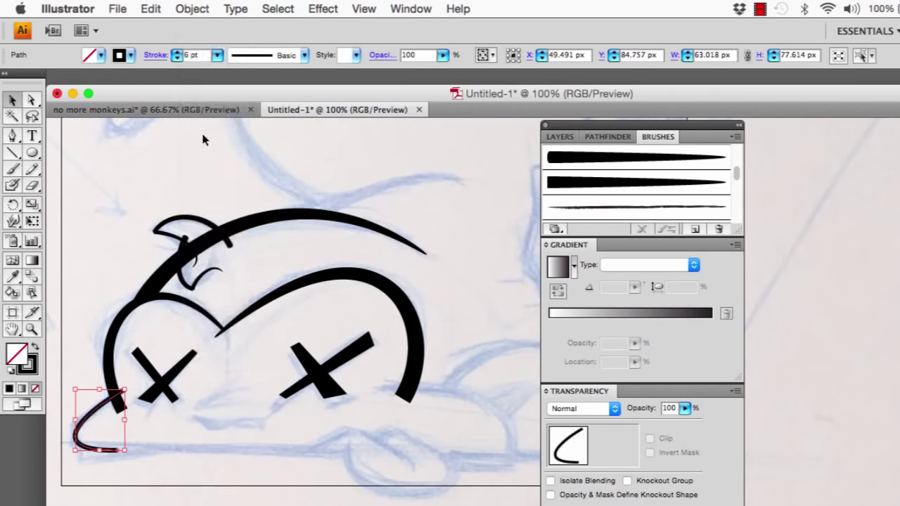
pyautogui.click(177, 52)
pyautogui.click(176, 52)
pyautogui.click(177, 52)
pyautogui.click(177, 52)
pyautogui.click(177, 52)
pyautogui.click(177, 52)
pyautogui.click(176, 52)
pyautogui.click(176, 52)
# Step: Adjust the curve's bottom anchor and lower bend so it hooks down along the sketch
pyautogui.press('a')
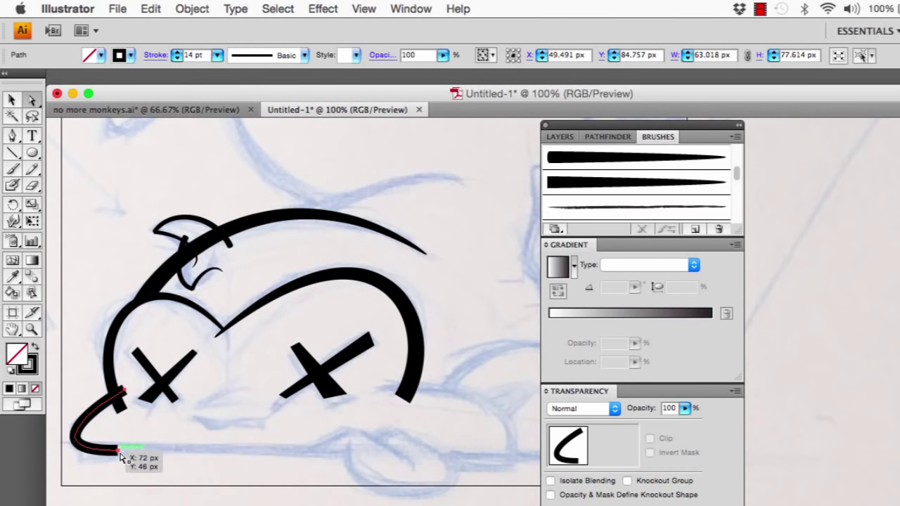
pyautogui.moveTo(116, 452); pyautogui.dragTo(118, 444)
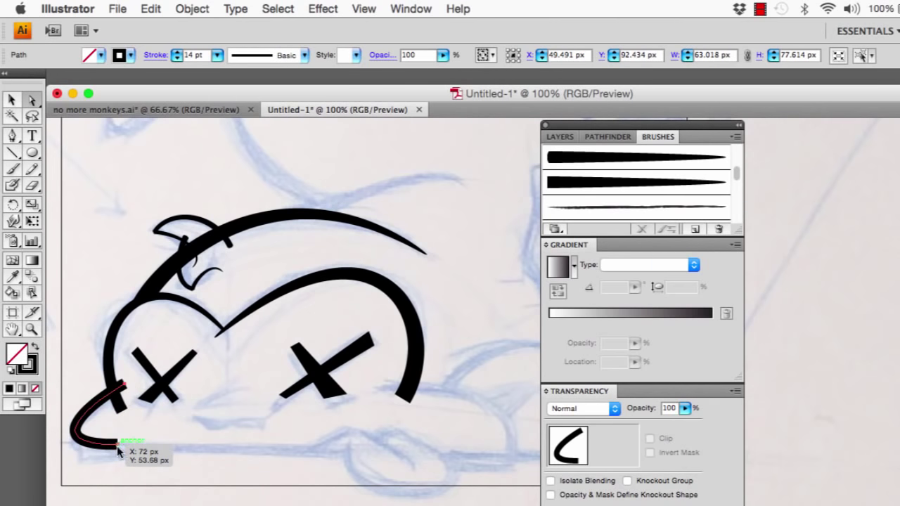
pyautogui.click(117, 445)
pyautogui.moveTo(105, 411); pyautogui.dragTo(118, 395)
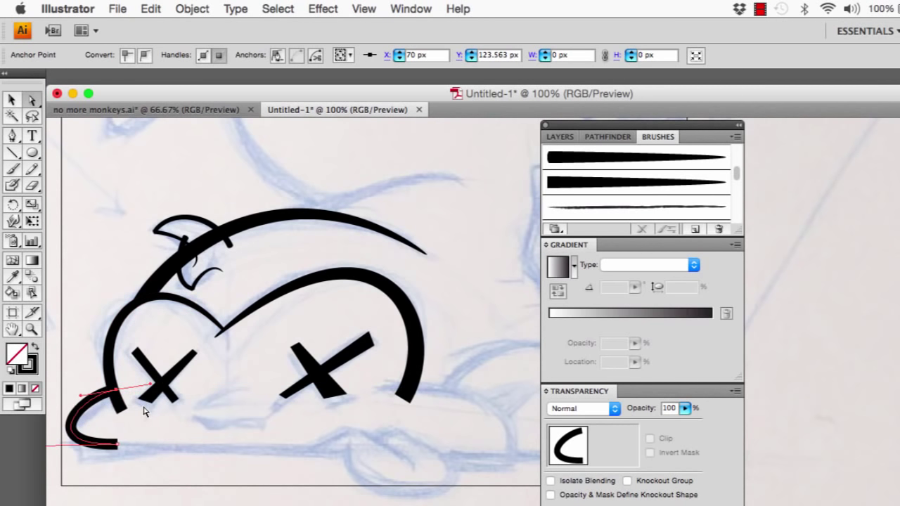
# Step: Draw a horizontal baseline along the head's bottom and a curve arching up under the right eye
pyautogui.click(13, 154)
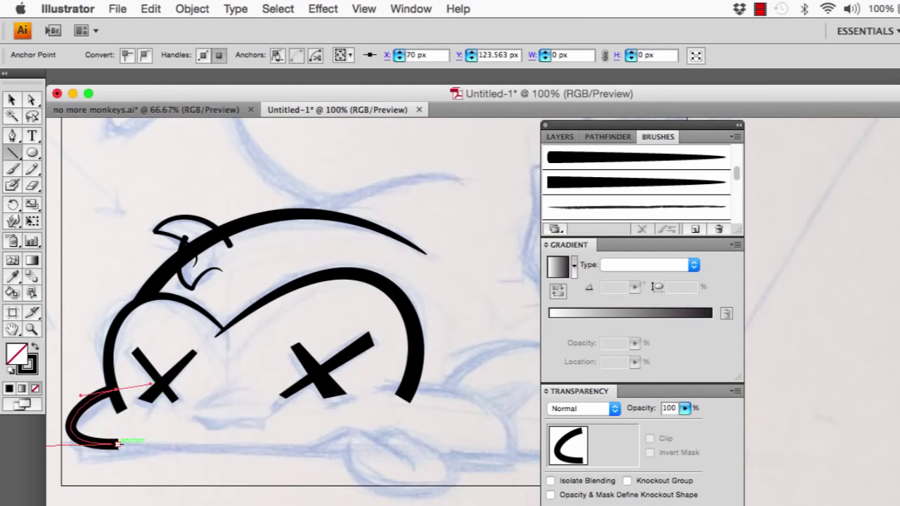
pyautogui.moveTo(118, 444); pyautogui.dragTo(513, 444)
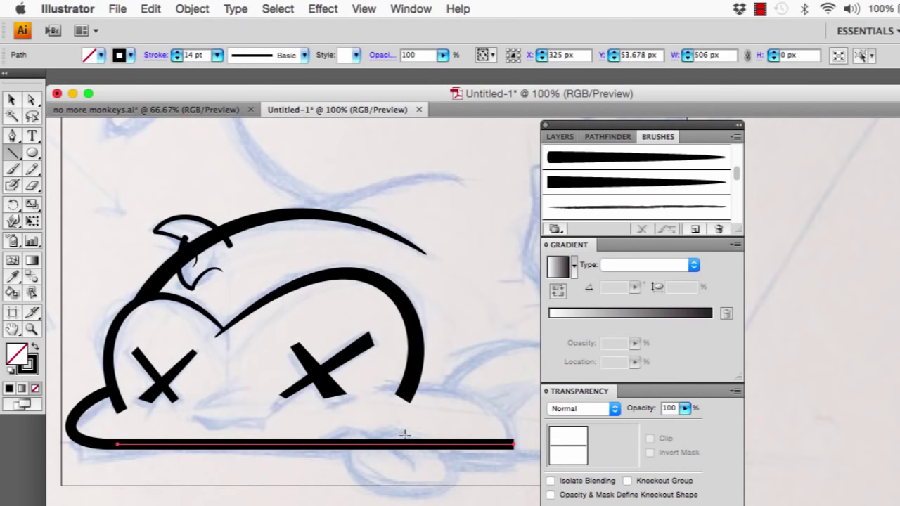
pyautogui.press('p')
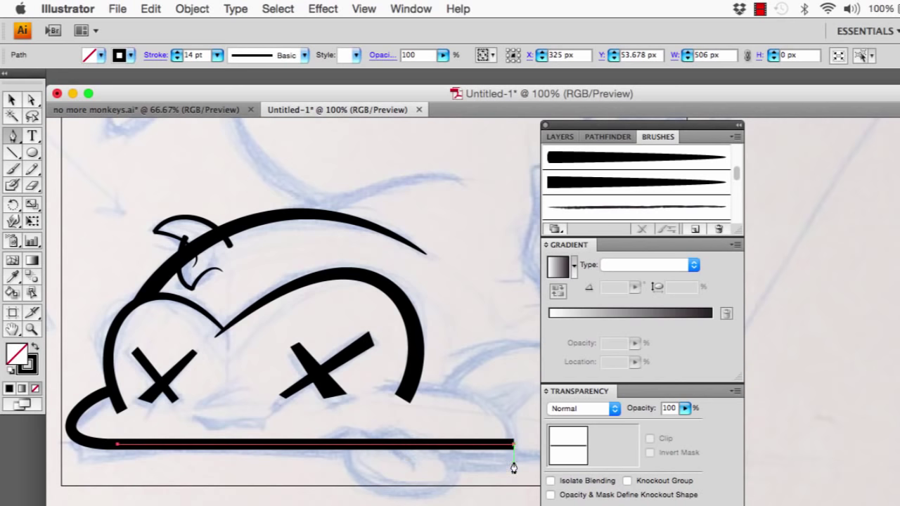
pyautogui.moveTo(513, 462); pyautogui.dragTo(515, 422)
pyautogui.moveTo(381, 394)
pyautogui.mouseDown()
pyautogui.moveTo(391, 398)
pyautogui.moveTo(321, 415)
pyautogui.moveTo(305, 438)
pyautogui.mouseUp()
# Step: Pull the curve's end toward the head and extend the baseline 73 px rightward
pyautogui.press('a')
pyautogui.moveTo(518, 465); pyautogui.dragTo(492, 442)
pyautogui.press('Left')
pyautogui.press('Left')
pyautogui.press('Left')
pyautogui.press('Left')
pyautogui.press('Left')
pyautogui.press('Left')
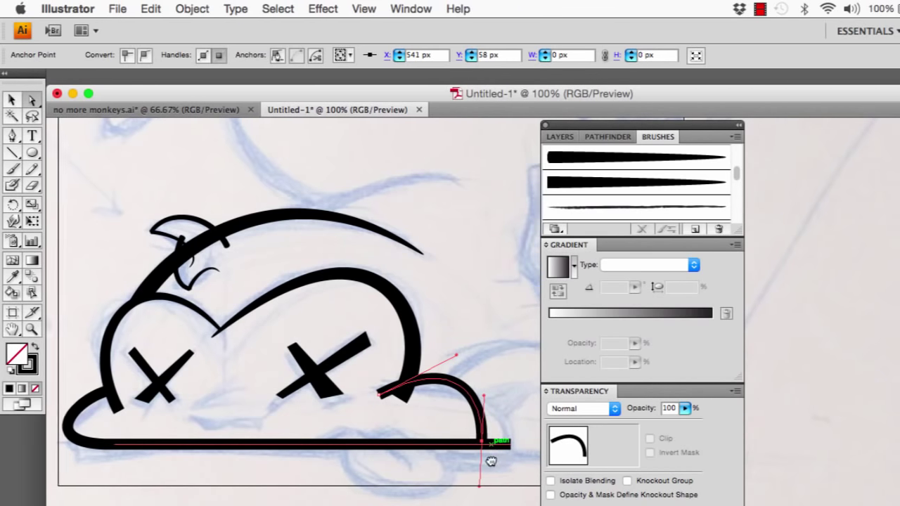
pyautogui.hscroll(5, 422, 456)
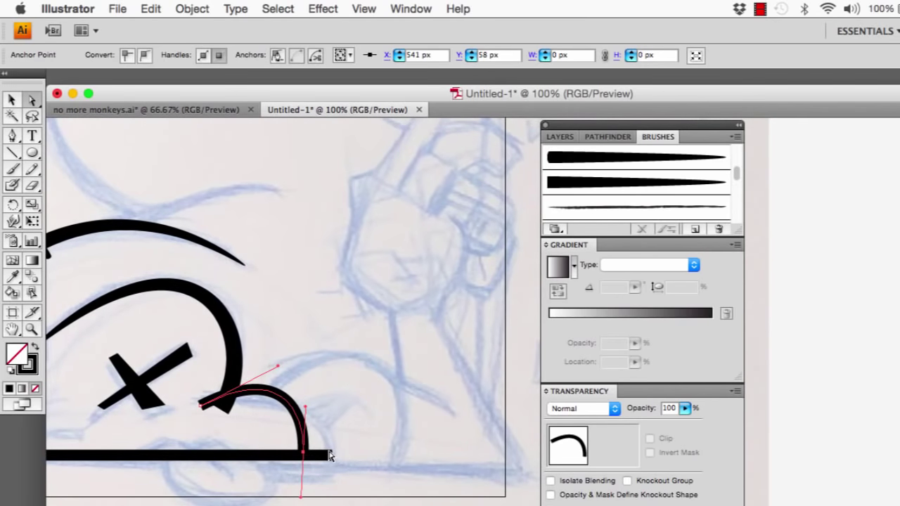
pyautogui.click(331, 461)
pyautogui.click(333, 456)
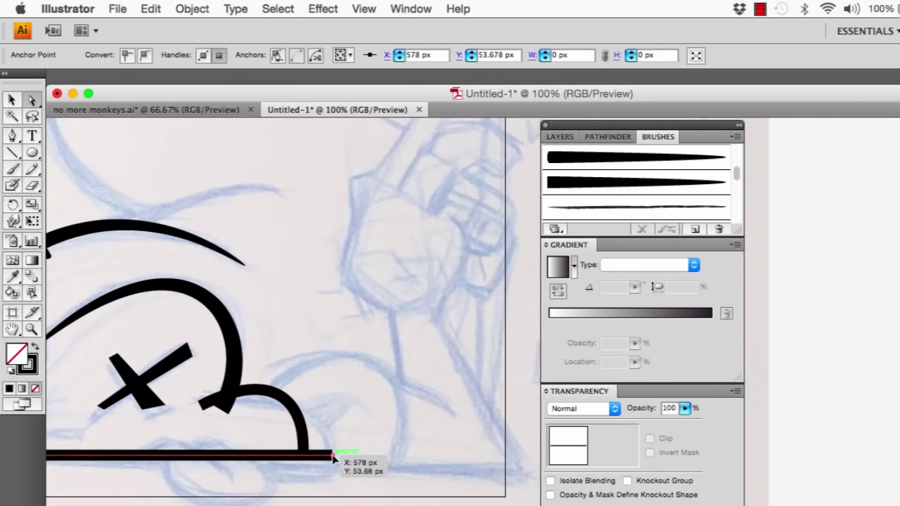
pyautogui.moveTo(336, 456); pyautogui.dragTo(388, 456)
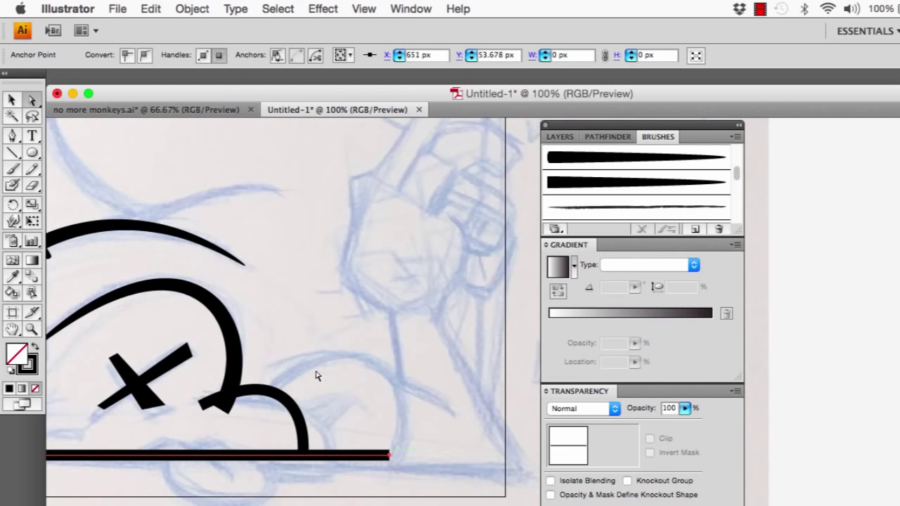
# Step: Draw a circle over the baseline's right end and position it
pyautogui.click(32, 152)
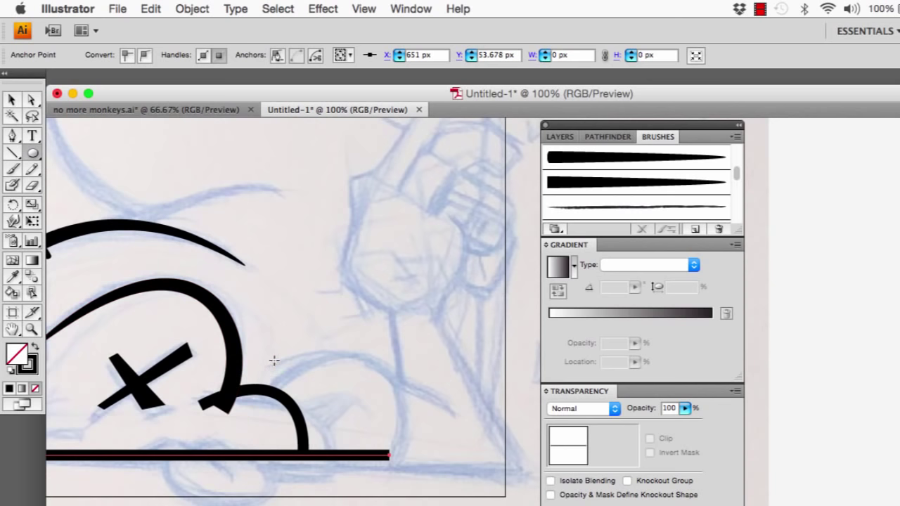
pyautogui.moveTo(274, 360); pyautogui.dragTo(404, 478)
pyautogui.press('a')
pyautogui.click(337, 361)
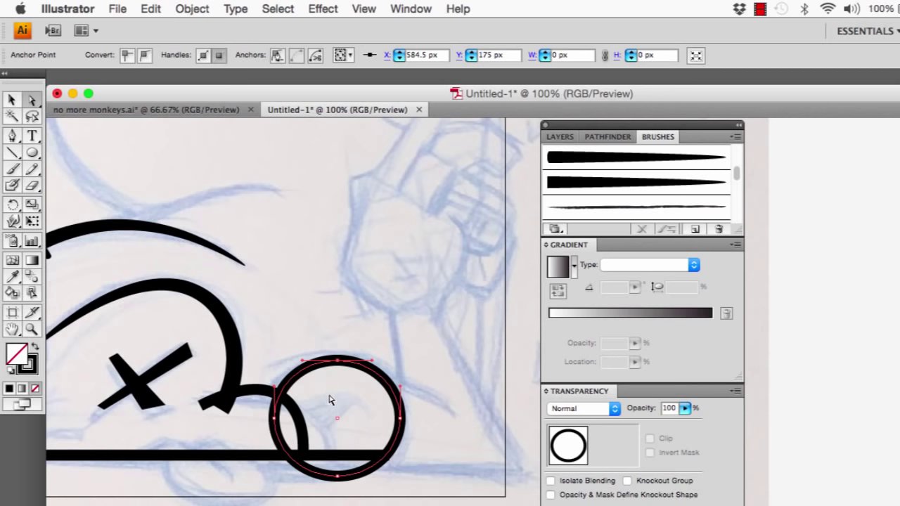
pyautogui.press('v')
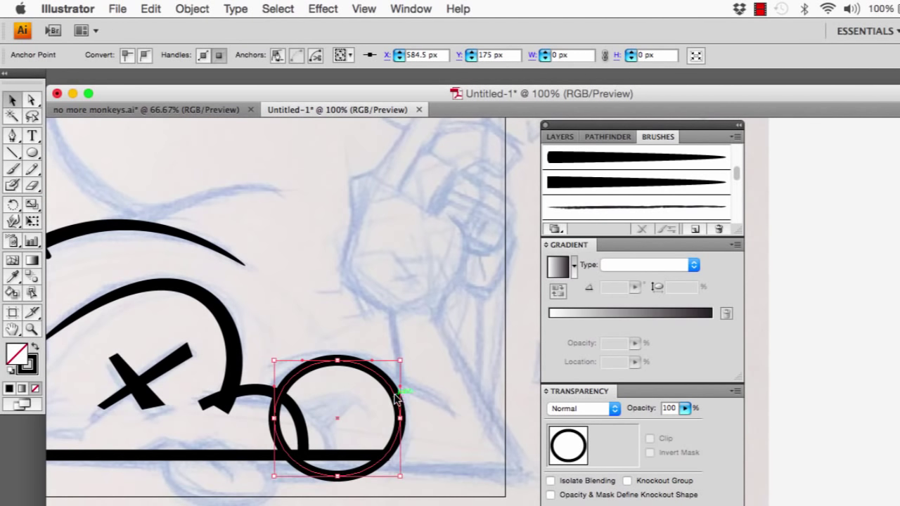
pyautogui.moveTo(395, 399); pyautogui.dragTo(385, 399)
pyautogui.press('Right')
pyautogui.press('Right')
pyautogui.press('Right')
pyautogui.press('Right')
pyautogui.press('Right')
pyautogui.press('Right')
pyautogui.press('Right')
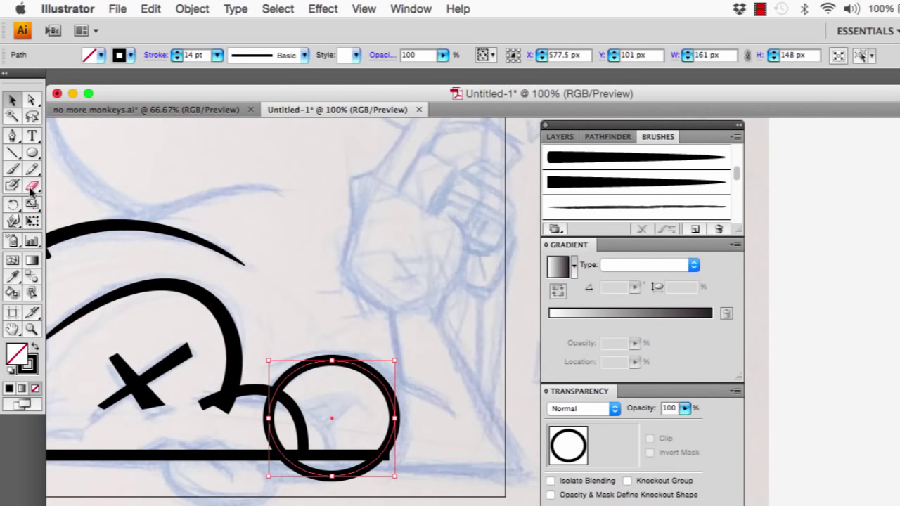
# Step: Cut the circle at its left and lower-right points and delete the lower-left arc
pyautogui.moveTo(31, 189)
pyautogui.mouseDown()
pyautogui.moveTo(76, 210)
pyautogui.moveTo(78, 204)
pyautogui.mouseUp()
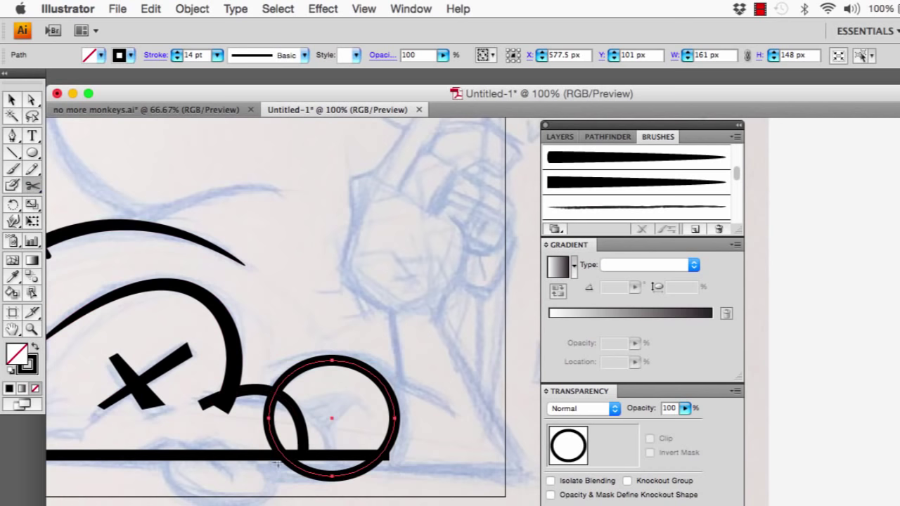
pyautogui.click(280, 408)
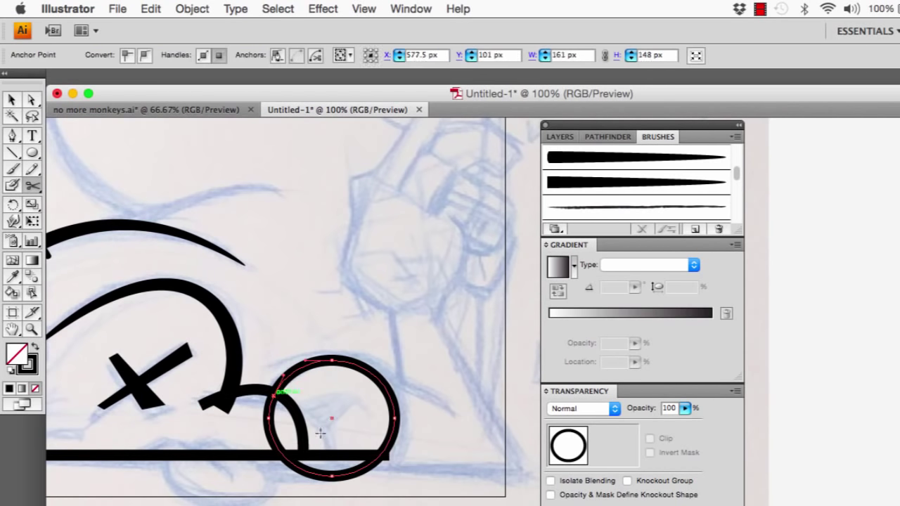
pyautogui.click(381, 455)
pyautogui.press('v')
pyautogui.click(298, 468)
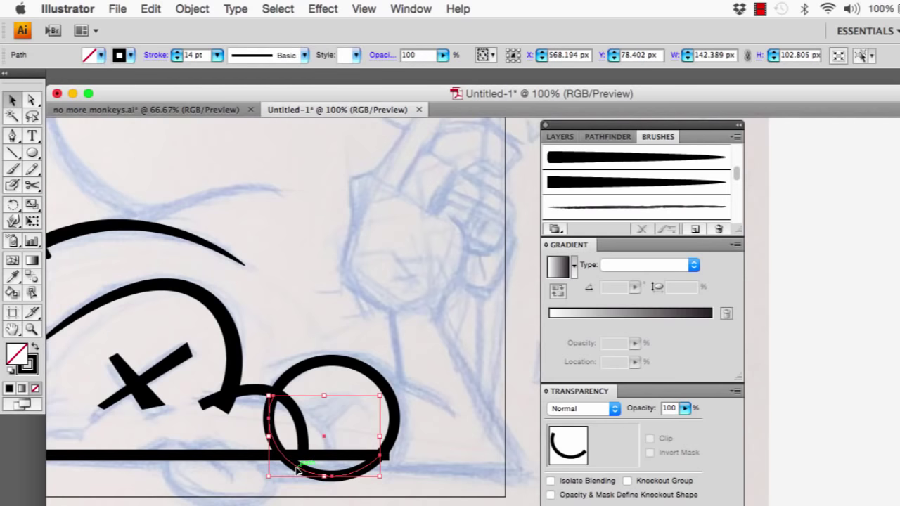
pyautogui.moveTo(296, 469); pyautogui.dragTo(250, 500)
pyautogui.press('Delete')
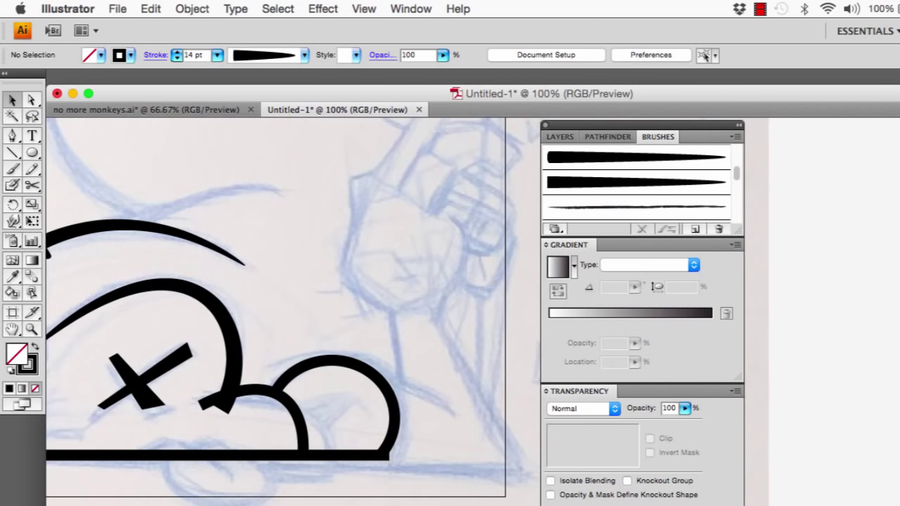
pyautogui.click(32, 186)
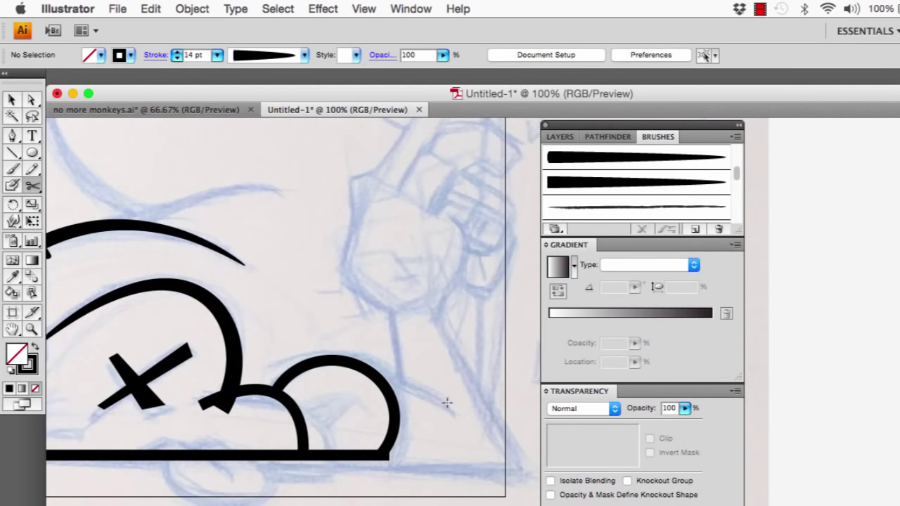
# Step: Pen-draw a curve arcing over the head top and give it the tapered brush at 2 pt
pyautogui.press('super+minus')
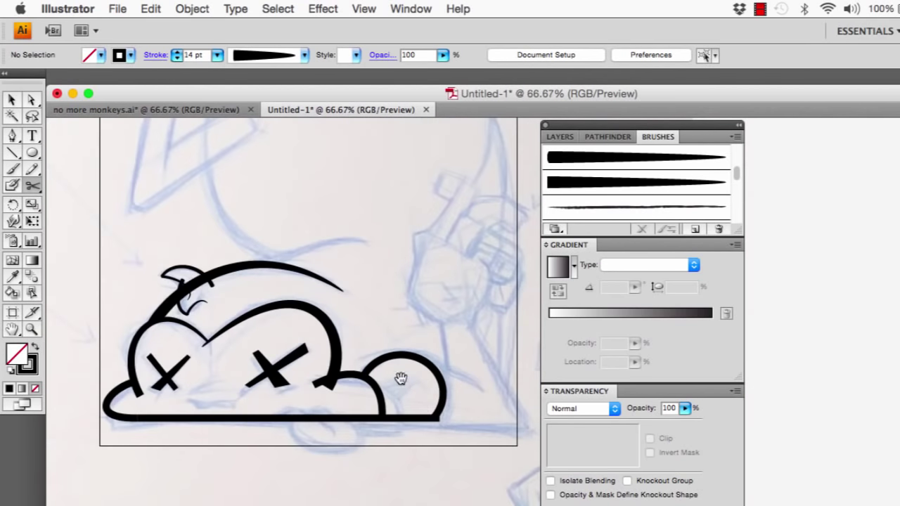
pyautogui.scroll(8, 387, 362)
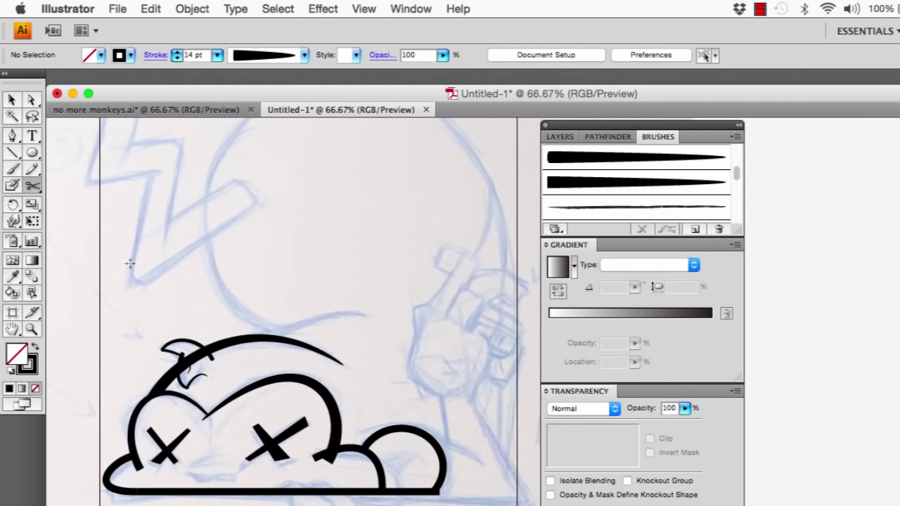
pyautogui.click(12, 136)
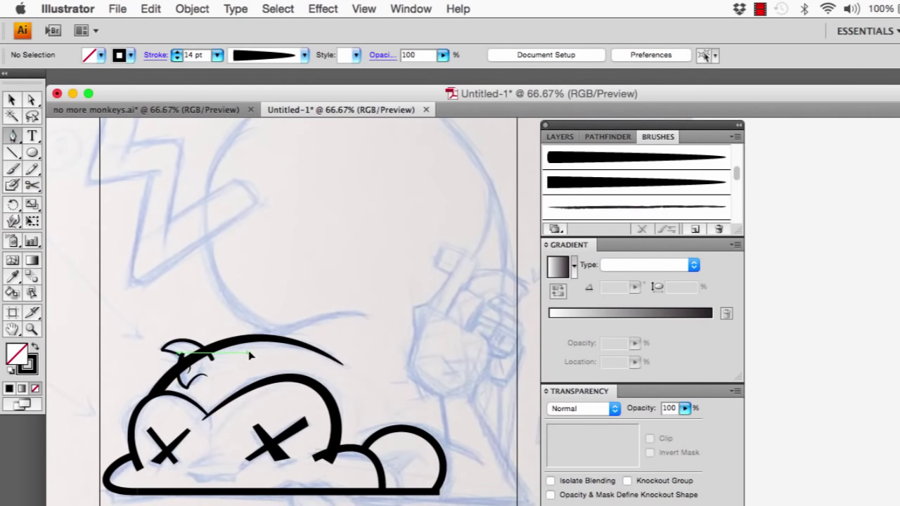
pyautogui.moveTo(249, 352); pyautogui.dragTo(267, 335)
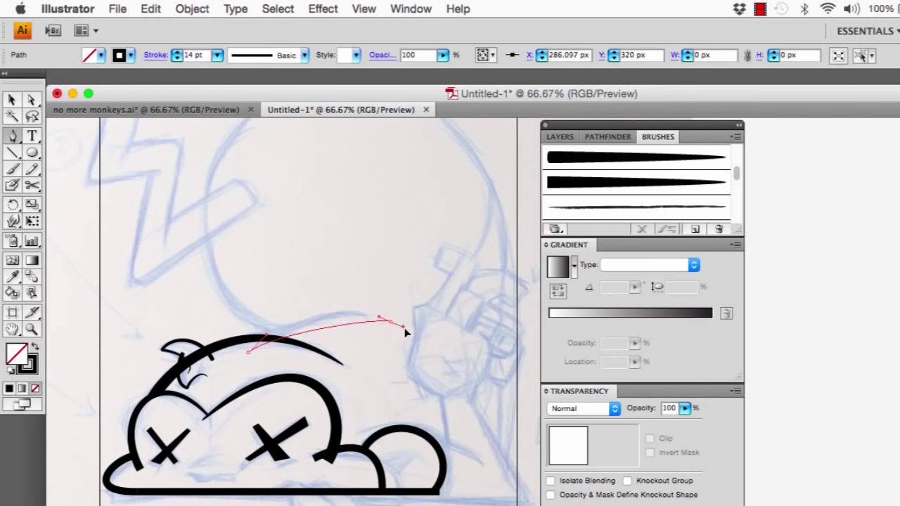
pyautogui.moveTo(391, 320); pyautogui.dragTo(430, 351)
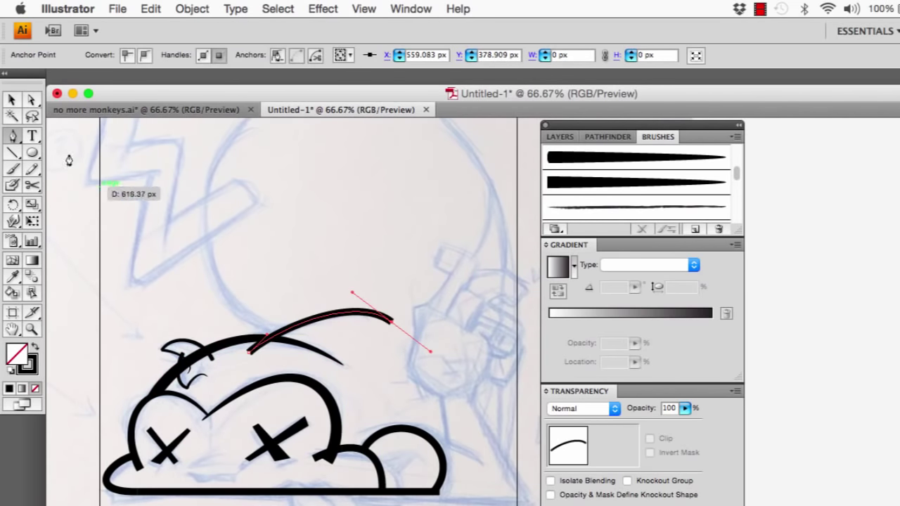
pyautogui.click(12, 100)
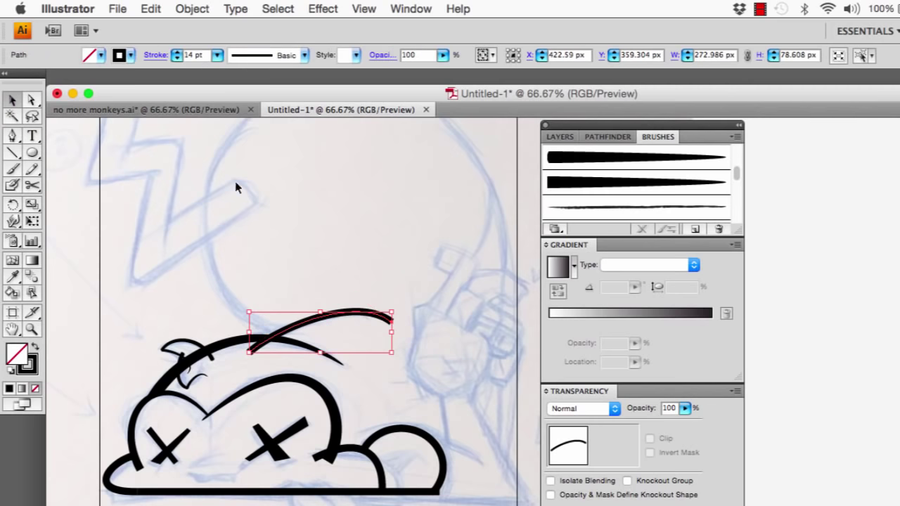
pyautogui.click(258, 56)
pyautogui.click(220, 103)
pyautogui.click(180, 55)
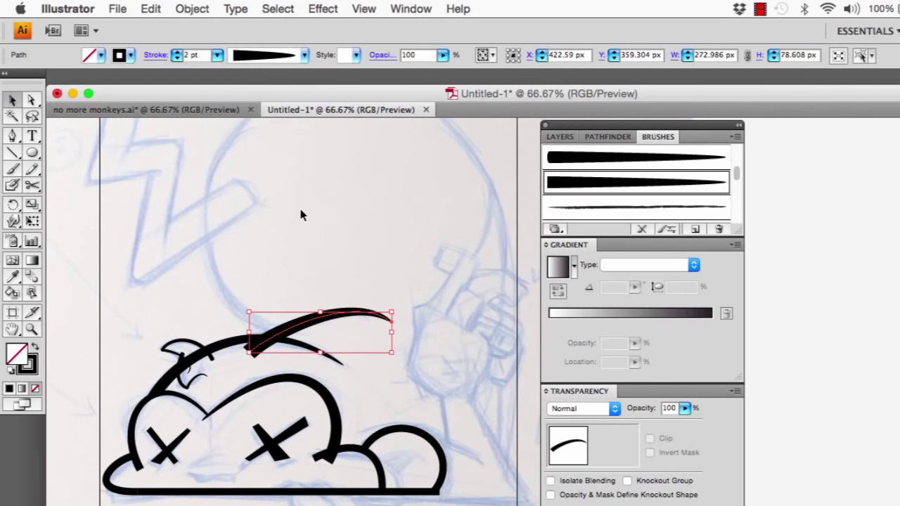
pyautogui.click(338, 281)
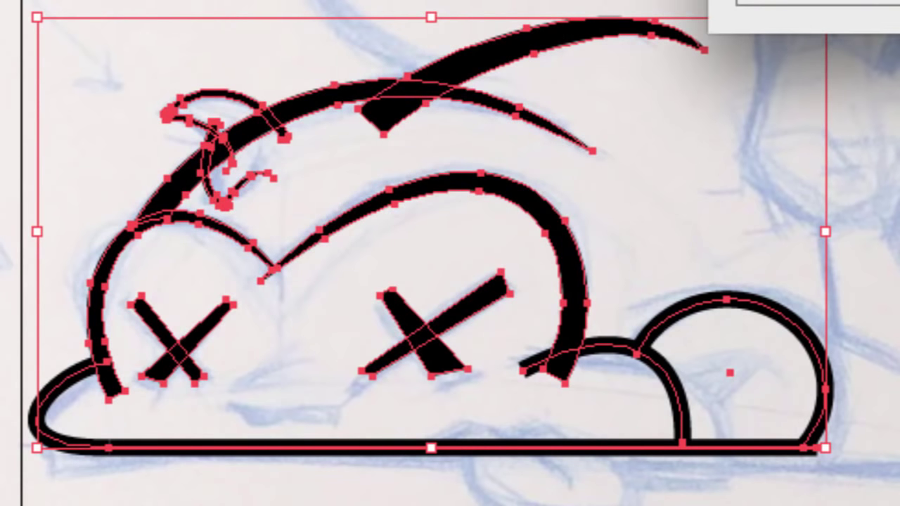
# Step: Confirm the path adjustment dialog for the selected head outlines
pyautogui.press('Return')
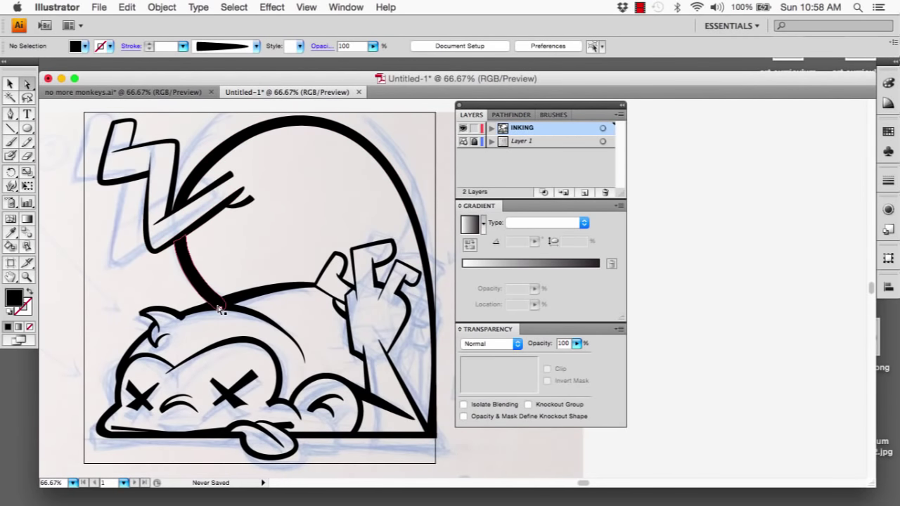
# Step: Drag the head-top arc into a smoother shape
pyautogui.moveTo(278, 296); pyautogui.dragTo(258, 318)
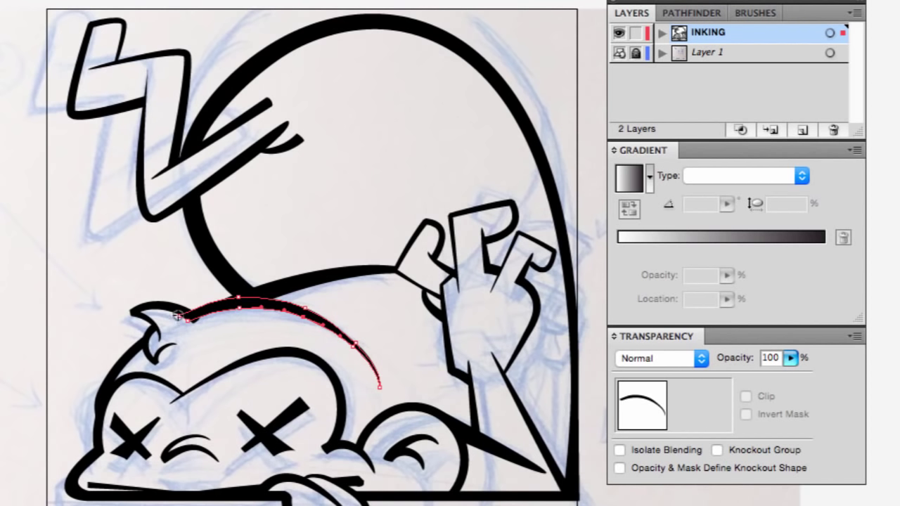
pyautogui.press('v')
pyautogui.click(218, 334)
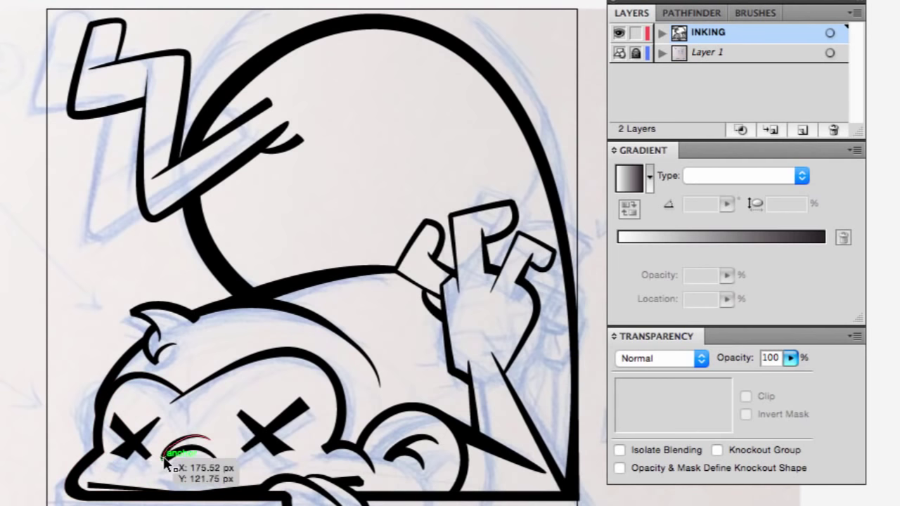
# Step: Redraw both closed-eye strokes and the tail curve, then marquee-select all the inked artwork
pyautogui.moveTo(173, 454); pyautogui.dragTo(199, 458)
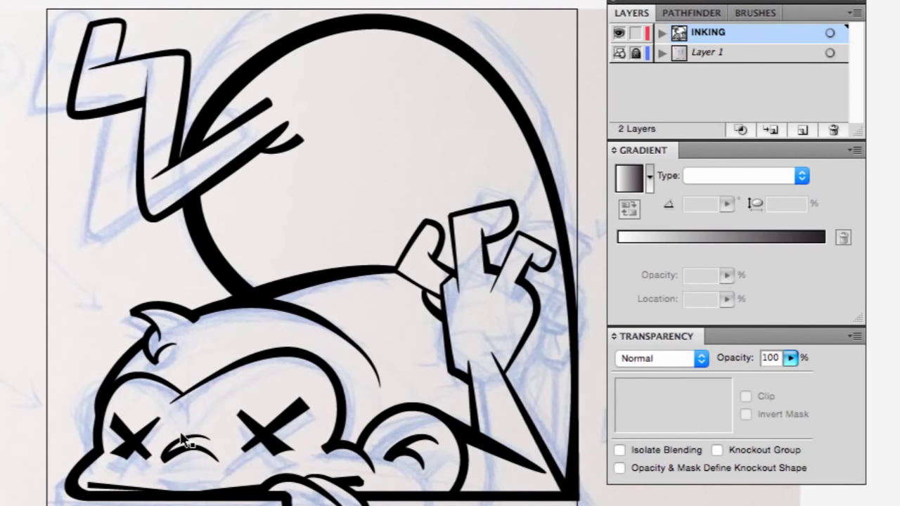
pyautogui.moveTo(399, 460)
pyautogui.mouseDown()
pyautogui.moveTo(423, 442)
pyautogui.moveTo(373, 468)
pyautogui.mouseUp()
pyautogui.moveTo(189, 200); pyautogui.dragTo(232, 285)
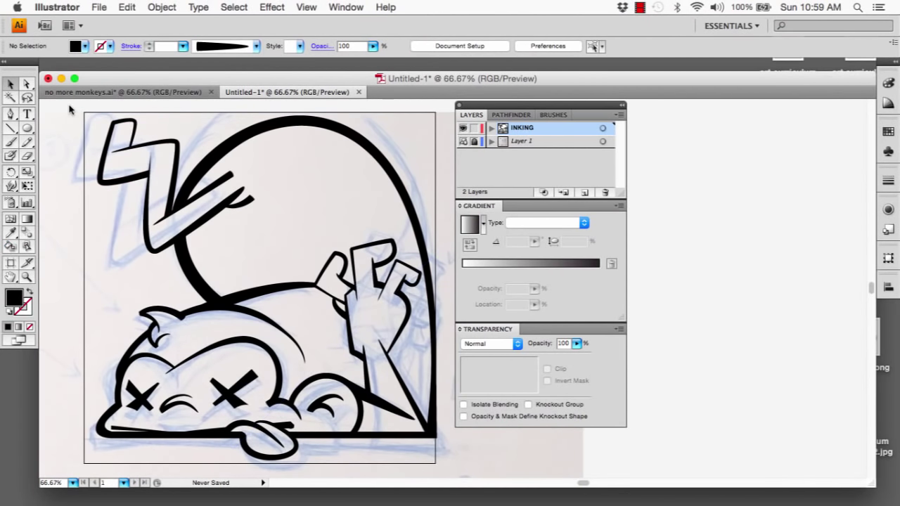
pyautogui.moveTo(71, 107)
pyautogui.mouseDown()
pyautogui.moveTo(318, 277)
pyautogui.moveTo(427, 406)
pyautogui.moveTo(445, 453)
pyautogui.moveTo(441, 469)
pyautogui.mouseUp()
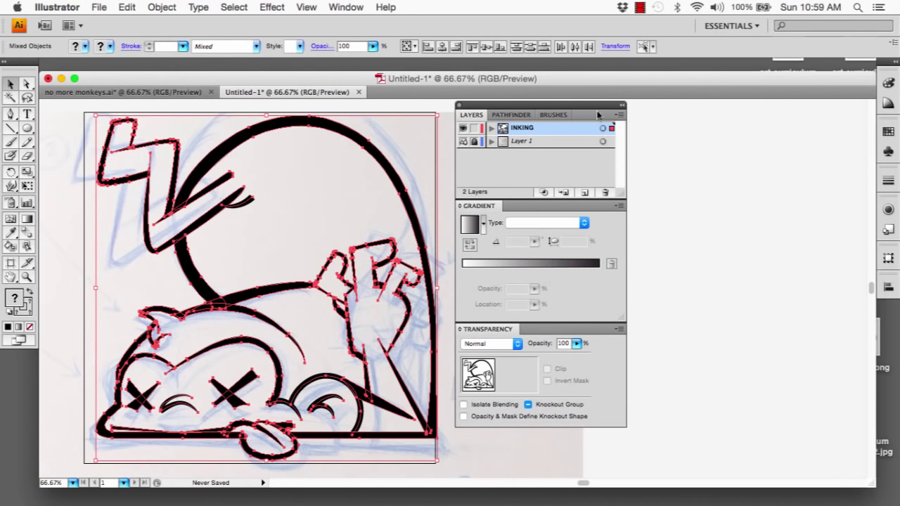
pyautogui.click(618, 116)
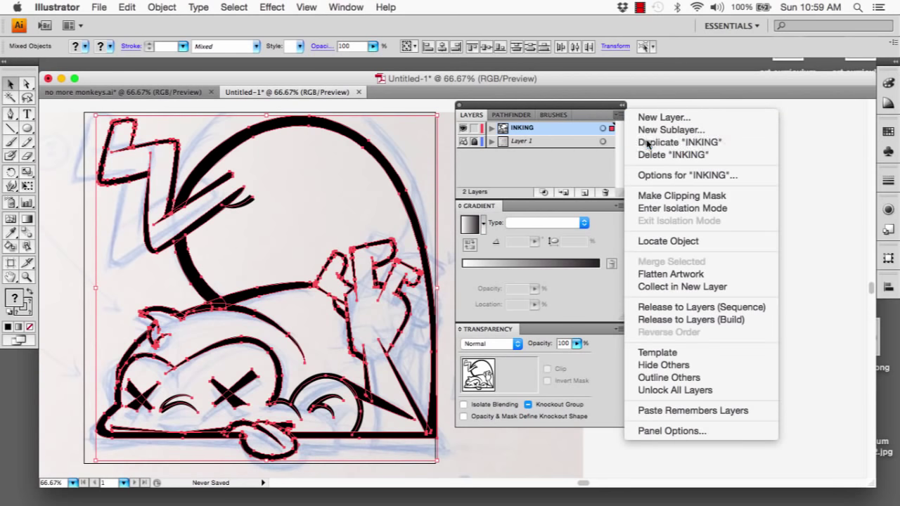
# Step: Duplicate the INKING layer, hide the original, and expand the copy's appearance, fill and stroke
pyautogui.click(647, 143)
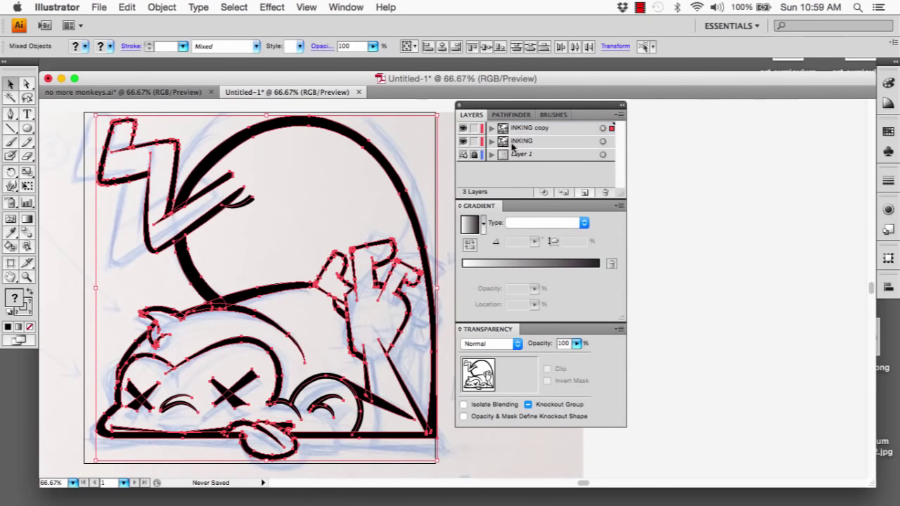
pyautogui.click(462, 141)
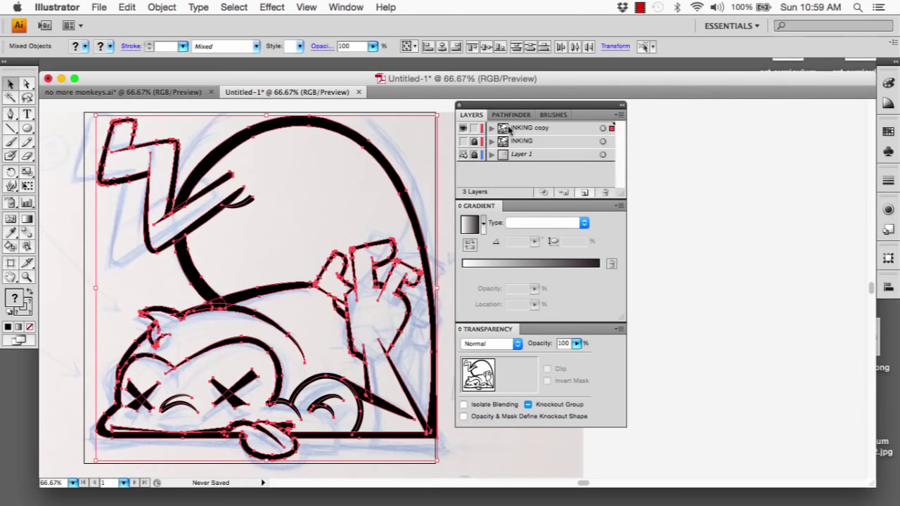
pyautogui.click(163, 8)
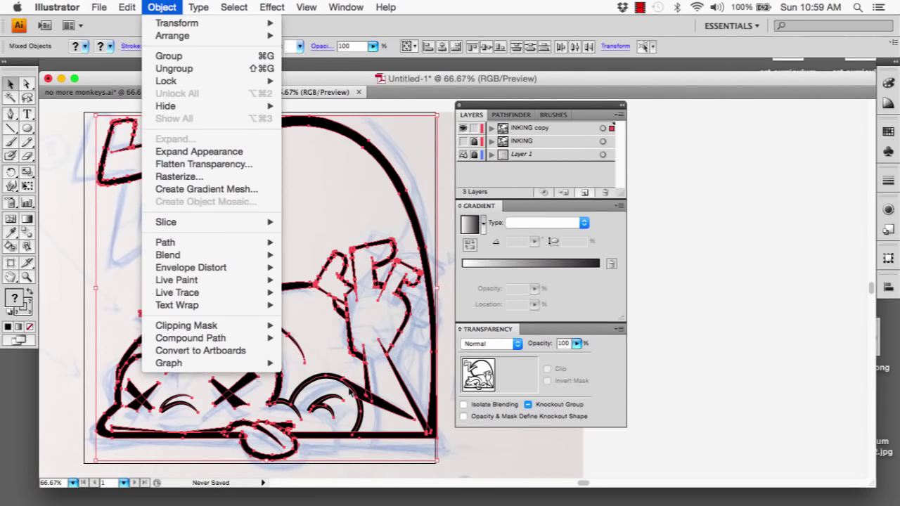
pyautogui.click(183, 151)
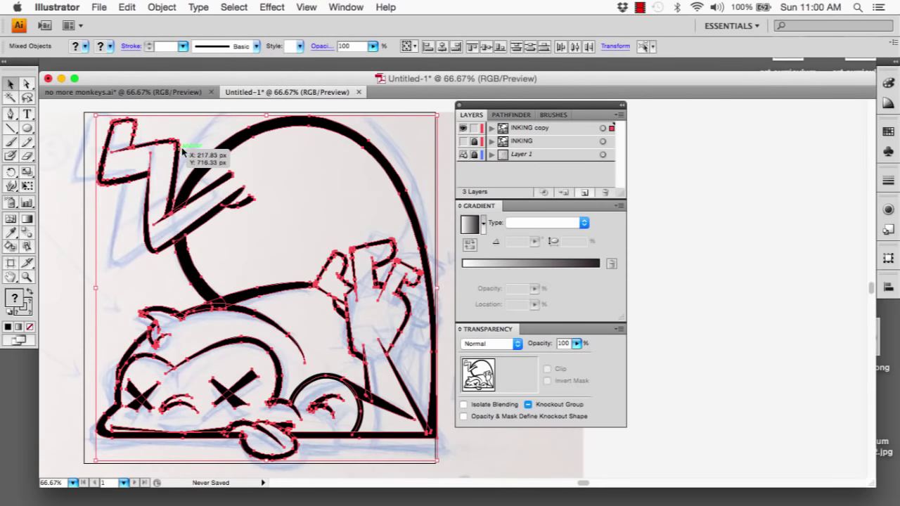
pyautogui.click(157, 10)
pyautogui.click(174, 141)
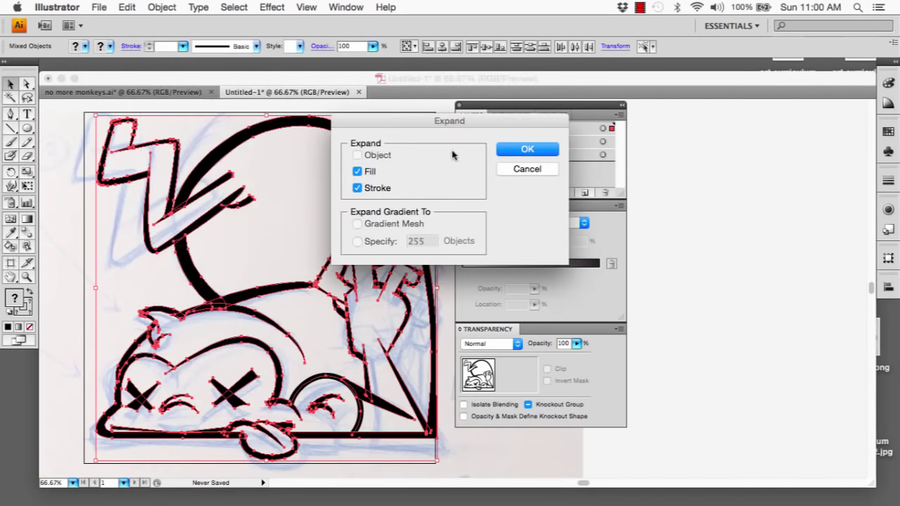
pyautogui.click(502, 154)
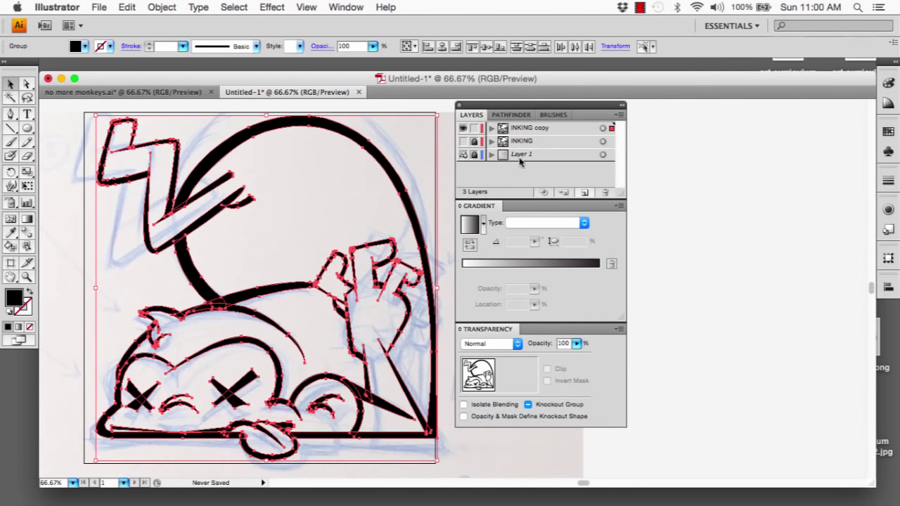
# Step: Unite the expanded line art into a single shape with Pathfinder
pyautogui.click(511, 115)
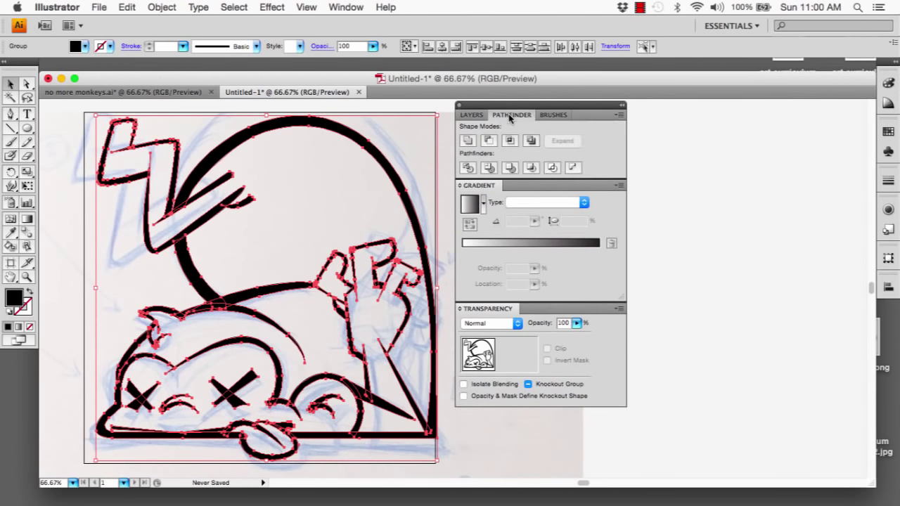
pyautogui.click(468, 141)
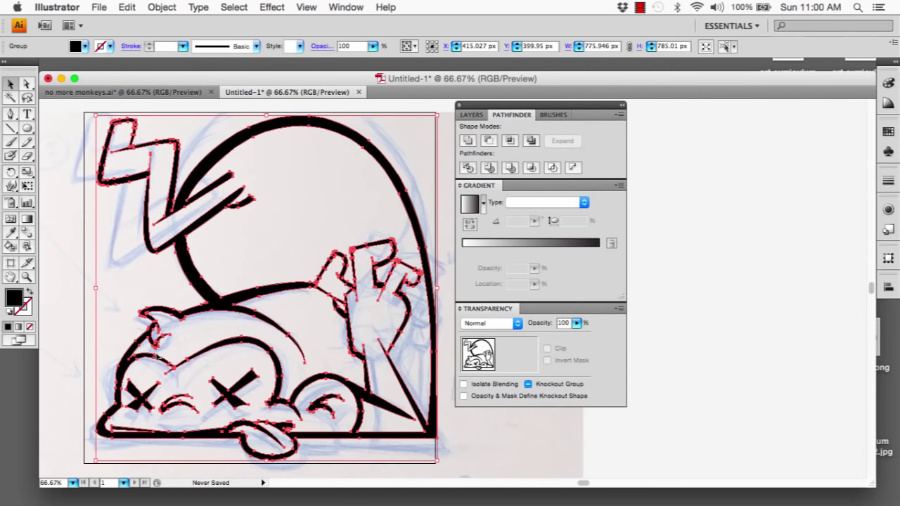
pyautogui.click(63, 221)
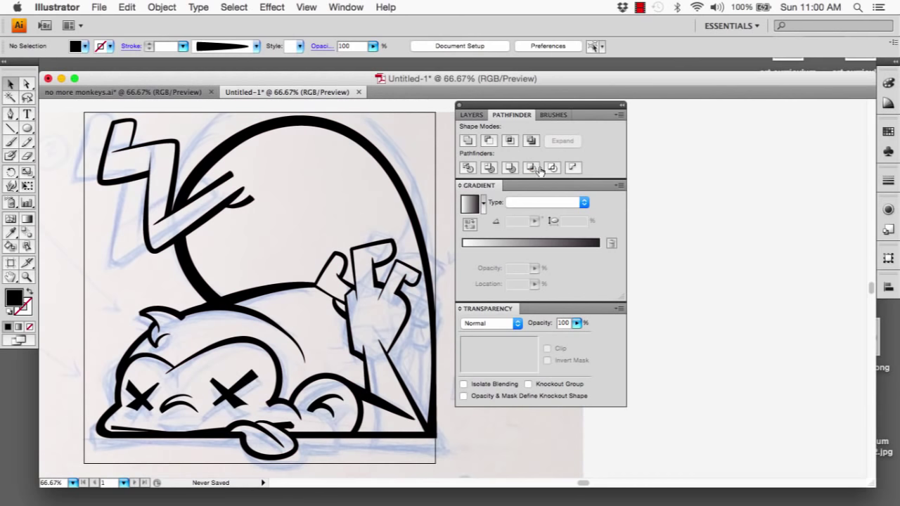
# Step: Make the INKING copy artwork into a Live Paint group
pyautogui.click(471, 115)
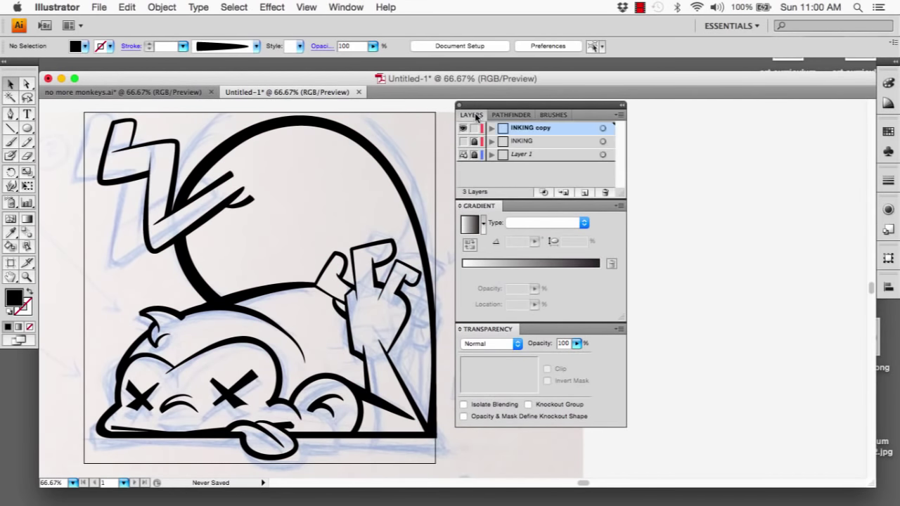
pyautogui.click(602, 129)
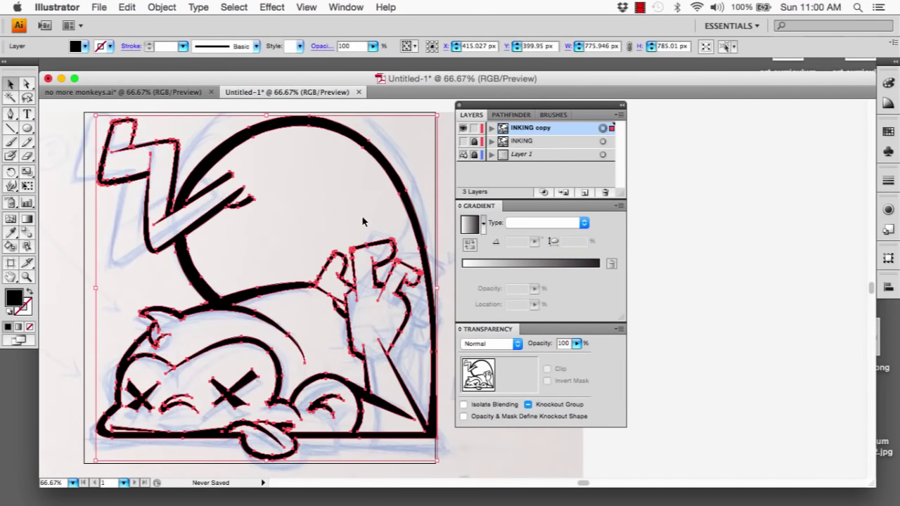
pyautogui.click(164, 8)
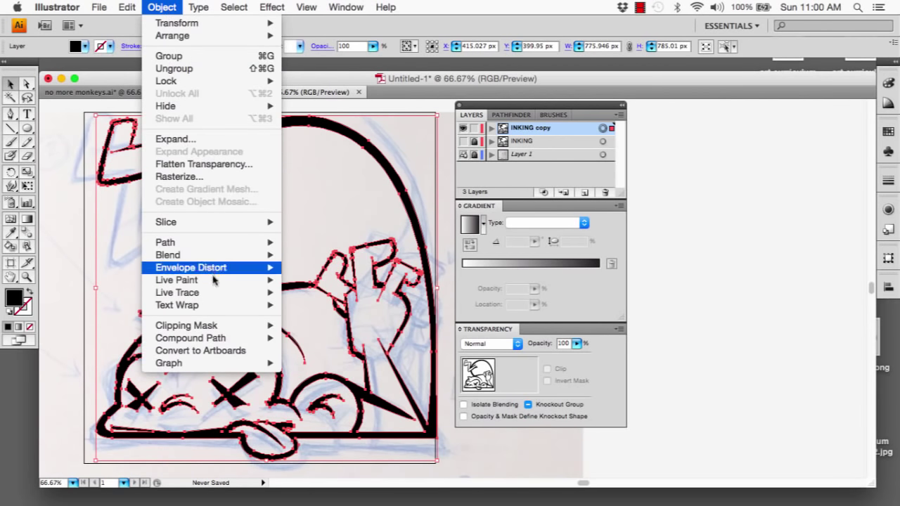
pyautogui.moveTo(212, 279)
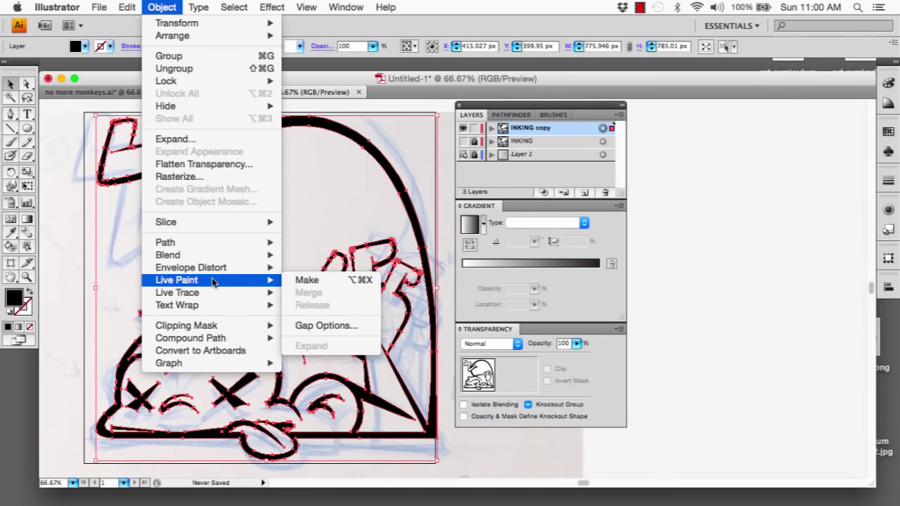
pyautogui.click(309, 280)
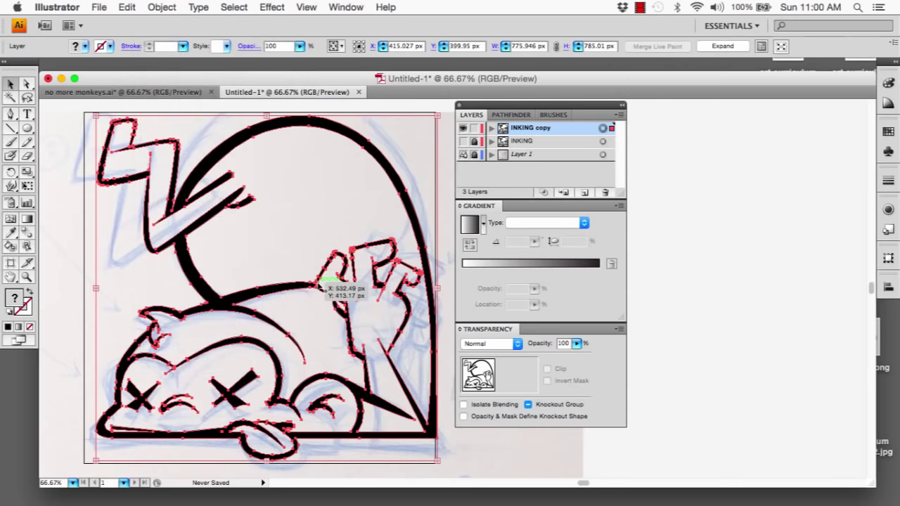
# Step: Paint the head, body, hand and finger regions purple with the Live Paint Bucket
pyautogui.click(12, 247)
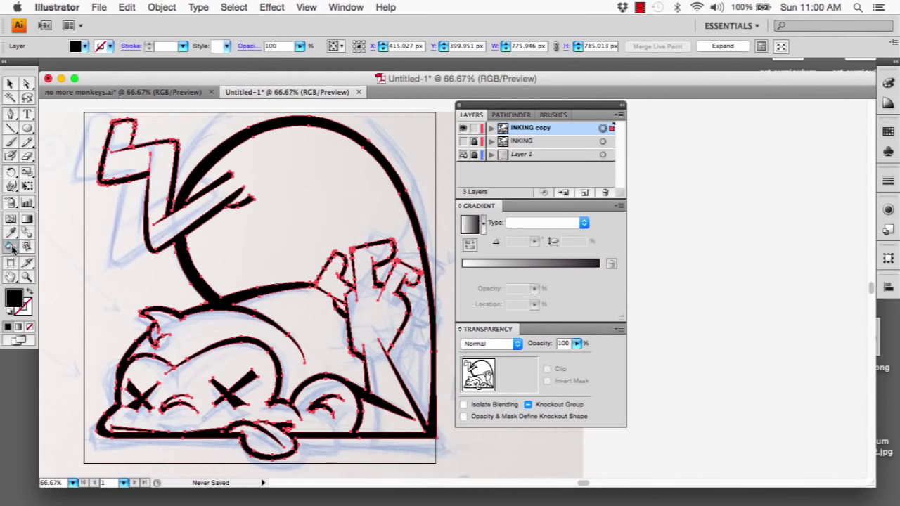
pyautogui.click(84, 46)
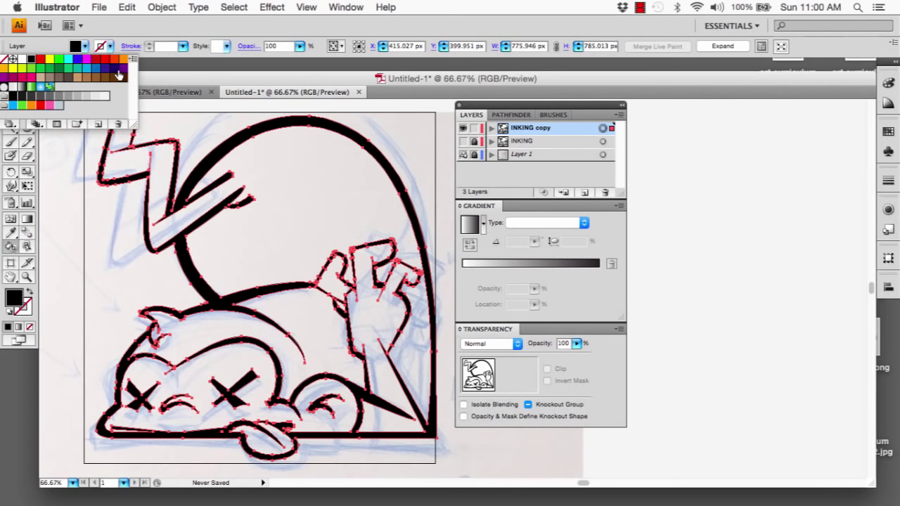
pyautogui.click(122, 69)
pyautogui.click(267, 196)
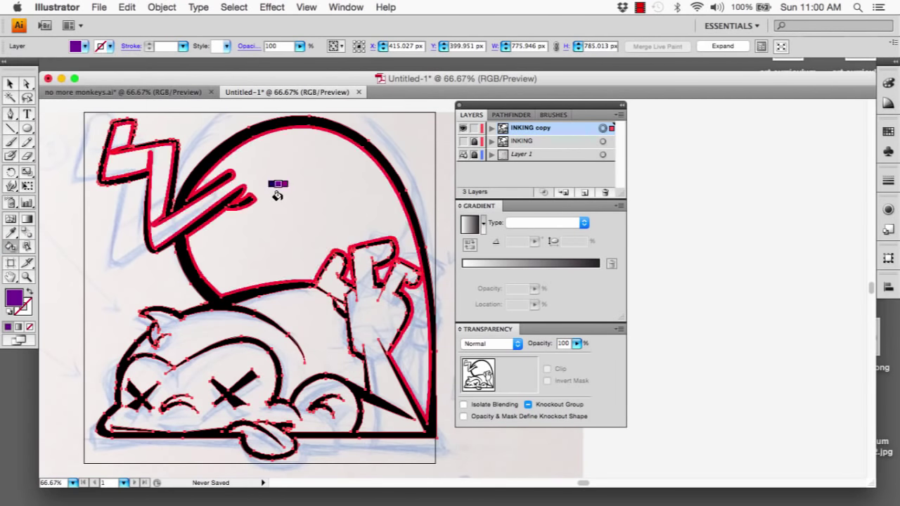
pyautogui.click(273, 190)
pyautogui.click(295, 305)
pyautogui.click(351, 309)
pyautogui.click(370, 312)
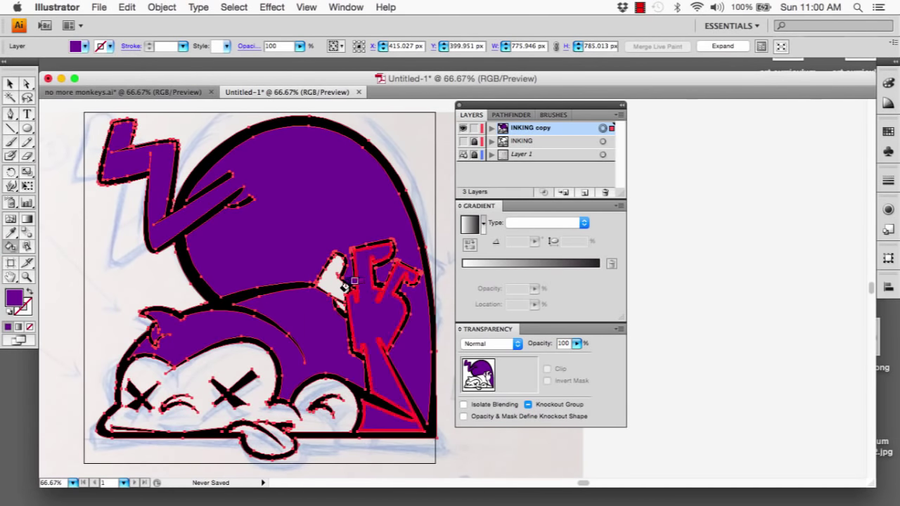
pyautogui.click(334, 279)
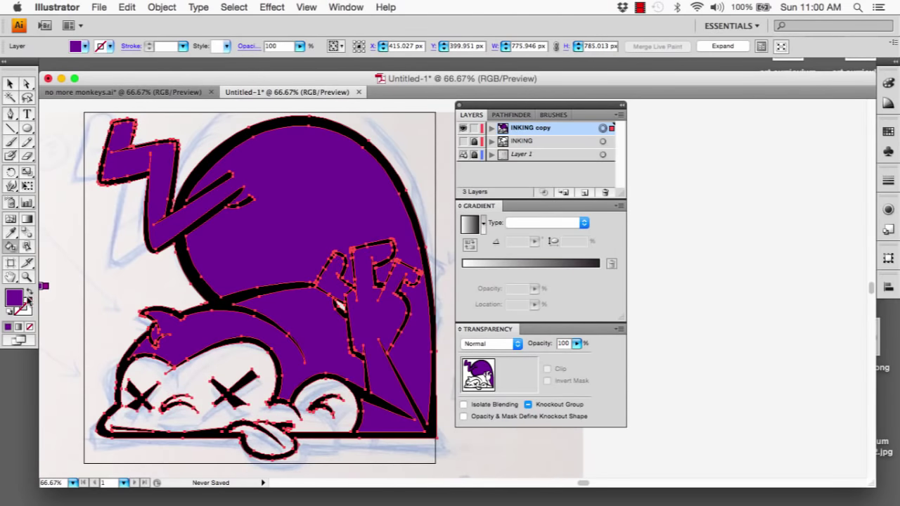
# Step: Fill the tongue pink and the monkey's face tan
pyautogui.click(85, 46)
pyautogui.click(50, 105)
pyautogui.click(262, 432)
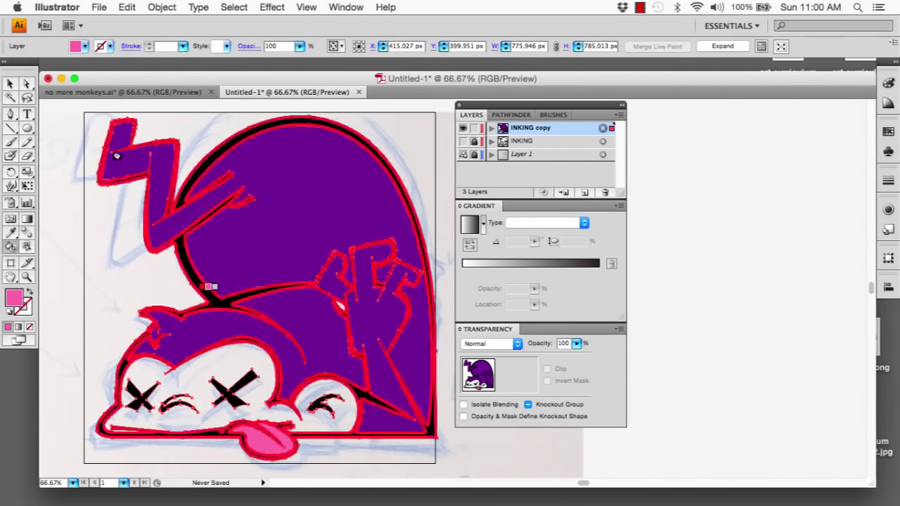
pyautogui.click(76, 47)
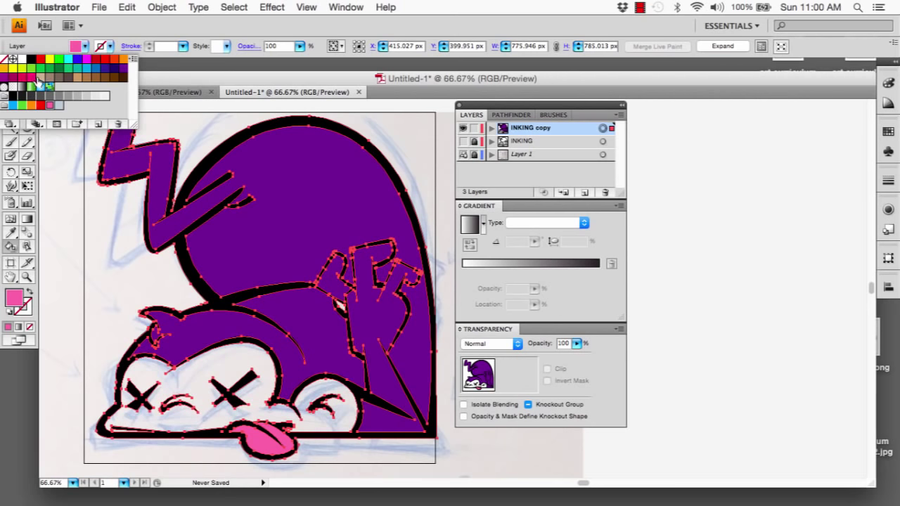
pyautogui.click(40, 79)
pyautogui.click(190, 381)
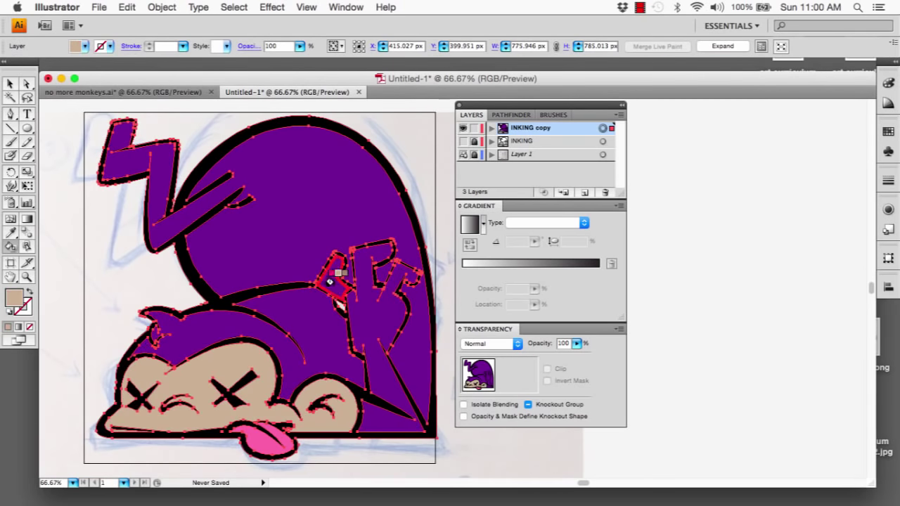
# Step: Reset the fill to purple, deselect with the Selection tool, and adjust the small finger outline
pyautogui.click(85, 47)
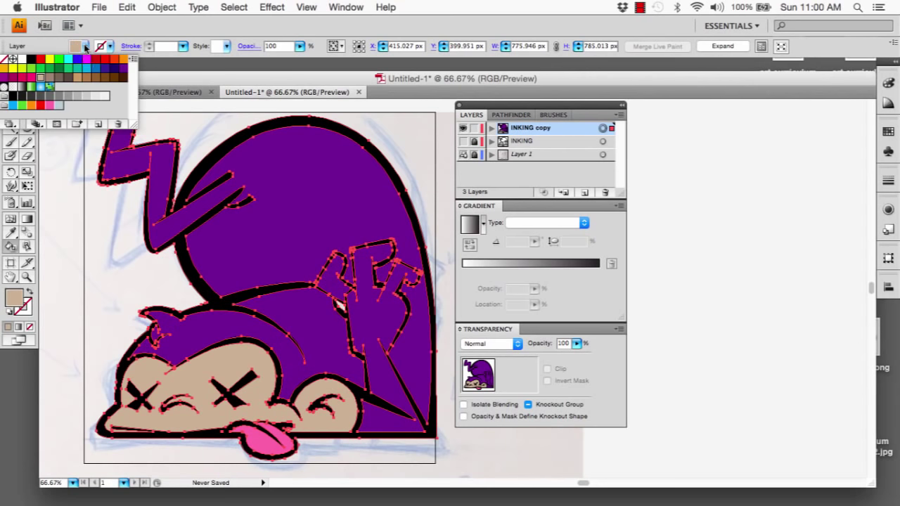
pyautogui.click(122, 69)
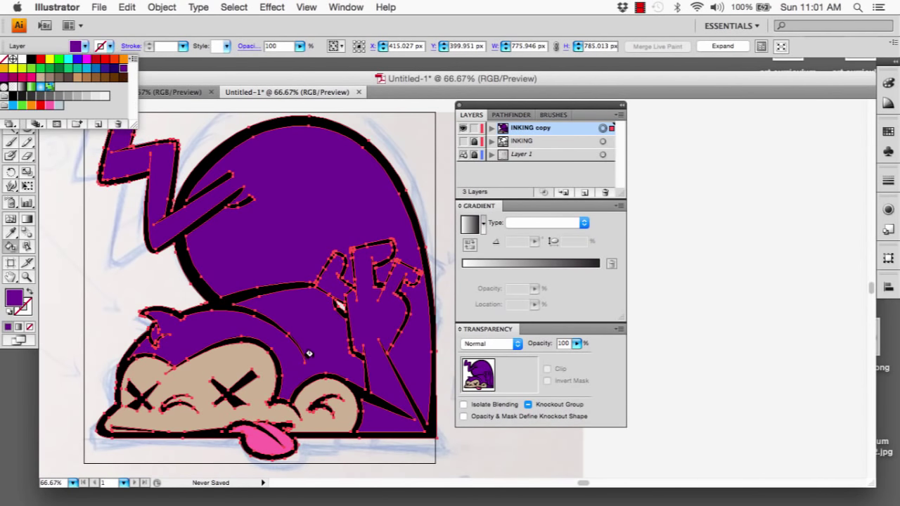
pyautogui.click(338, 301)
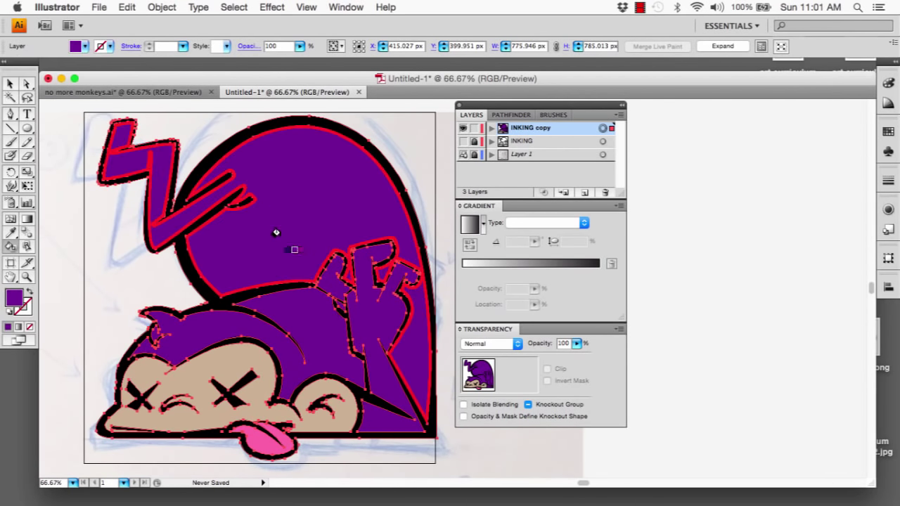
pyautogui.click(7, 82)
pyautogui.click(90, 144)
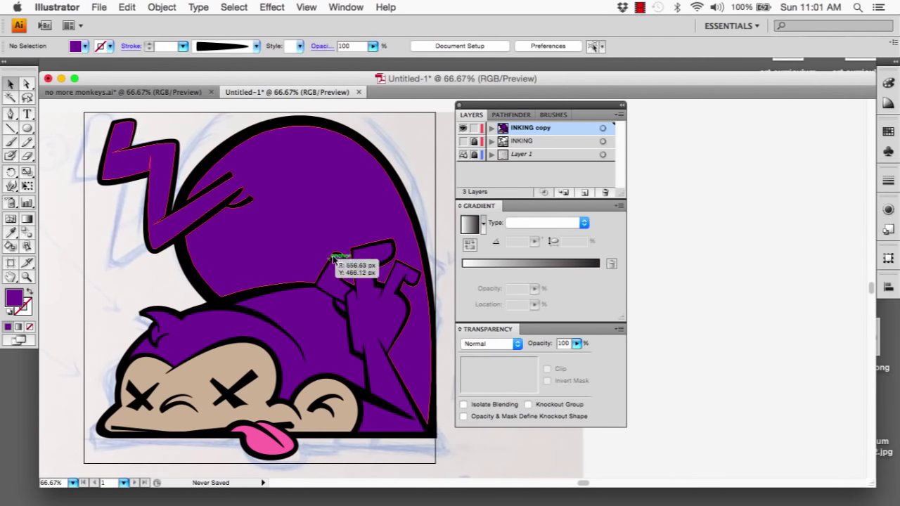
pyautogui.moveTo(344, 260); pyautogui.dragTo(341, 261)
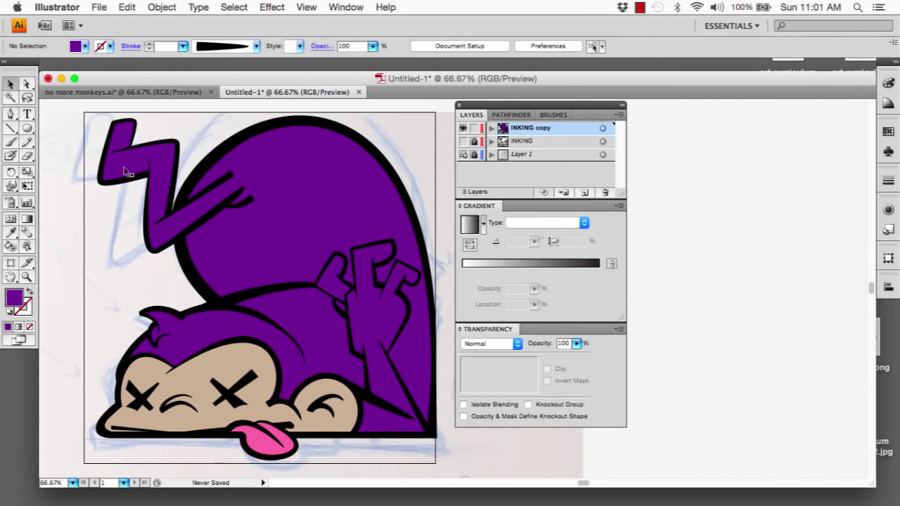
# Step: Expand the live-painted INKING copy artwork, including object, fill and stroke
pyautogui.click(161, 7)
pyautogui.moveTo(199, 7)
pyautogui.click(598, 134)
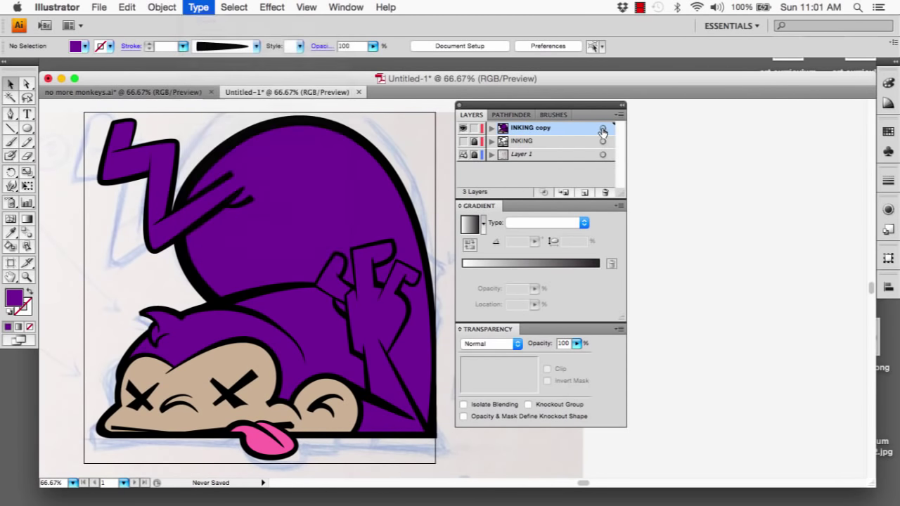
pyautogui.click(602, 129)
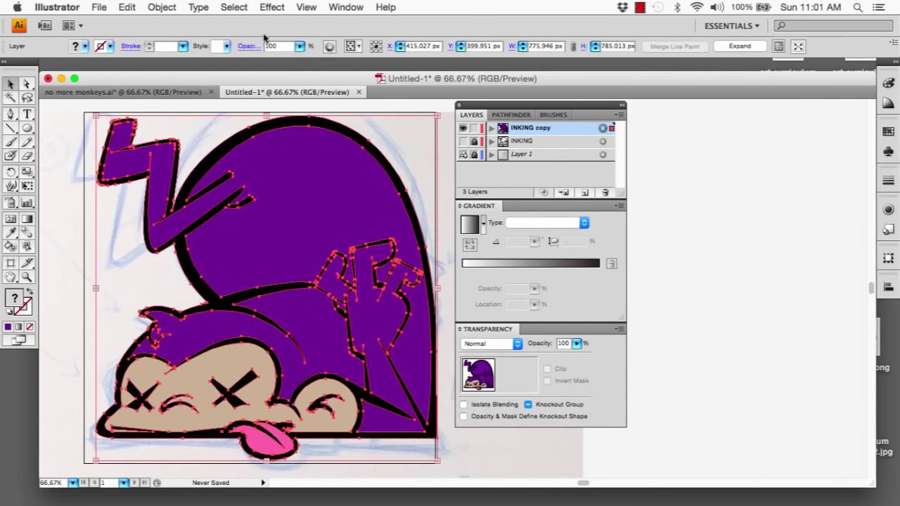
pyautogui.click(163, 7)
pyautogui.click(200, 140)
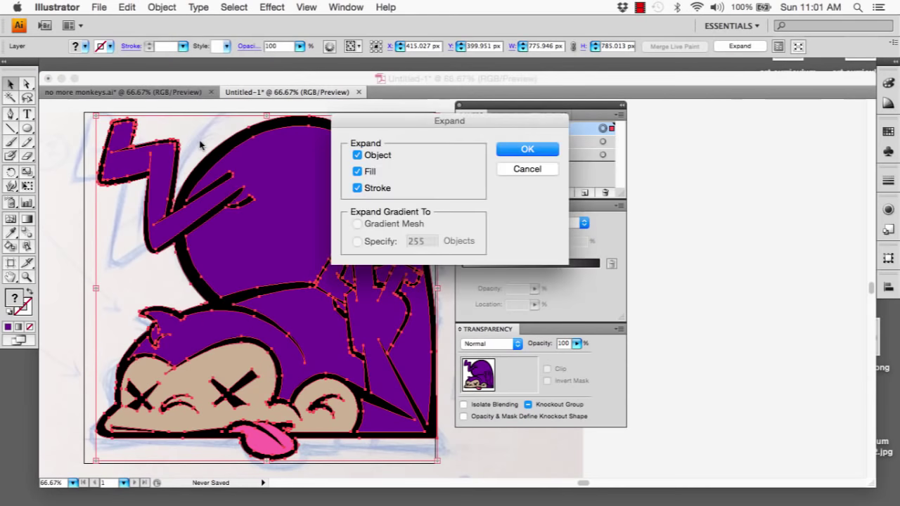
pyautogui.click(501, 151)
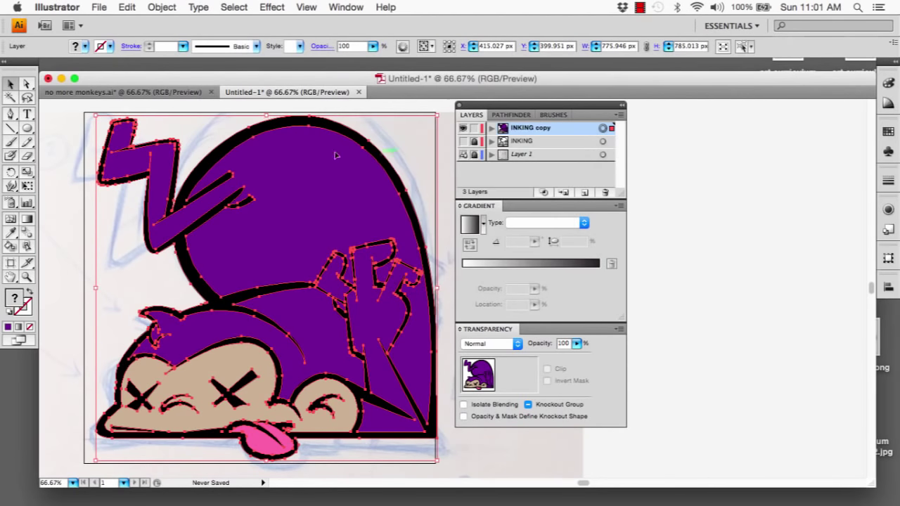
pyautogui.click(69, 150)
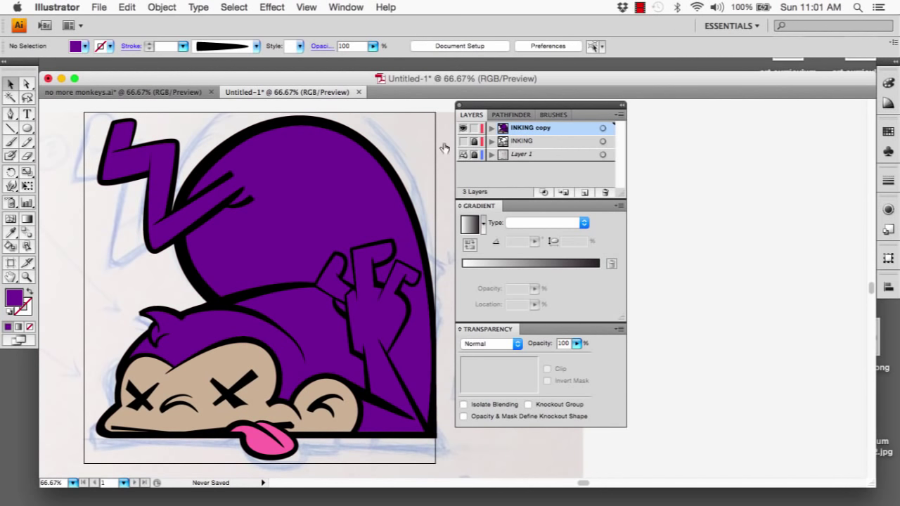
# Step: Move INKING copy below INKING, show INKING, add Layer 4, and hide INKING copy
pyautogui.moveTo(536, 132); pyautogui.dragTo(536, 151)
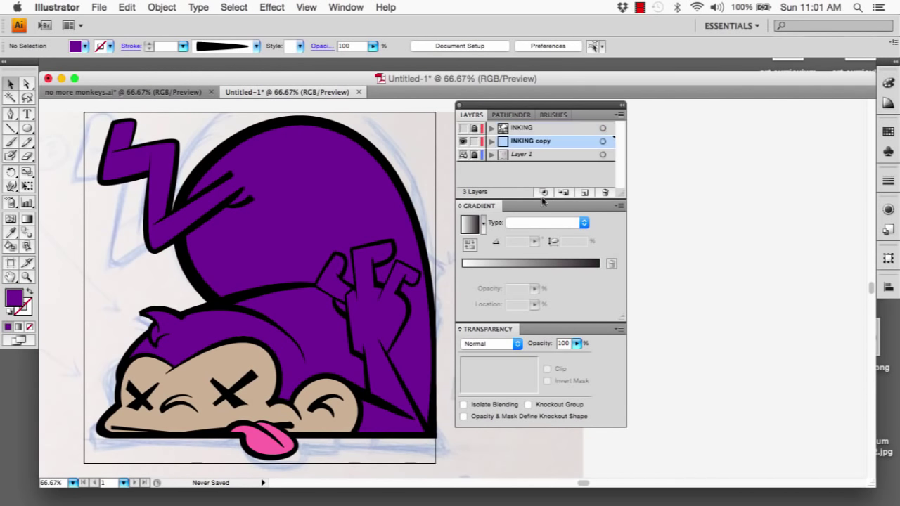
pyautogui.click(462, 128)
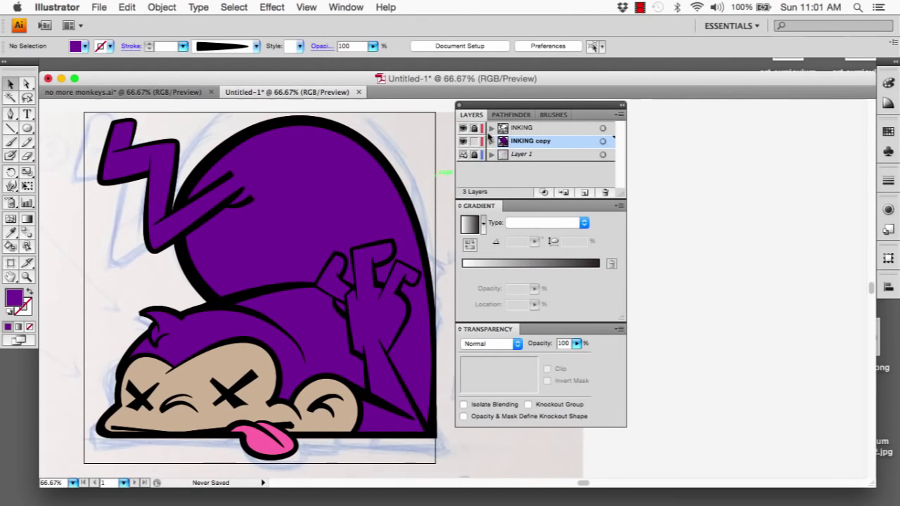
pyautogui.click(584, 193)
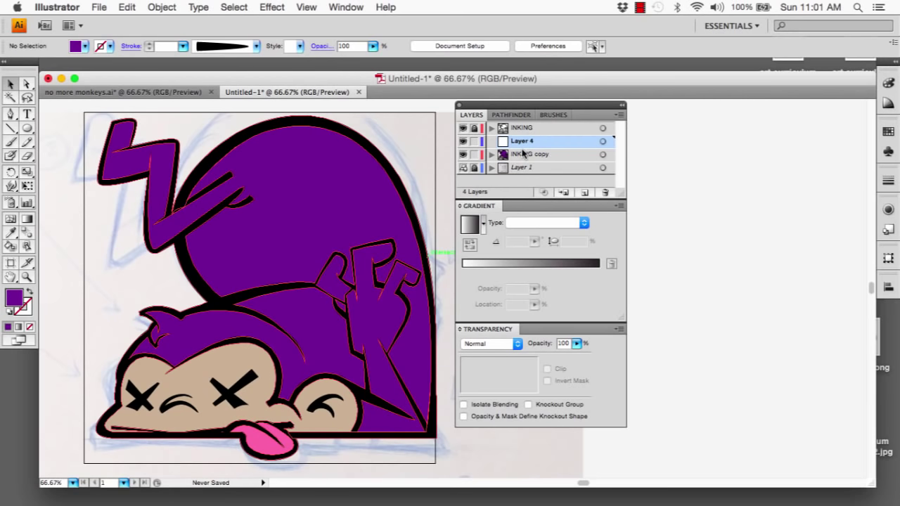
pyautogui.click(463, 154)
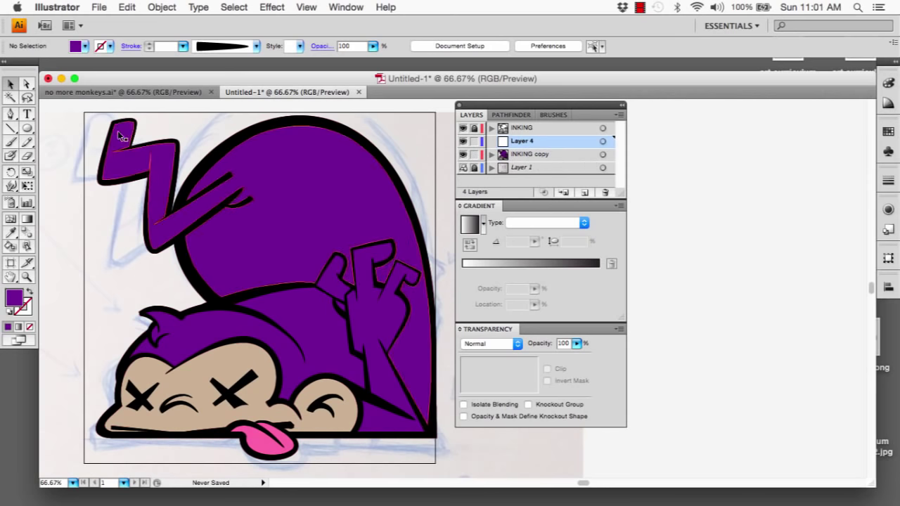
pyautogui.click(462, 153)
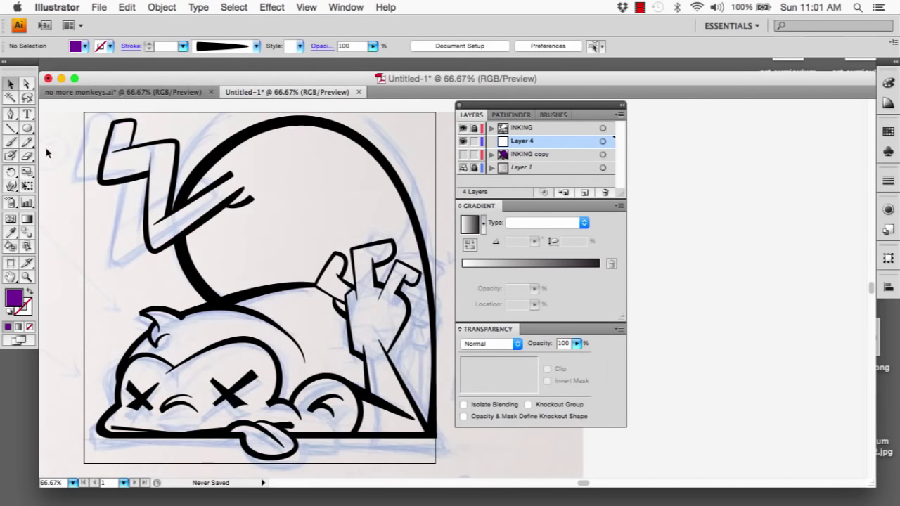
# Step: Draw an ellipse over the monkey's head and adjust its edges to fit
pyautogui.click(27, 130)
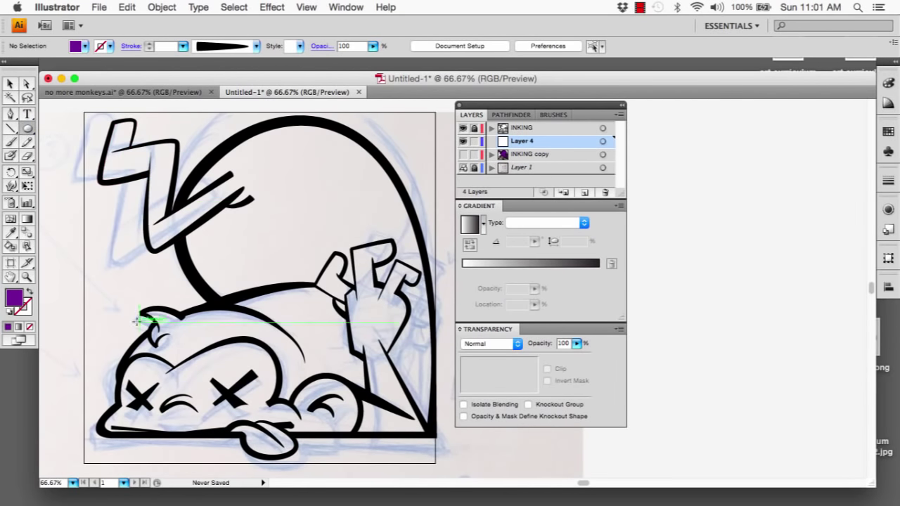
pyautogui.moveTo(113, 301); pyautogui.dragTo(306, 440)
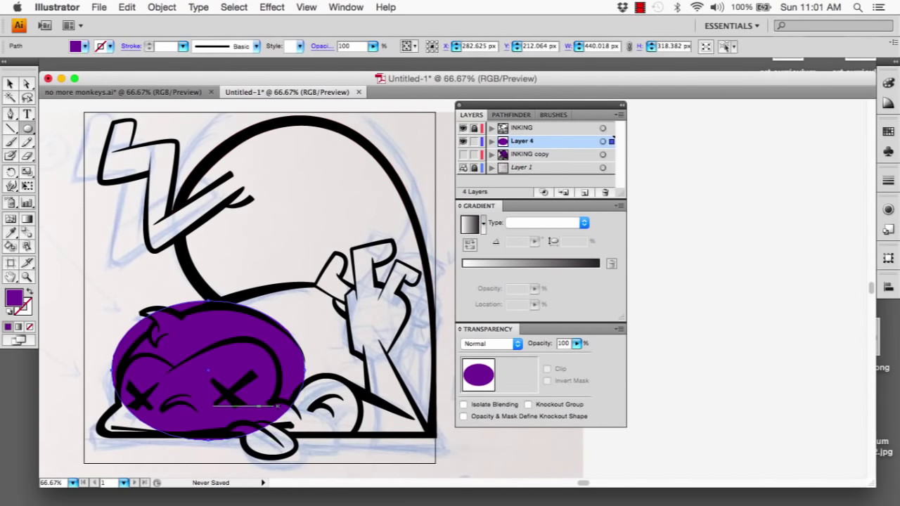
pyautogui.press('v')
pyautogui.moveTo(208, 301); pyautogui.dragTo(209, 308)
pyautogui.moveTo(112, 375); pyautogui.dragTo(123, 376)
pyautogui.moveTo(213, 307); pyautogui.dragTo(221, 308)
pyautogui.moveTo(304, 375); pyautogui.dragTo(310, 376)
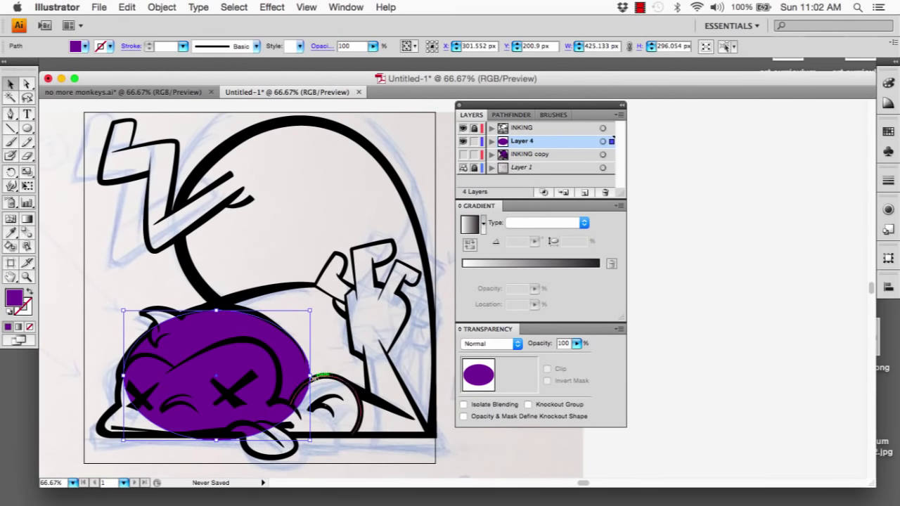
pyautogui.moveTo(216, 440); pyautogui.dragTo(215, 447)
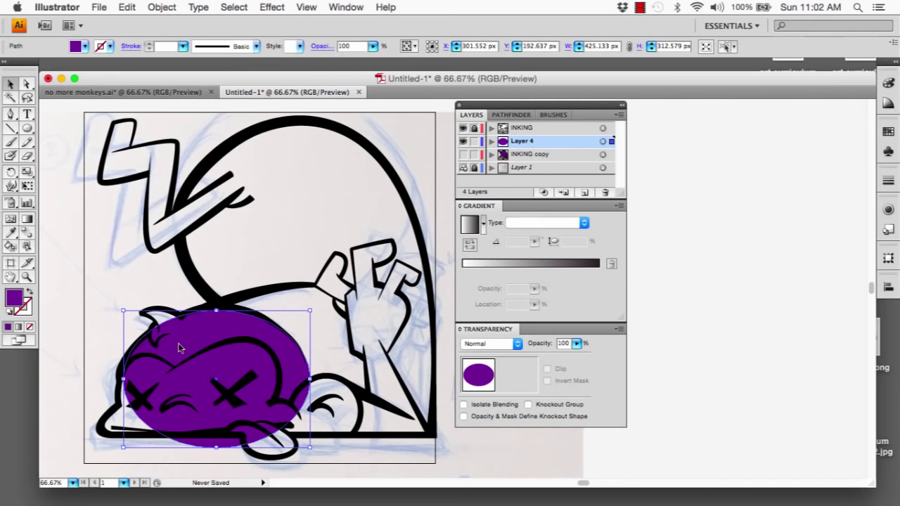
# Step: Draw a large ellipse over the lower body and widen it to the left
pyautogui.click(27, 128)
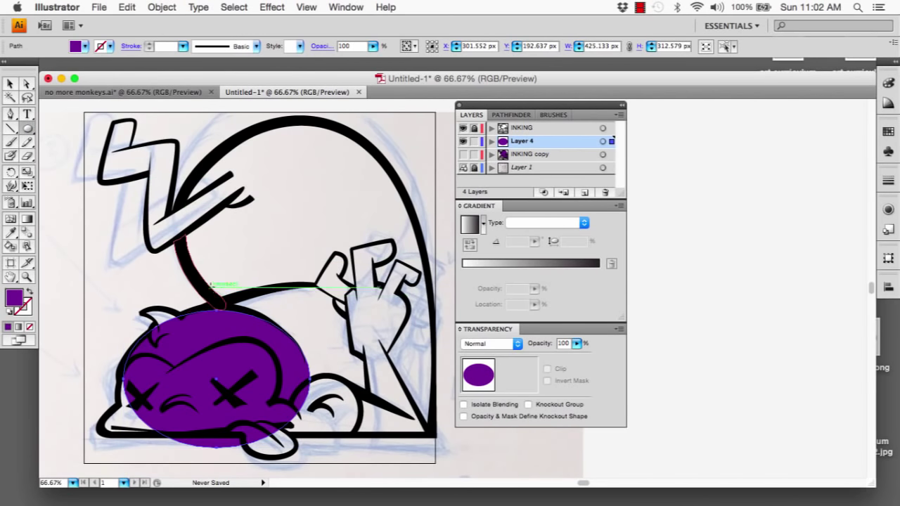
pyautogui.moveTo(209, 268); pyautogui.dragTo(451, 492)
pyautogui.scroll(2, 284, 349)
pyautogui.press('v')
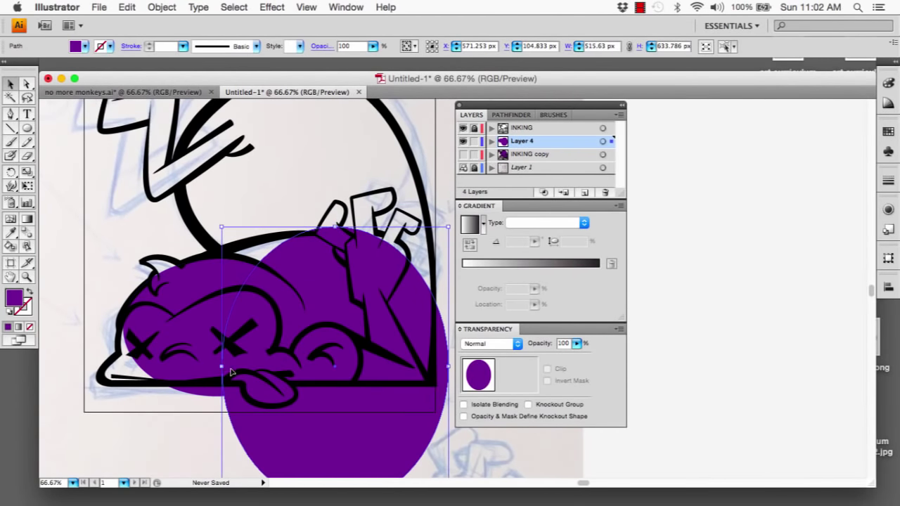
pyautogui.moveTo(222, 366); pyautogui.dragTo(154, 366)
pyautogui.moveTo(300, 225); pyautogui.dragTo(300, 230)
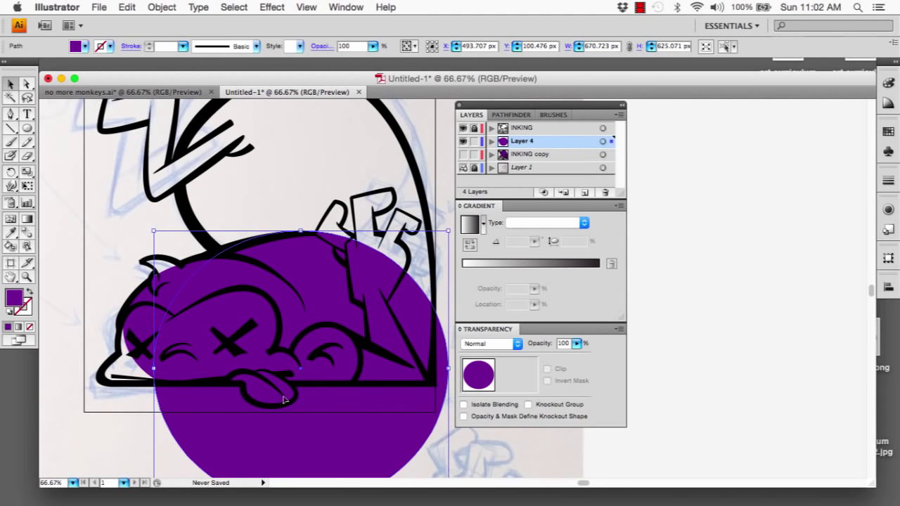
# Step: Bring the smaller head ellipse in front of the large one
pyautogui.scroll(3, 274, 360)
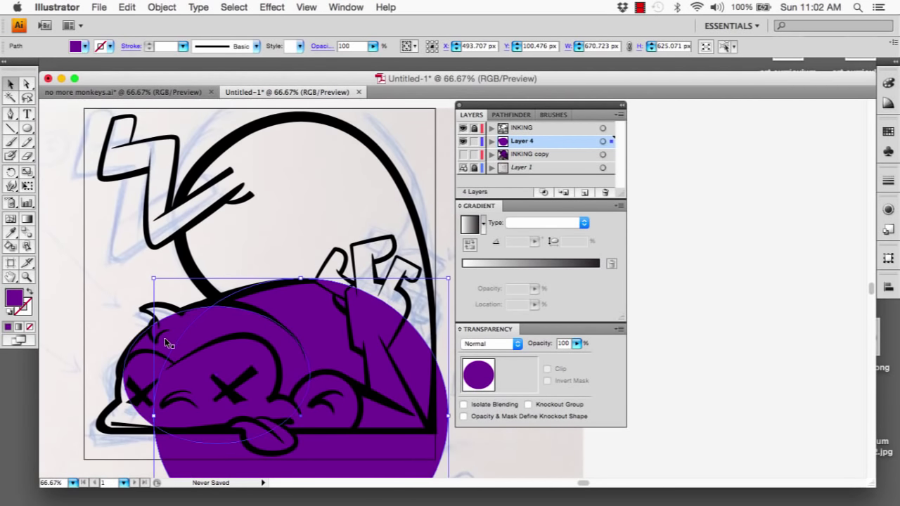
pyautogui.click(165, 343)
pyautogui.rightClick(165, 340)
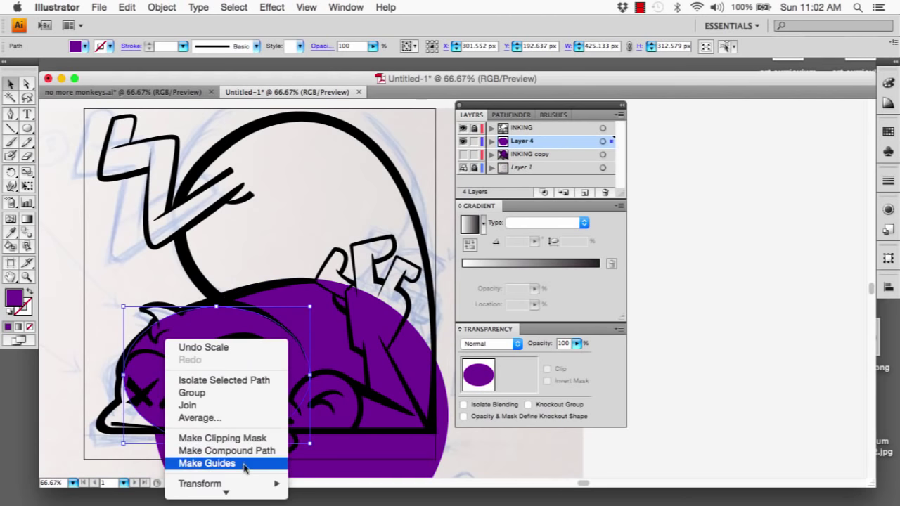
pyautogui.moveTo(244, 485)
pyautogui.scroll(-1, 224, 396)
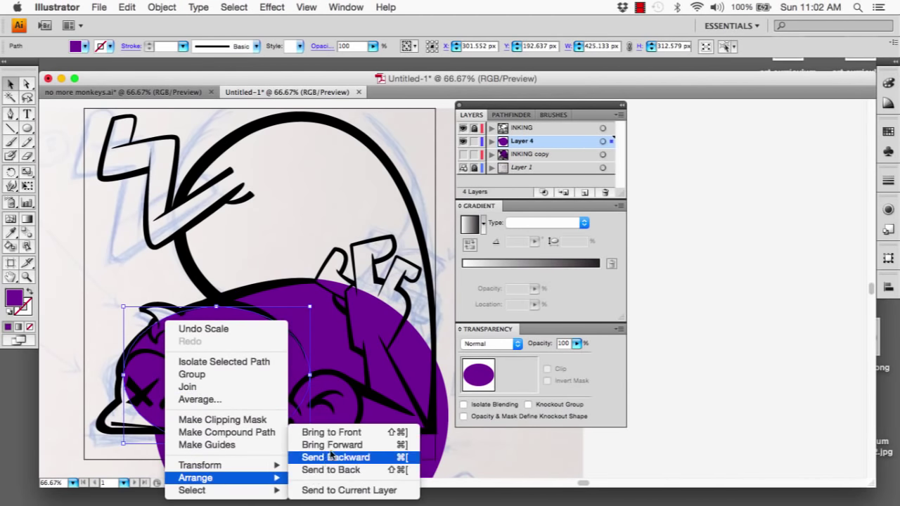
pyautogui.click(309, 428)
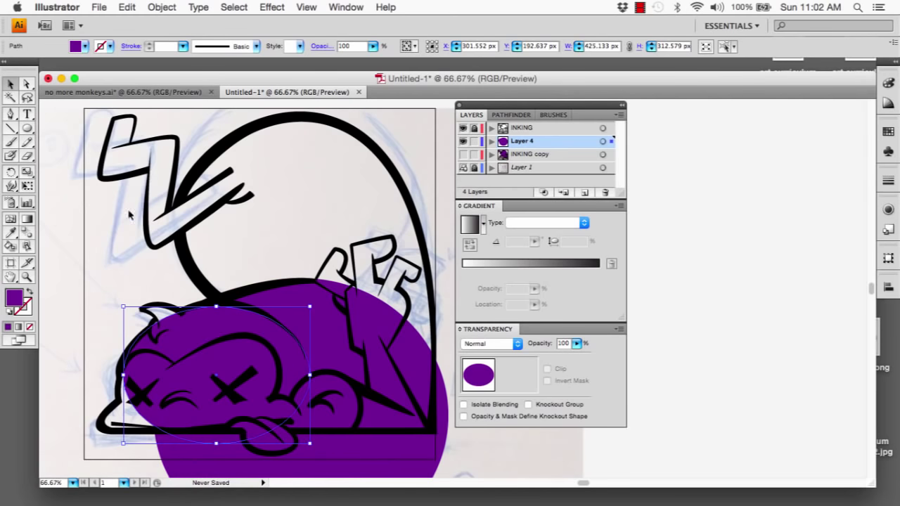
# Step: Draw a purple ellipse over the back and reshape its anchors to follow the outline
pyautogui.click(27, 128)
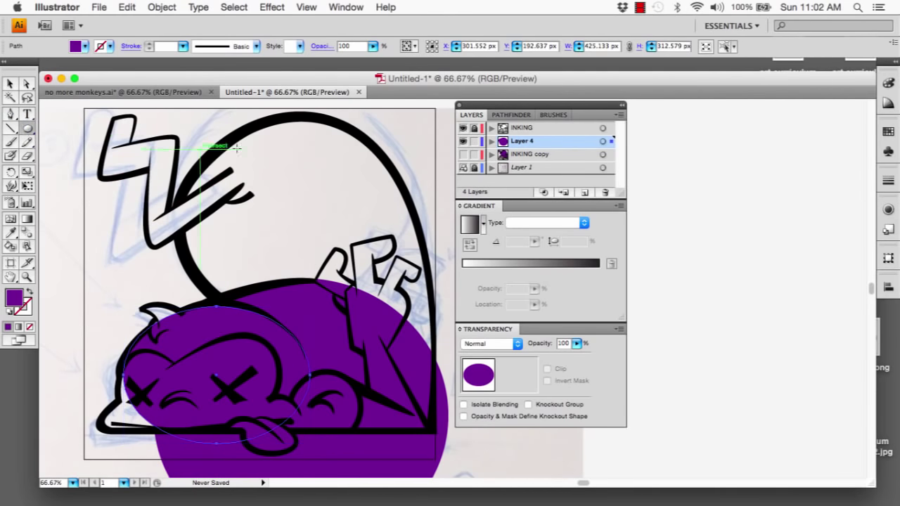
pyautogui.moveTo(177, 119); pyautogui.dragTo(430, 440)
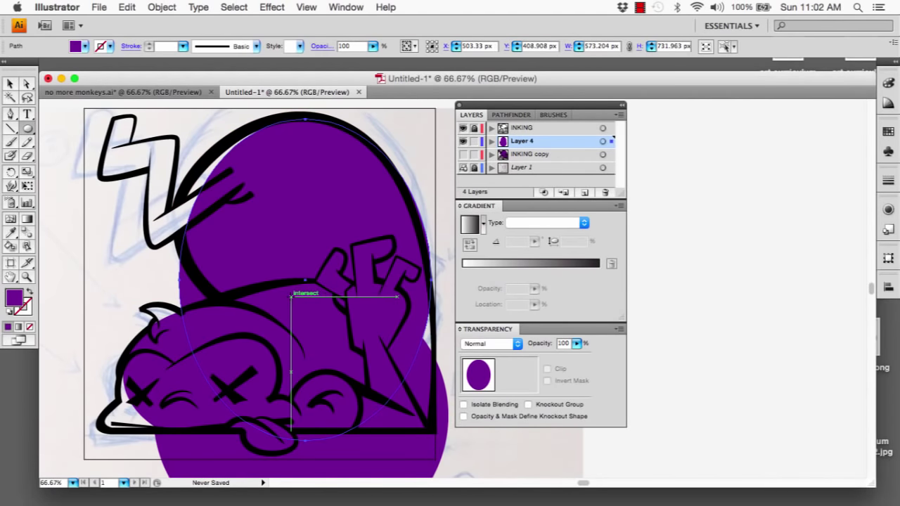
pyautogui.press('a')
pyautogui.click(181, 281)
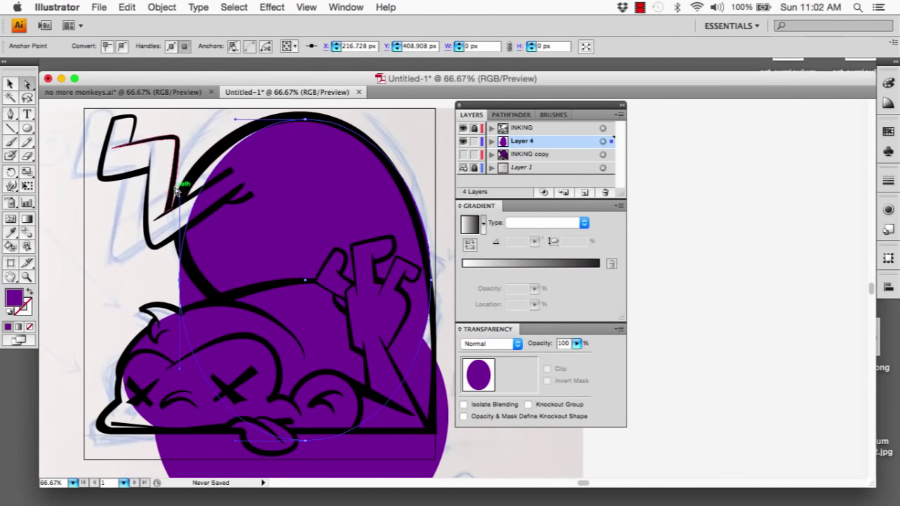
pyautogui.moveTo(180, 190)
pyautogui.mouseDown()
pyautogui.moveTo(149, 179)
pyautogui.moveTo(172, 206)
pyautogui.mouseUp()
pyautogui.moveTo(180, 281); pyautogui.dragTo(219, 296)
pyautogui.moveTo(179, 190); pyautogui.dragTo(120, 198)
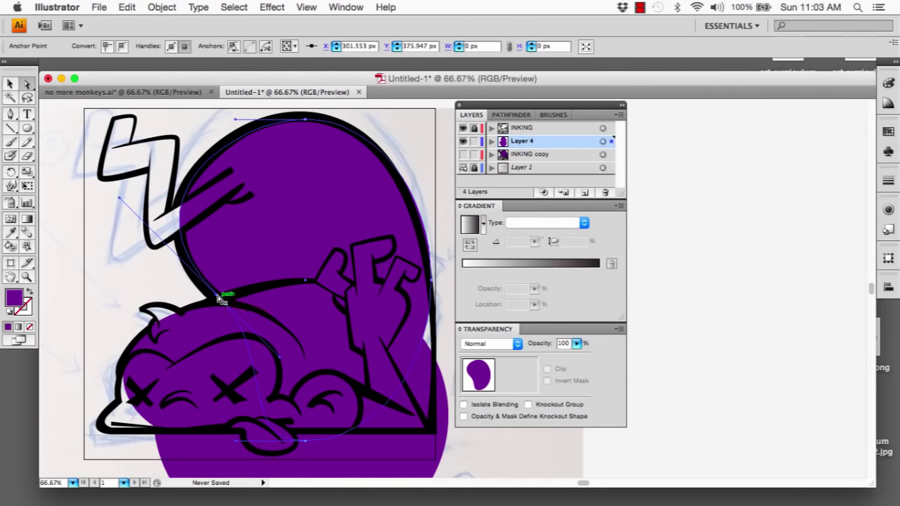
pyautogui.moveTo(218, 298); pyautogui.dragTo(213, 298)
pyautogui.moveTo(429, 283); pyautogui.dragTo(432, 420)
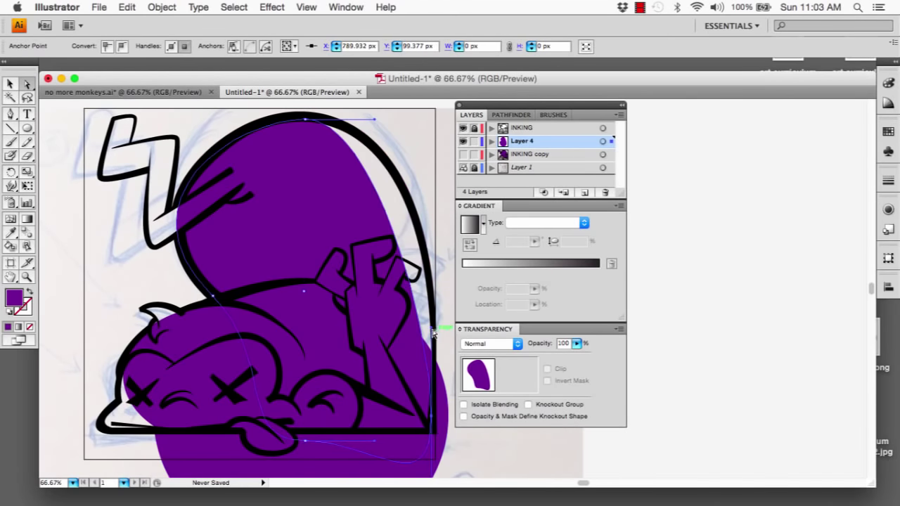
pyautogui.moveTo(433, 325); pyautogui.dragTo(447, 208)
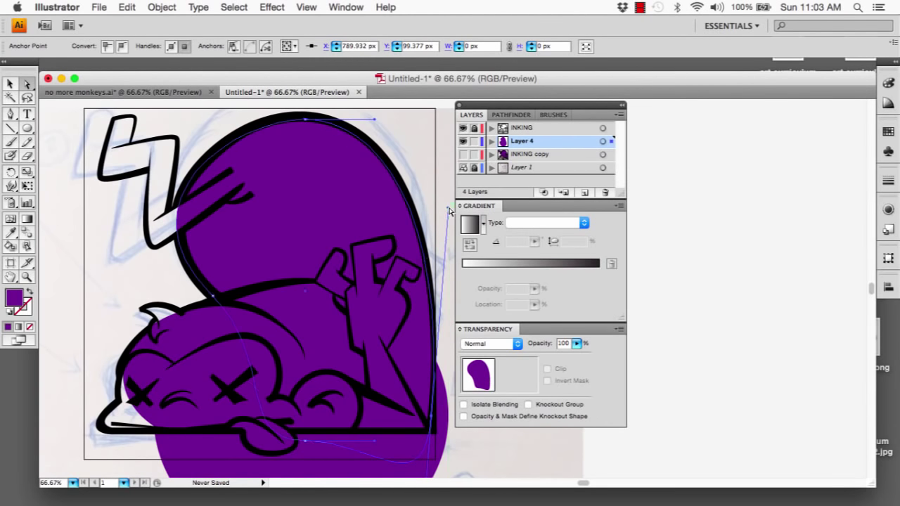
pyautogui.click(26, 84)
# Step: Send the large purple shape to the back, behind the ink lines
pyautogui.rightClick(281, 218)
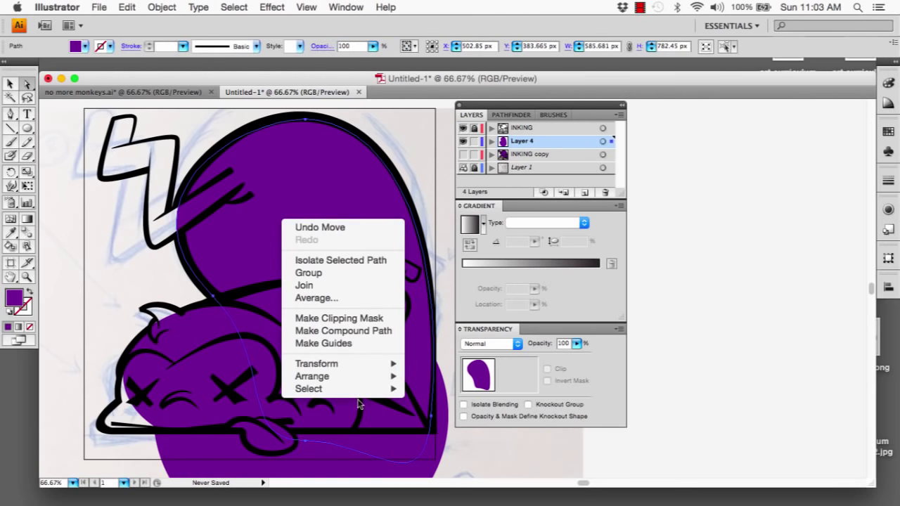
pyautogui.moveTo(356, 381)
pyautogui.click(449, 414)
pyautogui.click(155, 274)
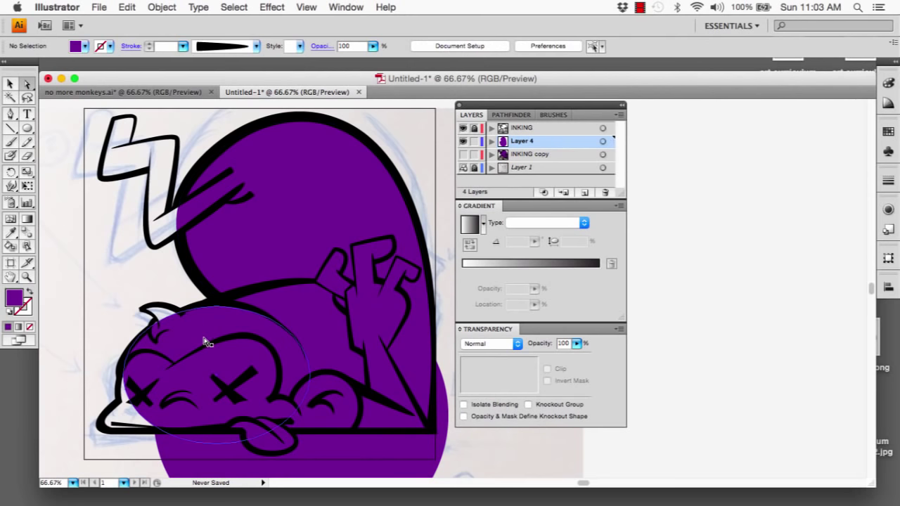
# Step: Add an anchor to the head fill and pull it up into the ear tuft
pyautogui.click(202, 338)
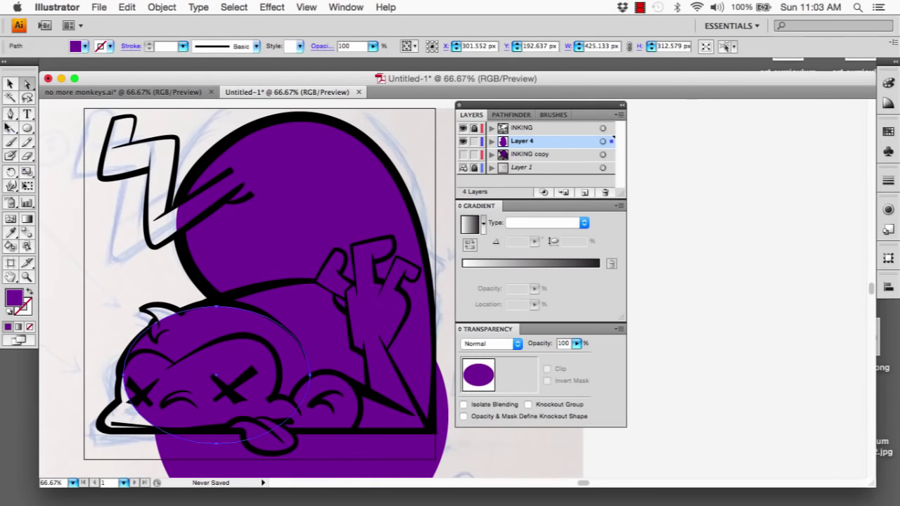
pyautogui.moveTo(10, 114); pyautogui.dragTo(65, 130)
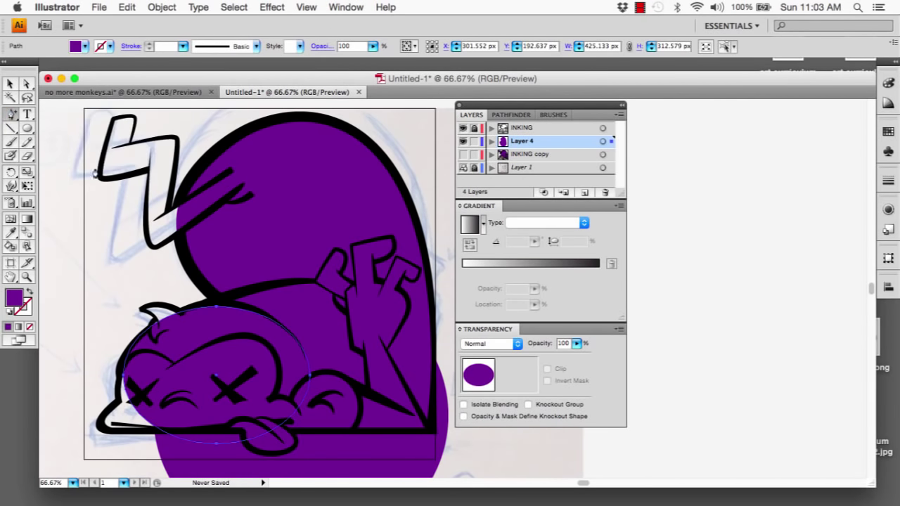
pyautogui.click(166, 325)
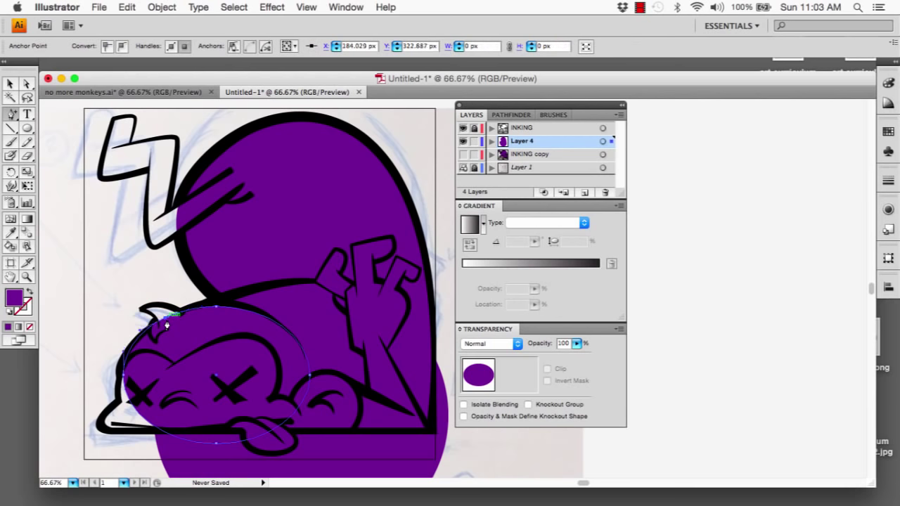
pyautogui.press('a')
pyautogui.moveTo(179, 316); pyautogui.dragTo(144, 307)
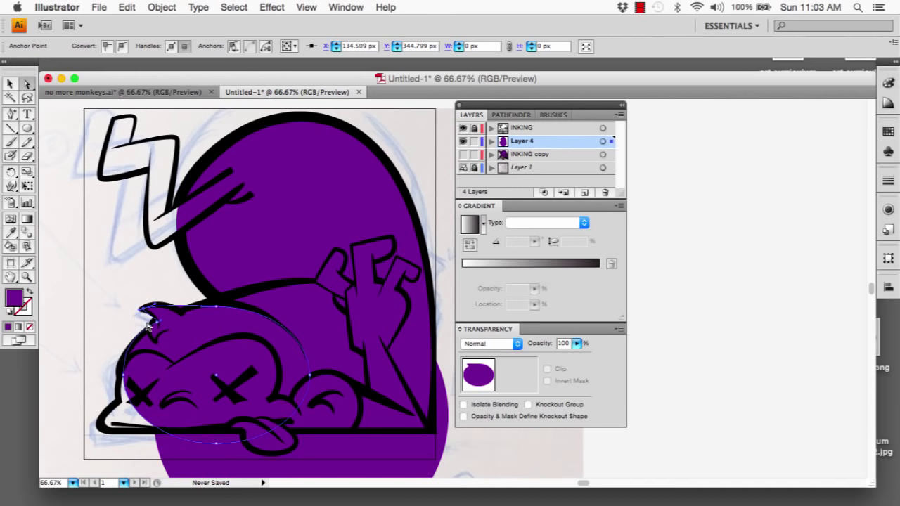
pyautogui.click(159, 321)
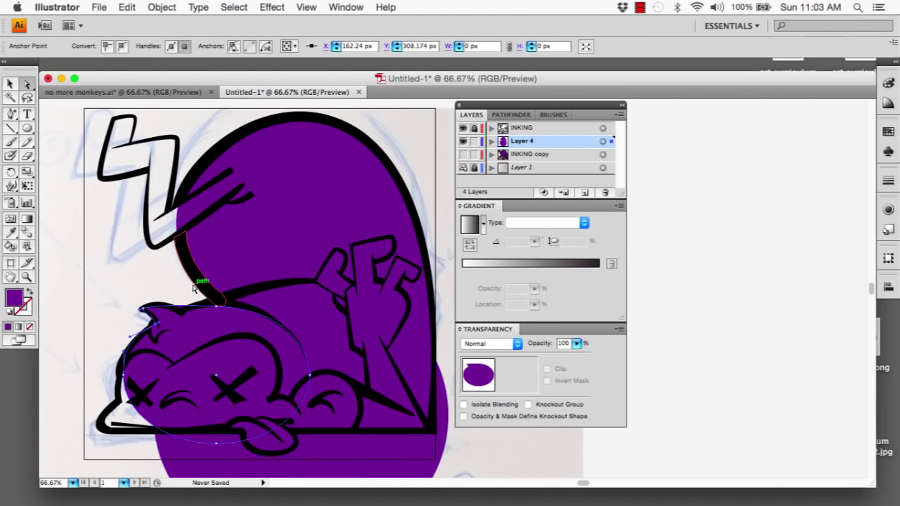
pyautogui.click(169, 288)
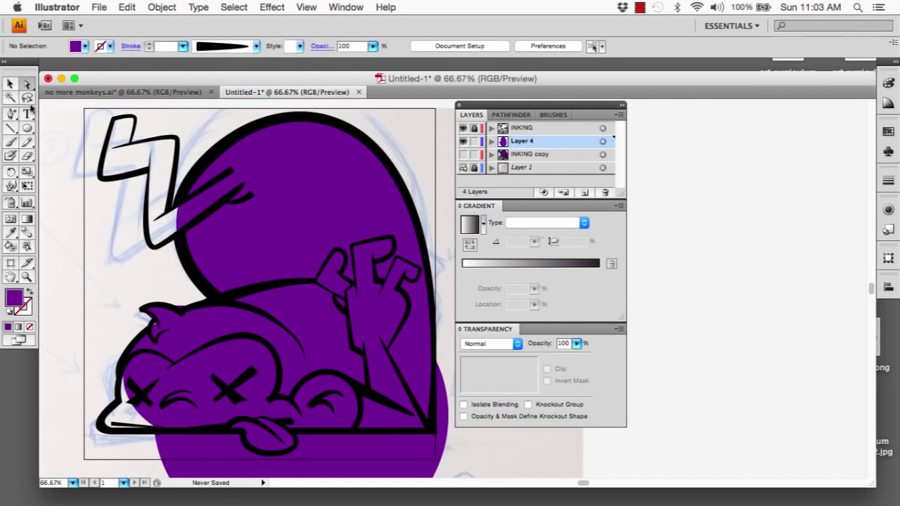
pyautogui.moveTo(17, 116); pyautogui.dragTo(56, 114)
# Step: Trace the zigzag bolt's corners with the Pen tool as a closed purple path
pyautogui.click(115, 124)
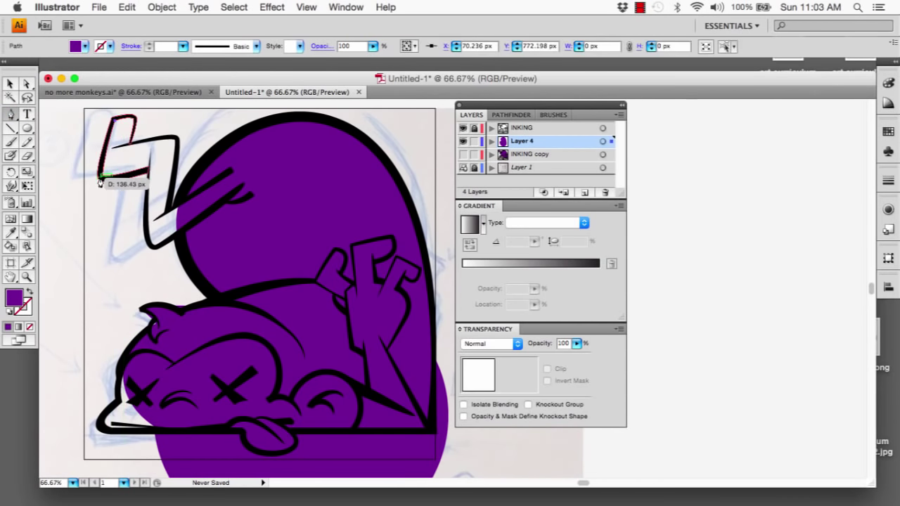
pyautogui.click(134, 179)
pyautogui.click(149, 169)
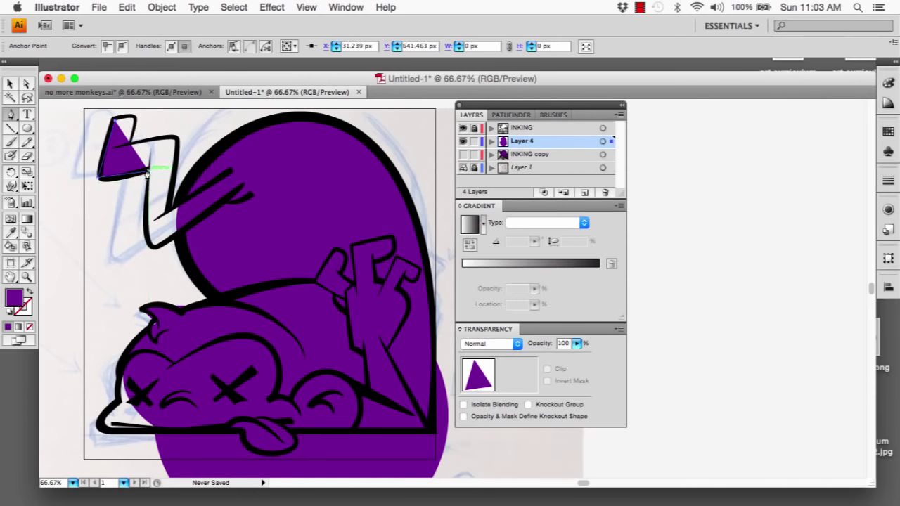
pyautogui.click(149, 246)
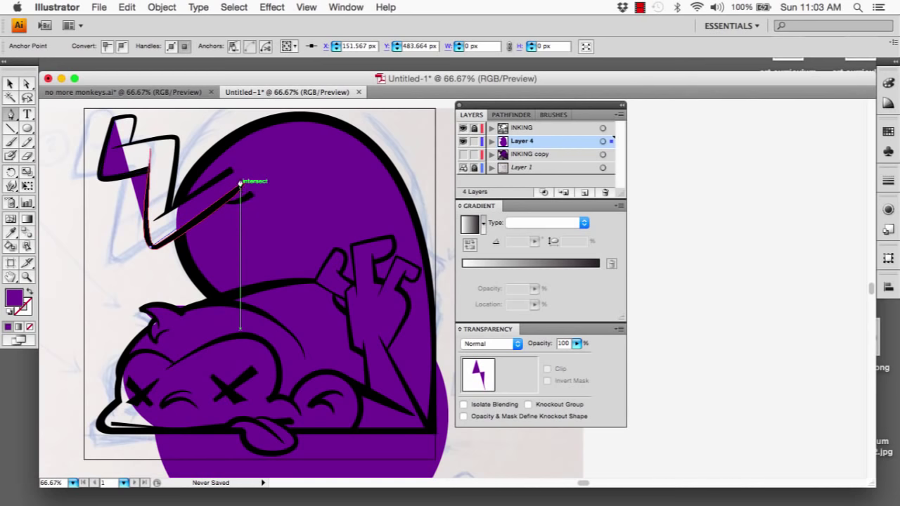
pyautogui.click(240, 186)
pyautogui.click(230, 173)
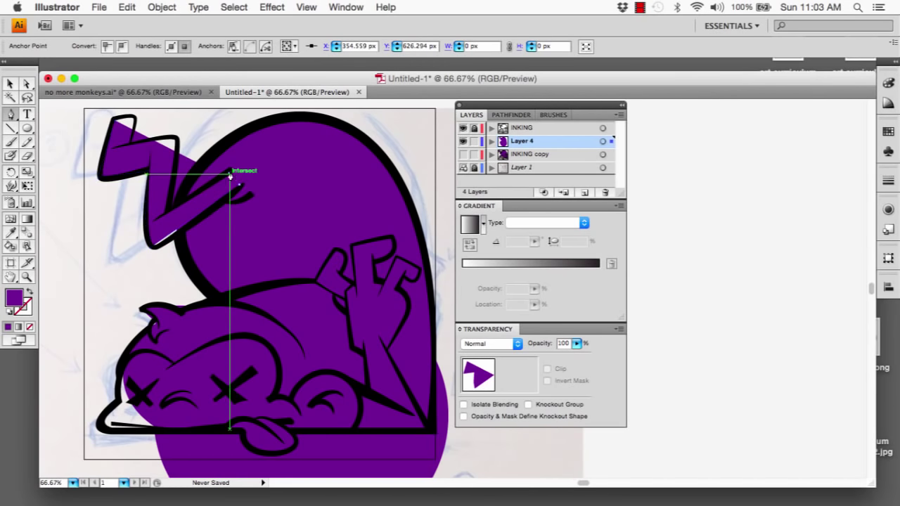
pyautogui.click(166, 207)
pyautogui.click(172, 139)
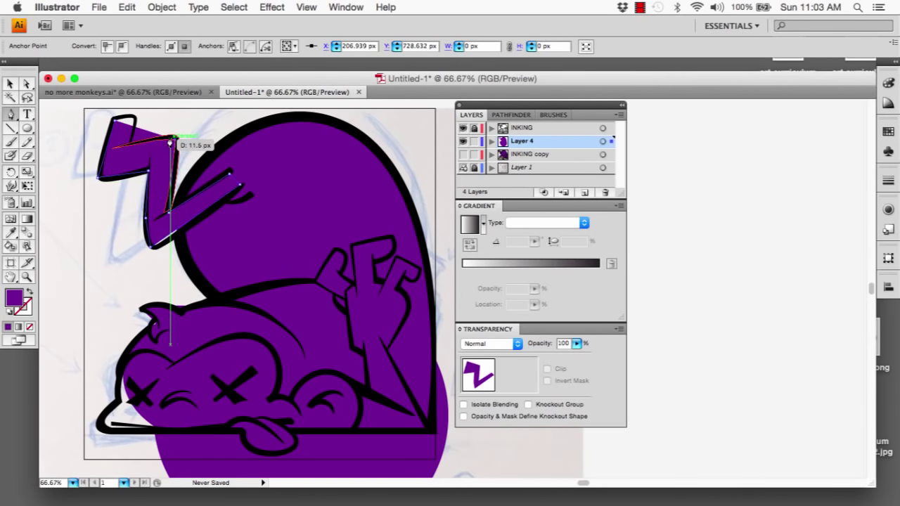
pyautogui.click(131, 143)
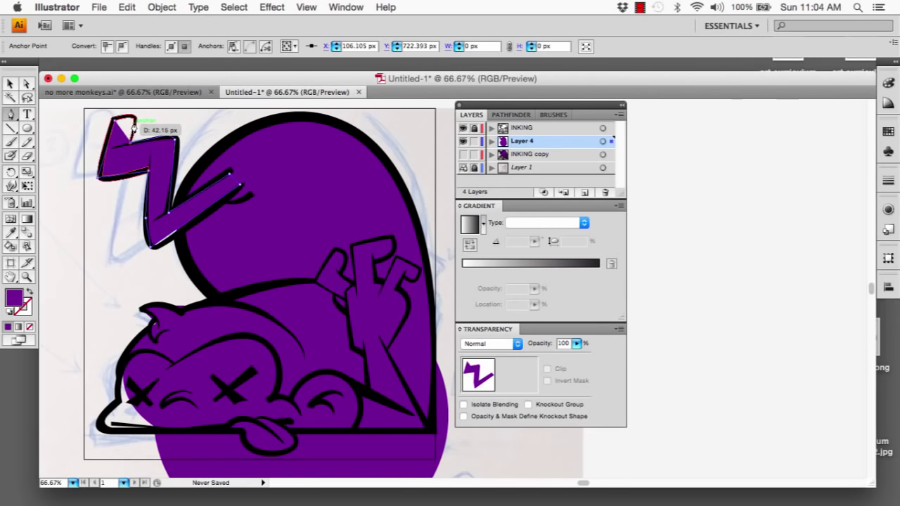
pyautogui.click(134, 125)
pyautogui.moveTo(132, 121); pyautogui.dragTo(117, 129)
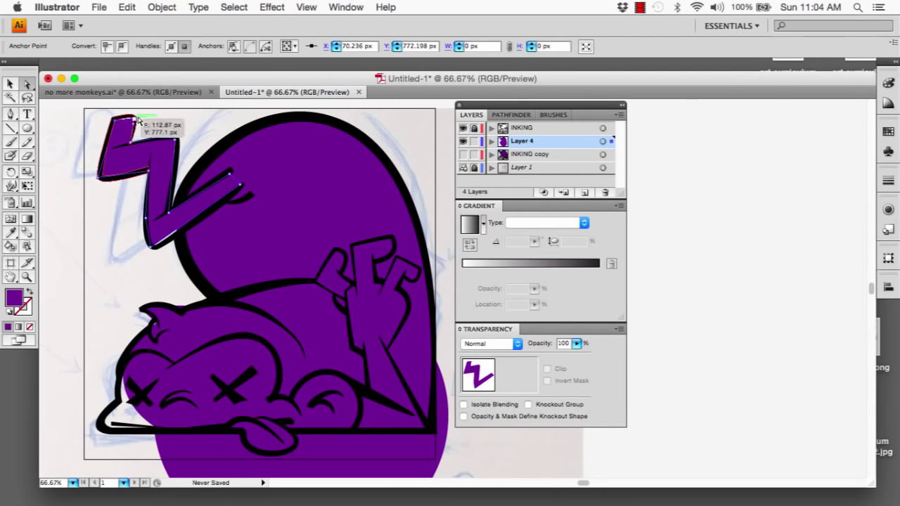
pyautogui.press('super+shift+a')
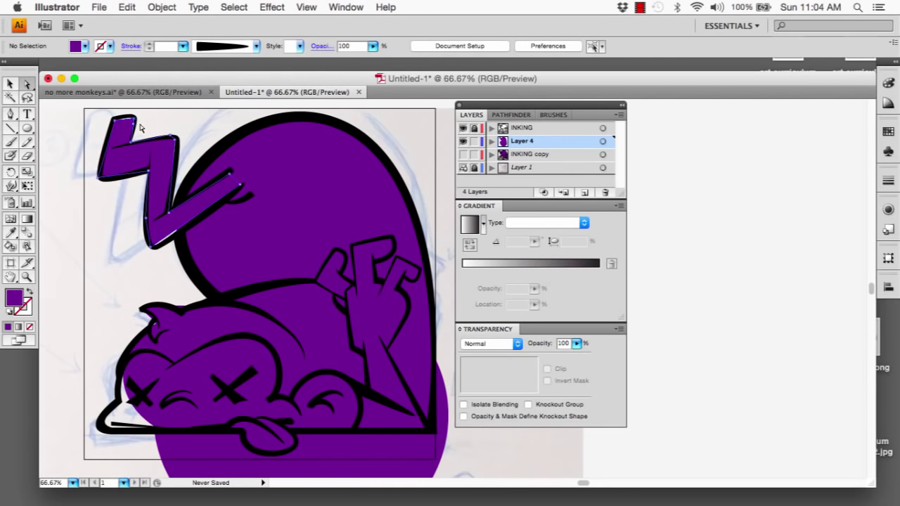
# Step: Refine the zigzag fill's corner and tip anchors to match the outline
pyautogui.click(135, 121)
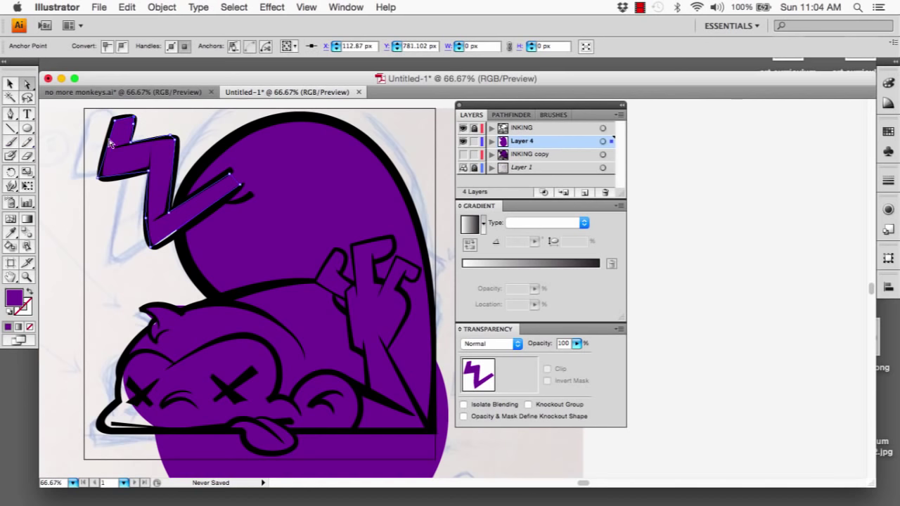
pyautogui.click(141, 138)
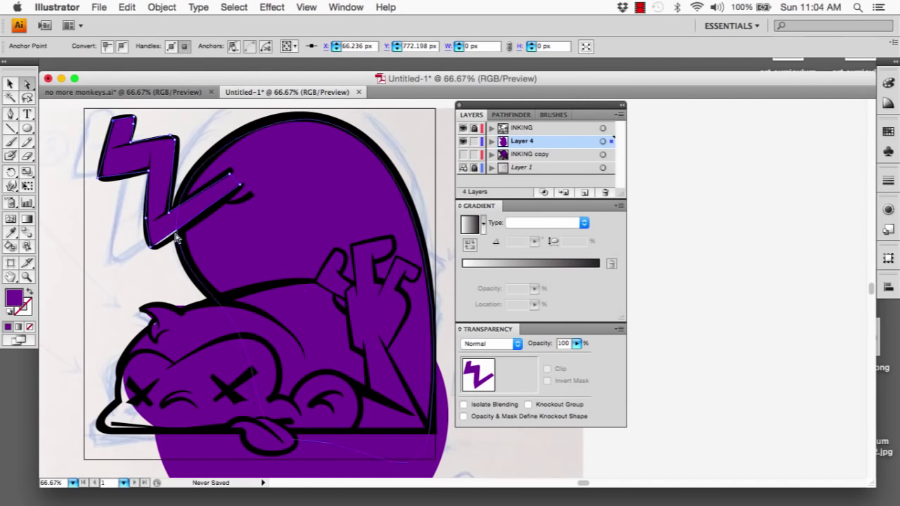
pyautogui.click(152, 252)
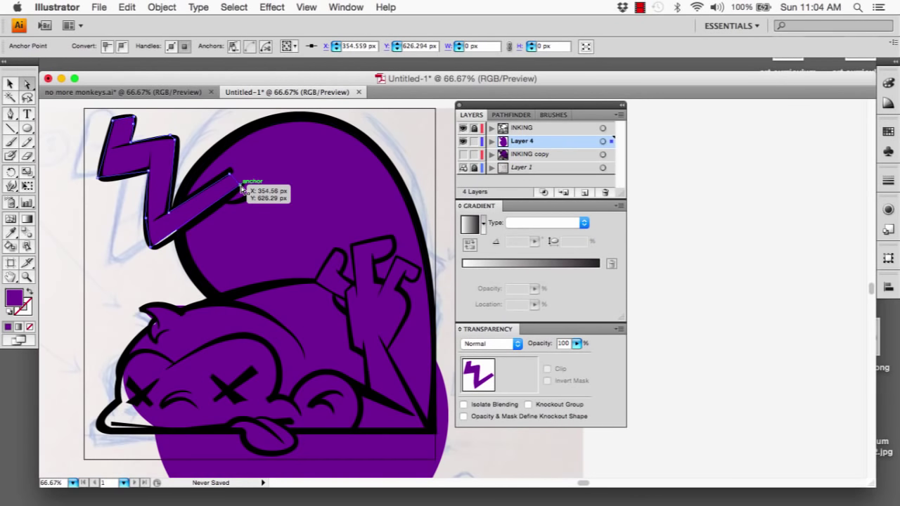
pyautogui.moveTo(241, 189); pyautogui.dragTo(243, 191)
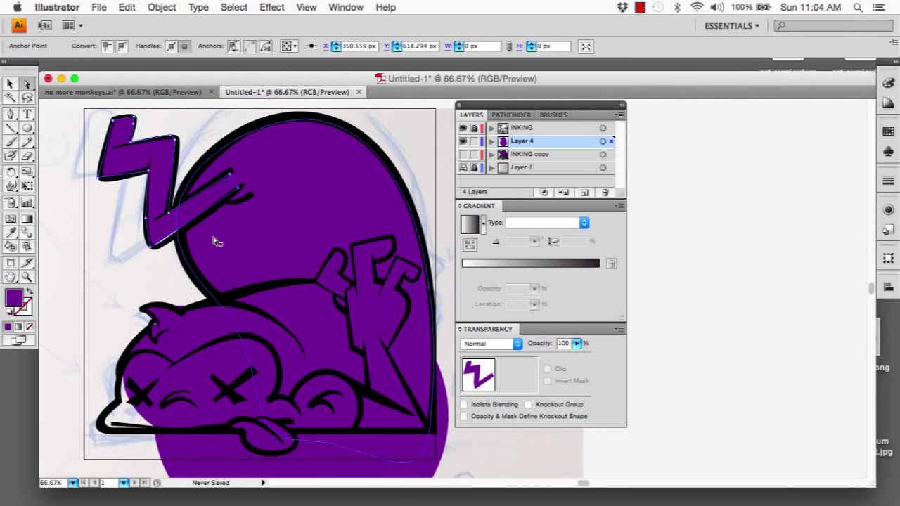
pyautogui.press('p')
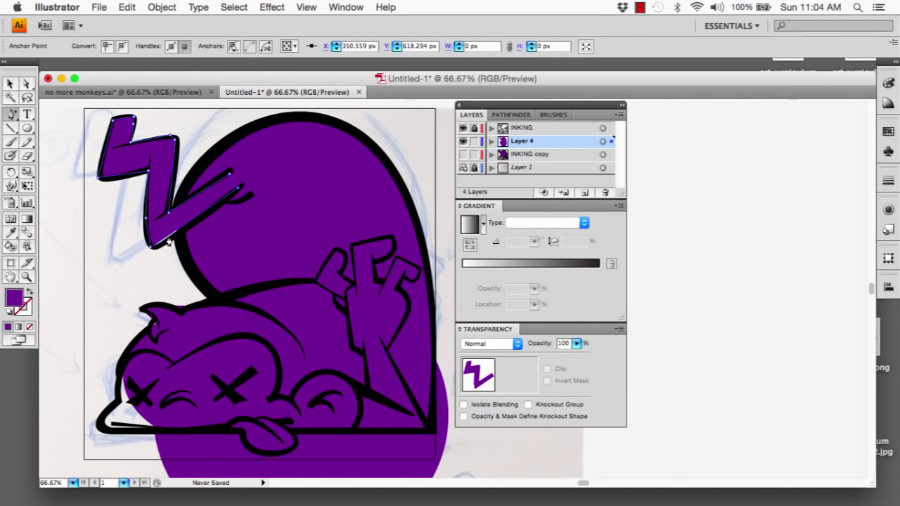
pyautogui.click(169, 242)
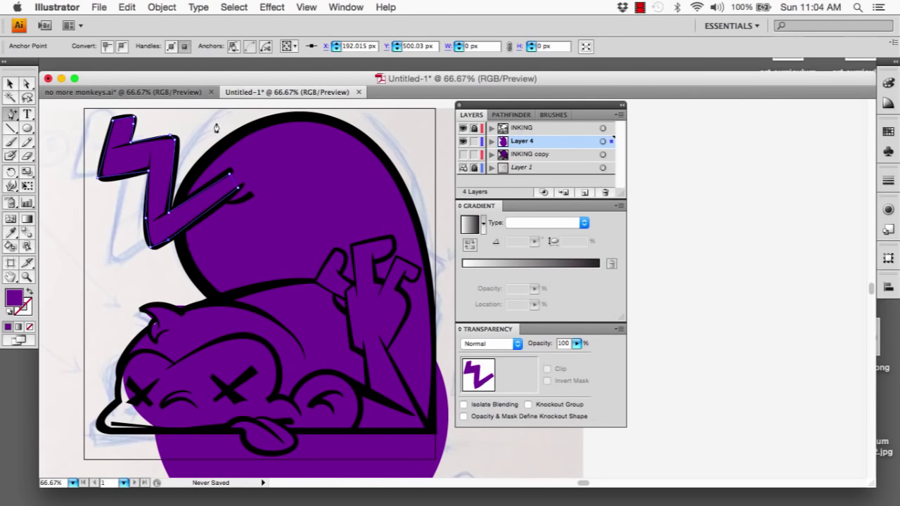
# Step: Select the zigzag fill, dismiss the Object menu without changes, and deselect the bolt
pyautogui.click(10, 84)
pyautogui.click(149, 9)
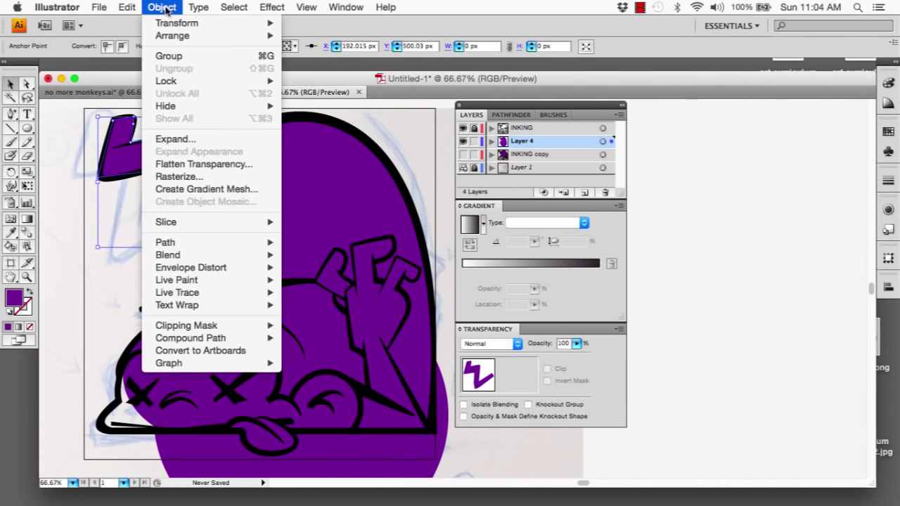
pyautogui.moveTo(206, 279)
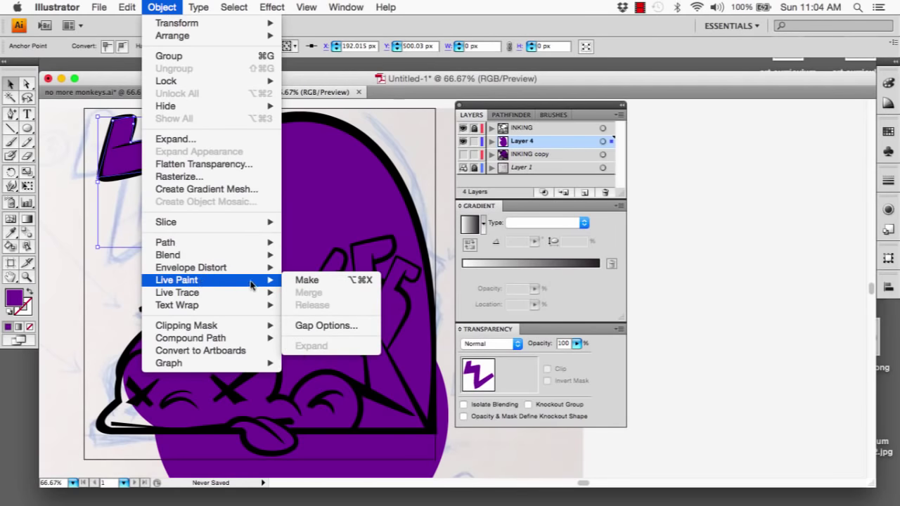
pyautogui.click(307, 283)
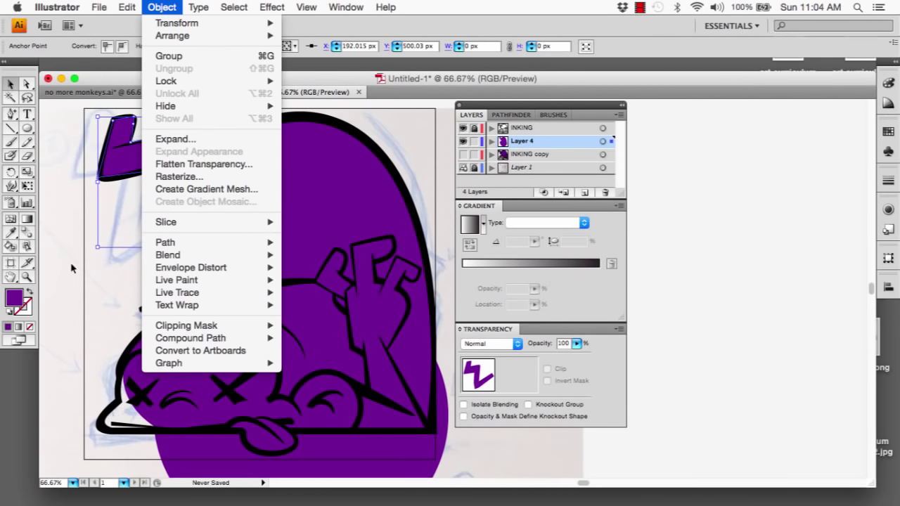
pyautogui.click(58, 251)
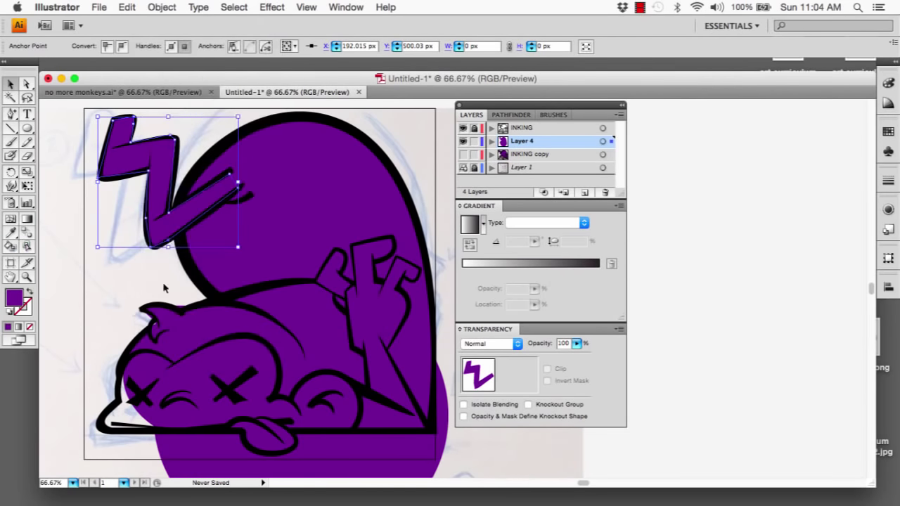
pyautogui.click(109, 279)
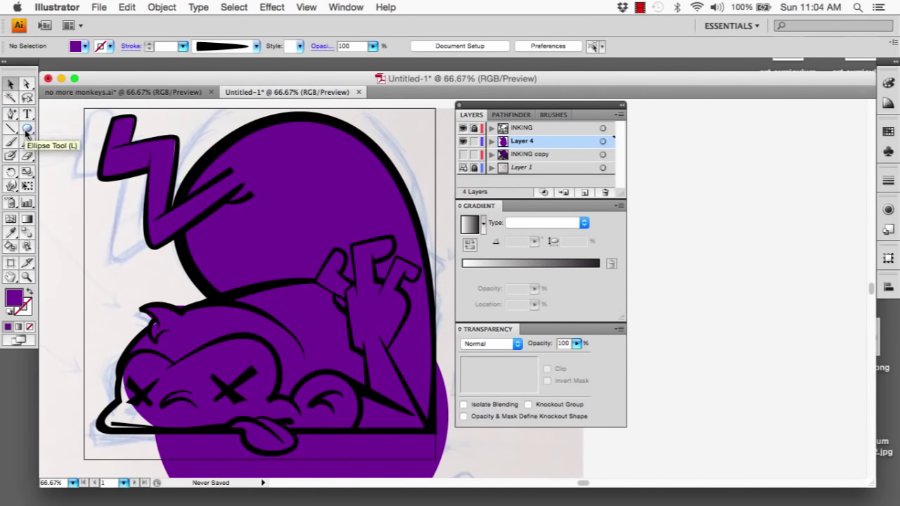
# Step: Erase the purple heart fill from the monkey's face, then check the result at 66.67% zoom
pyautogui.click(285, 226)
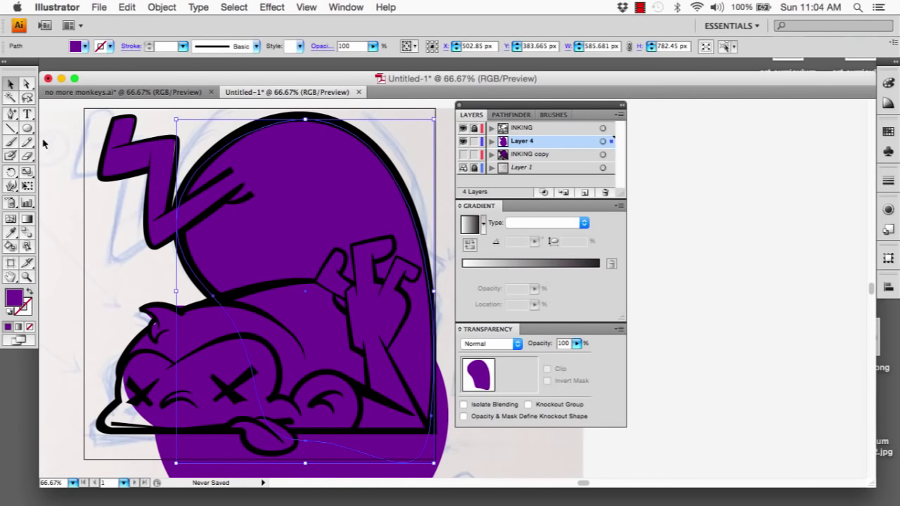
pyautogui.click(28, 157)
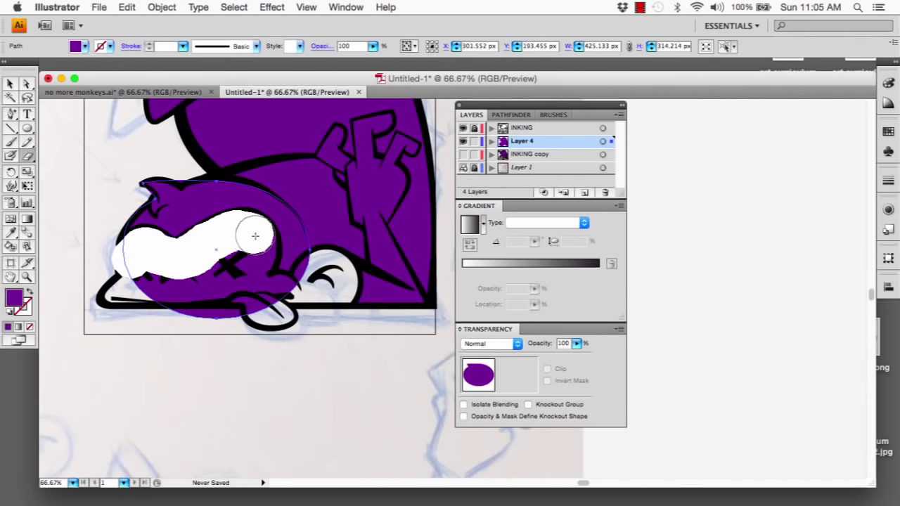
pyautogui.moveTo(255, 235)
pyautogui.mouseDown()
pyautogui.moveTo(255, 289)
pyautogui.moveTo(295, 301)
pyautogui.moveTo(316, 284)
pyautogui.moveTo(318, 273)
pyautogui.moveTo(288, 304)
pyautogui.moveTo(216, 325)
pyautogui.moveTo(151, 295)
pyautogui.moveTo(144, 279)
pyautogui.moveTo(241, 254)
pyautogui.moveTo(211, 309)
pyautogui.mouseUp()
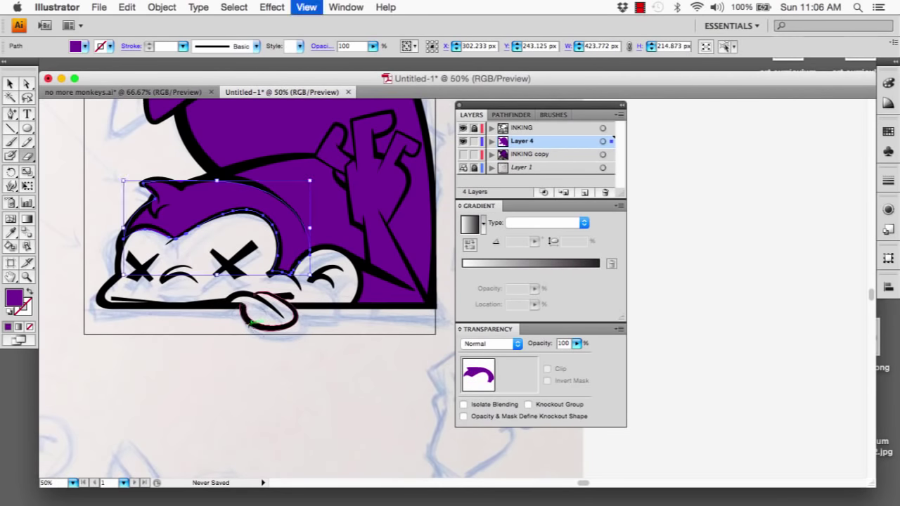
pyautogui.press('super+minus')
pyautogui.moveTo(295, 209); pyautogui.dragTo(272, 292)
pyautogui.press('super+equal')
pyautogui.press('super+equal')
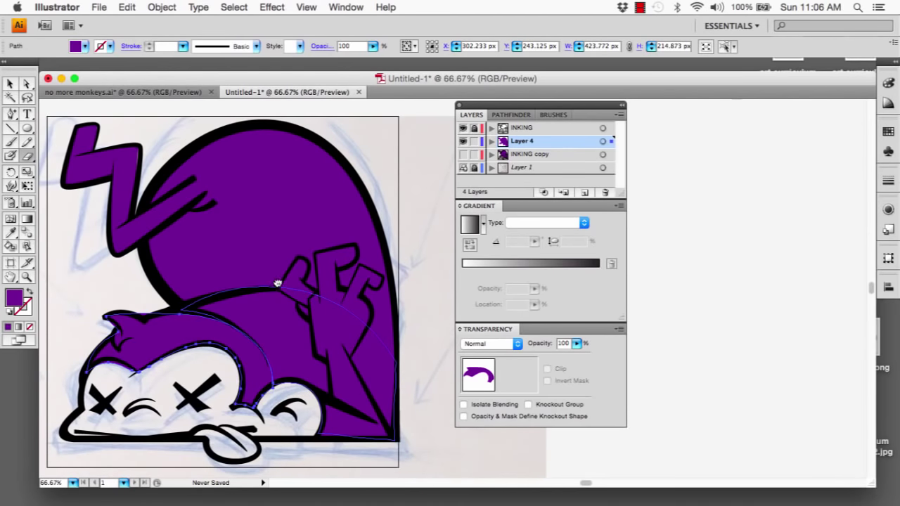
pyautogui.press('super+minus')
pyautogui.moveTo(320, 269); pyautogui.dragTo(317, 267)
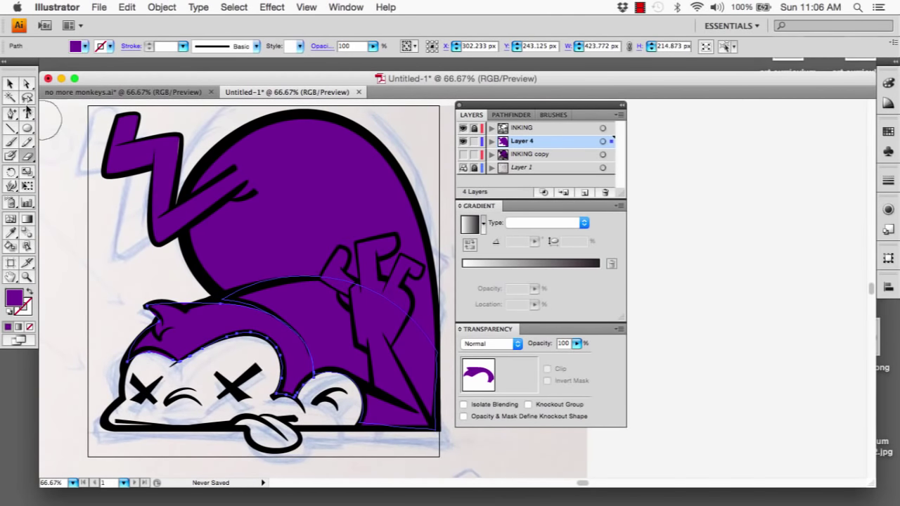
# Step: Reselect the lightning bolt and inspect its anchor points
pyautogui.click(11, 85)
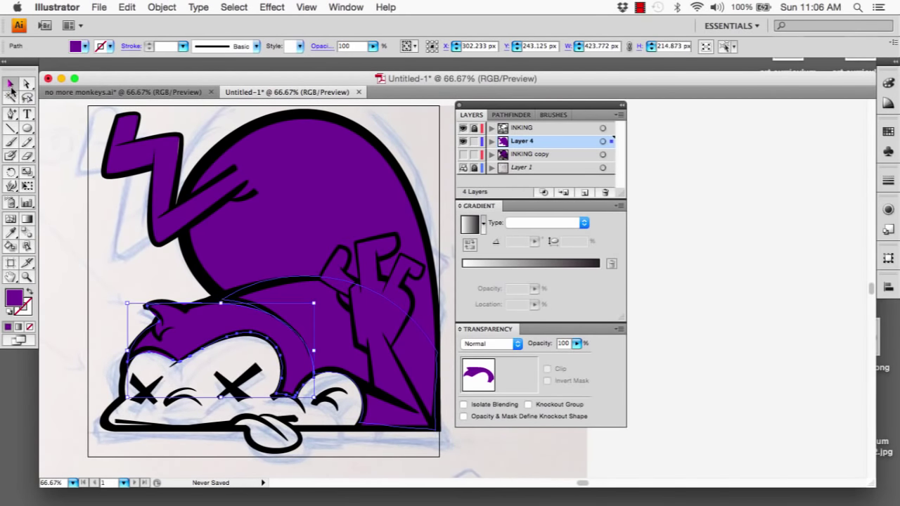
pyautogui.click(161, 157)
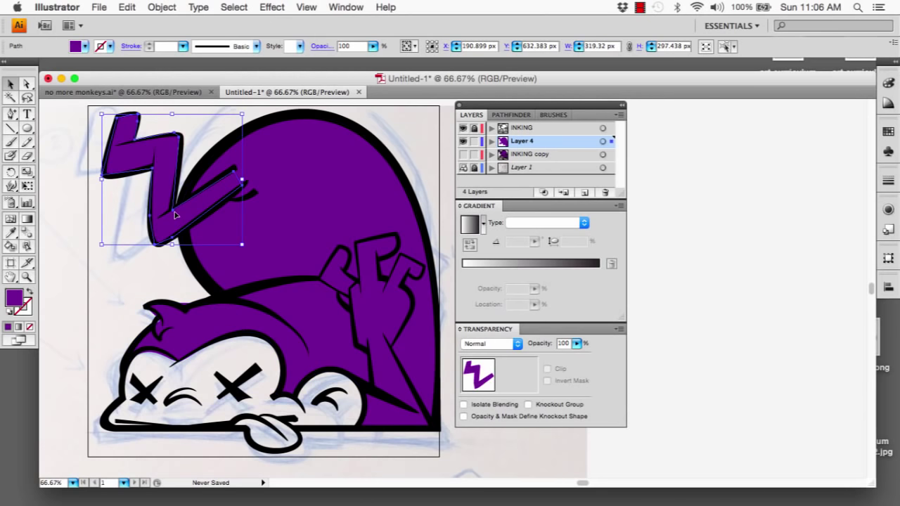
pyautogui.press('a')
pyautogui.click(181, 139)
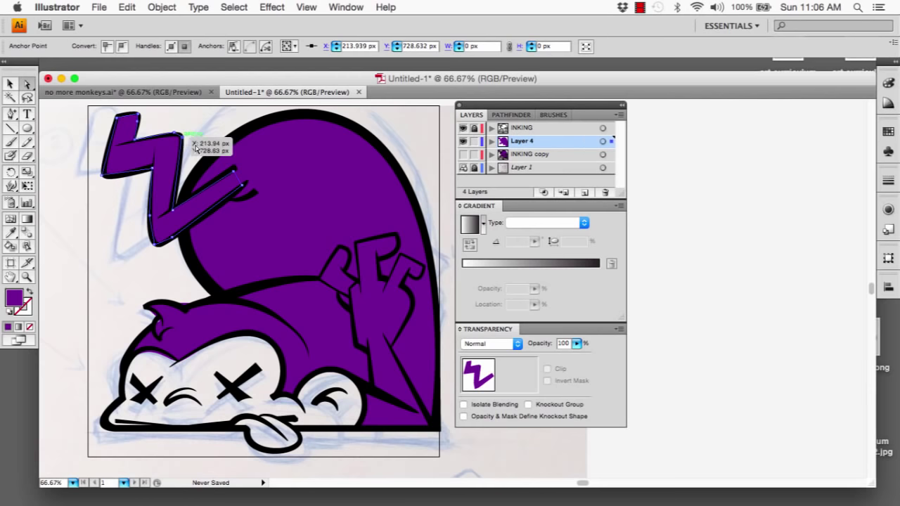
pyautogui.click(253, 230)
pyautogui.click(164, 199)
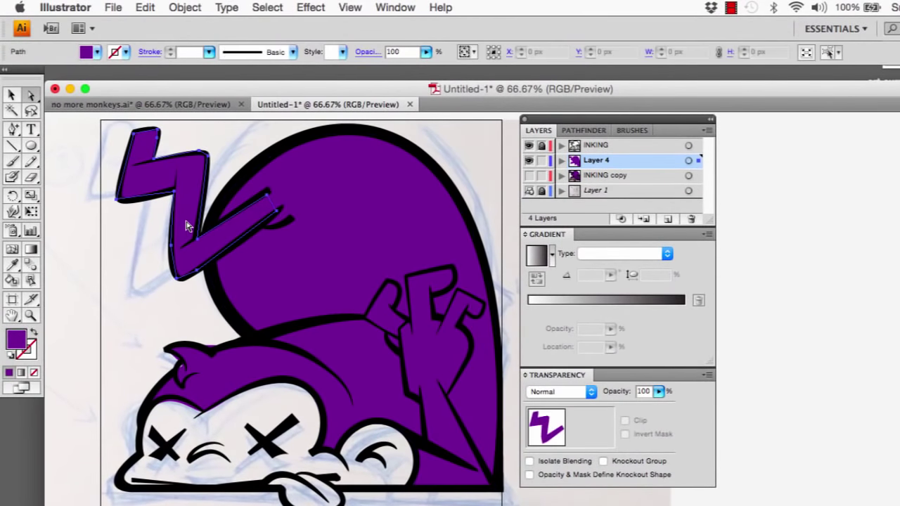
# Step: Bring the purple lightning bolt to the front with Arrange > Bring to Front
pyautogui.rightClick(187, 227)
pyautogui.moveTo(259, 403)
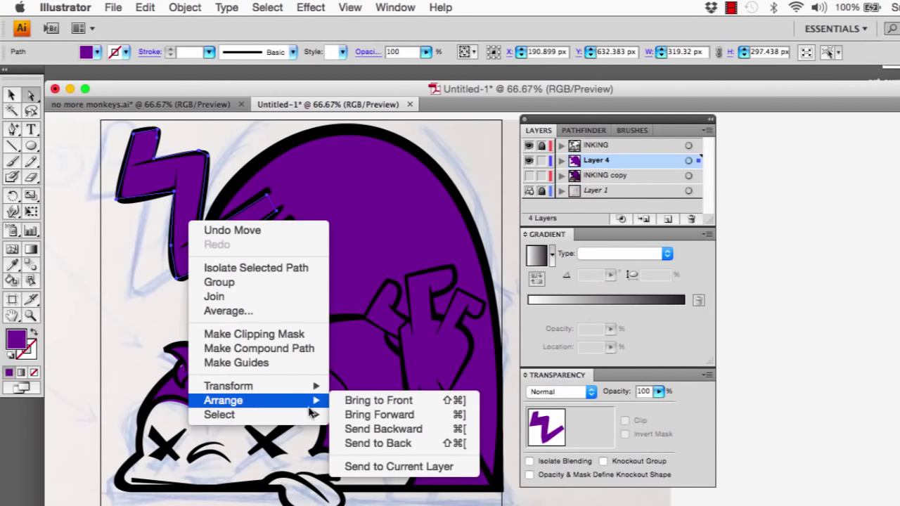
pyautogui.click(366, 404)
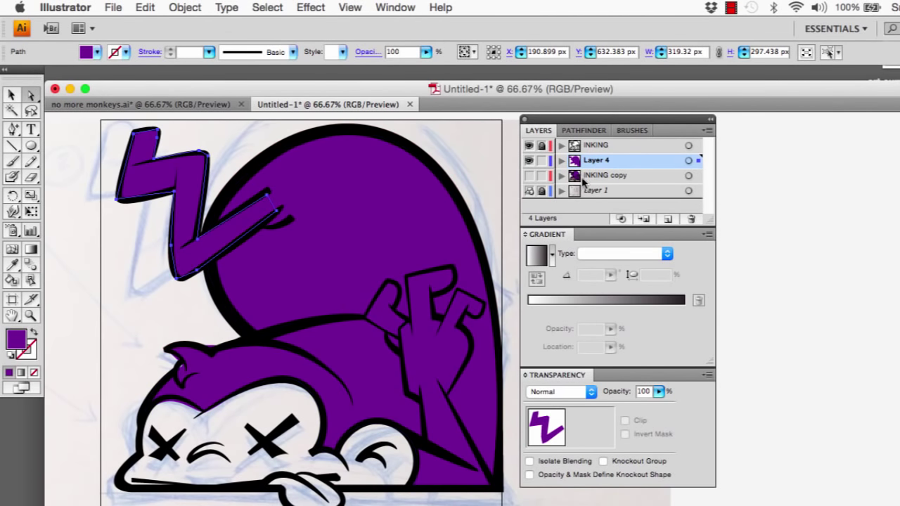
pyautogui.doubleClick(600, 164)
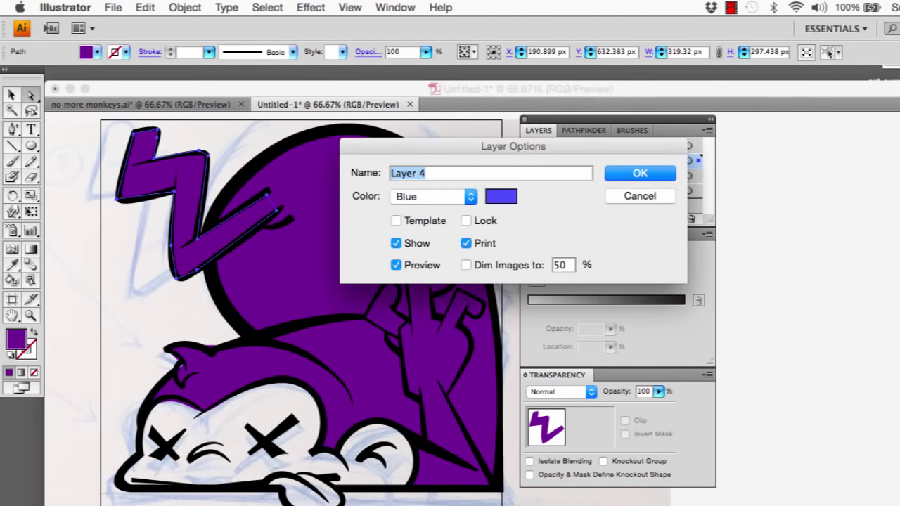
# Step: Name Layer 4 'COLOR' in Layer Options and confirm
pyautogui.write('COLOR')
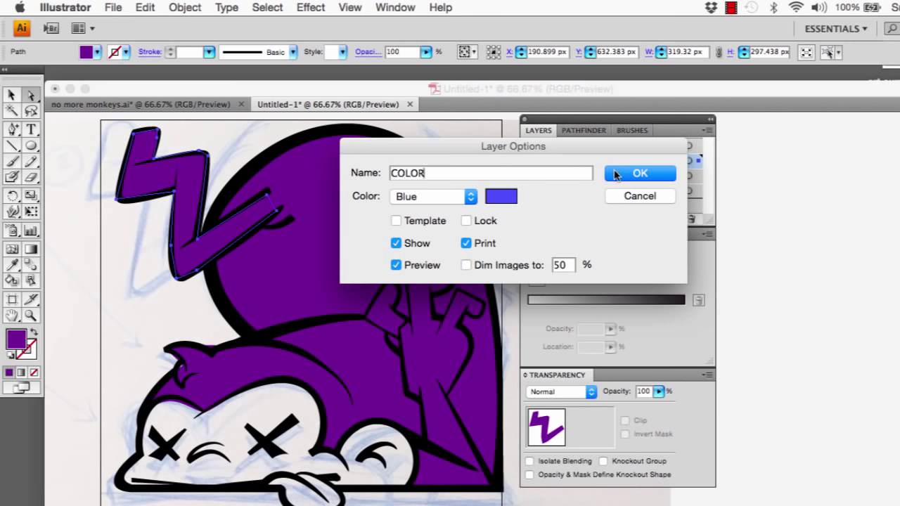
pyautogui.click(614, 174)
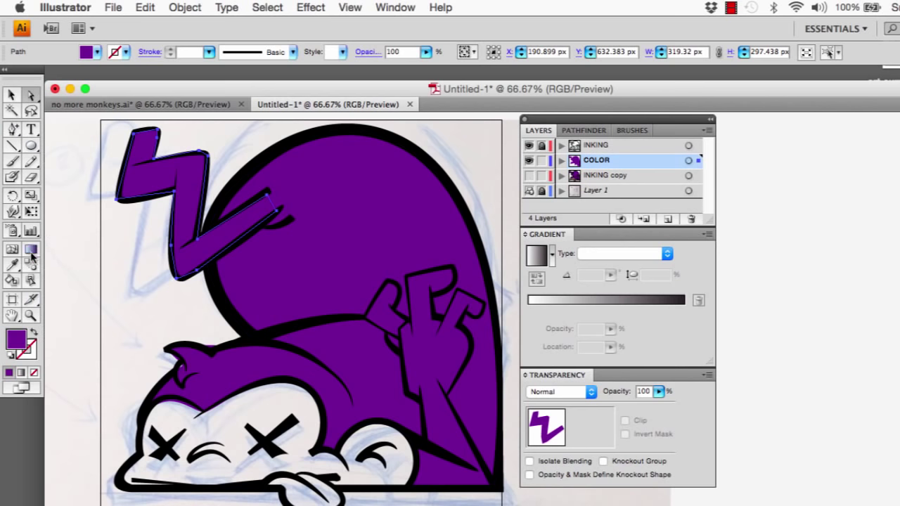
# Step: Copy the purple head shape and paste it in front, undoing an accidental drag so the copy stays in place
pyautogui.click(11, 96)
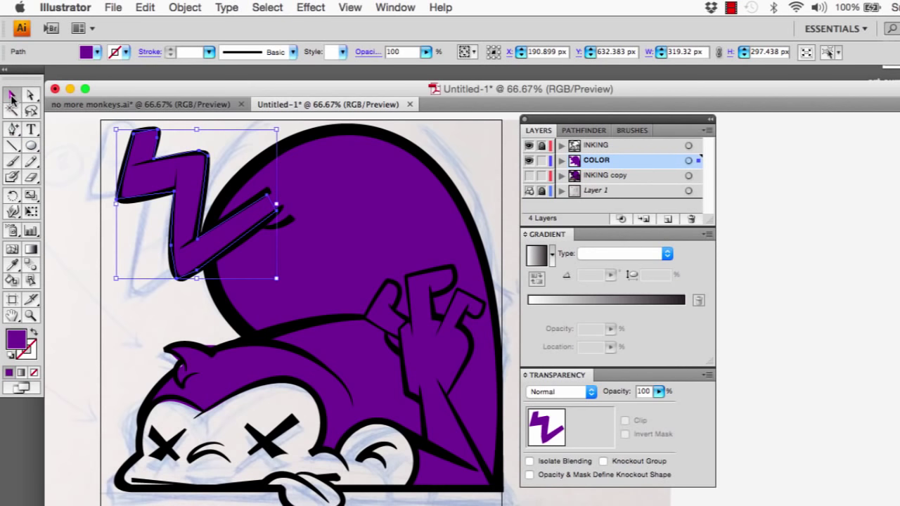
pyautogui.click(209, 383)
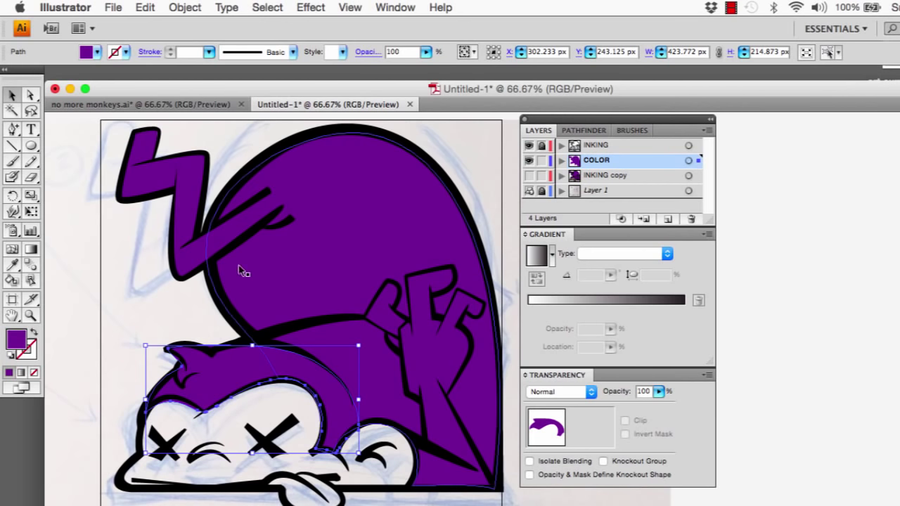
pyautogui.click(146, 8)
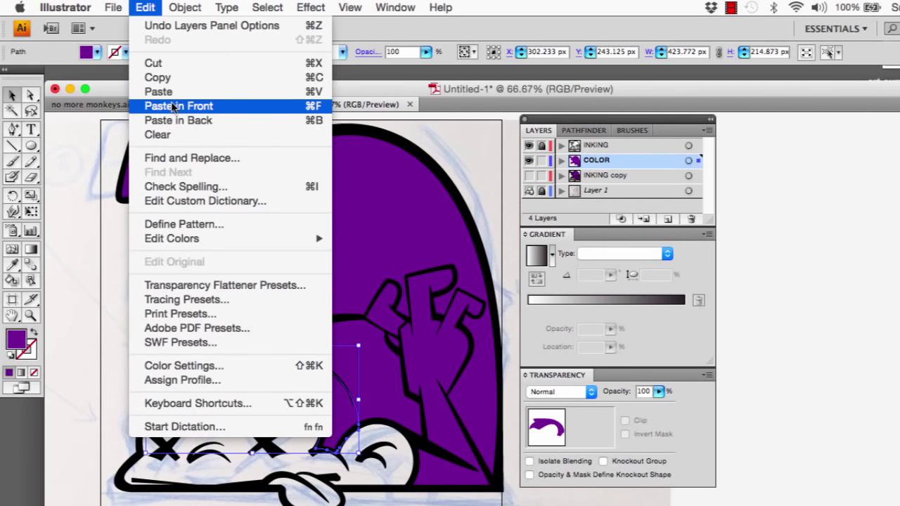
pyautogui.click(164, 79)
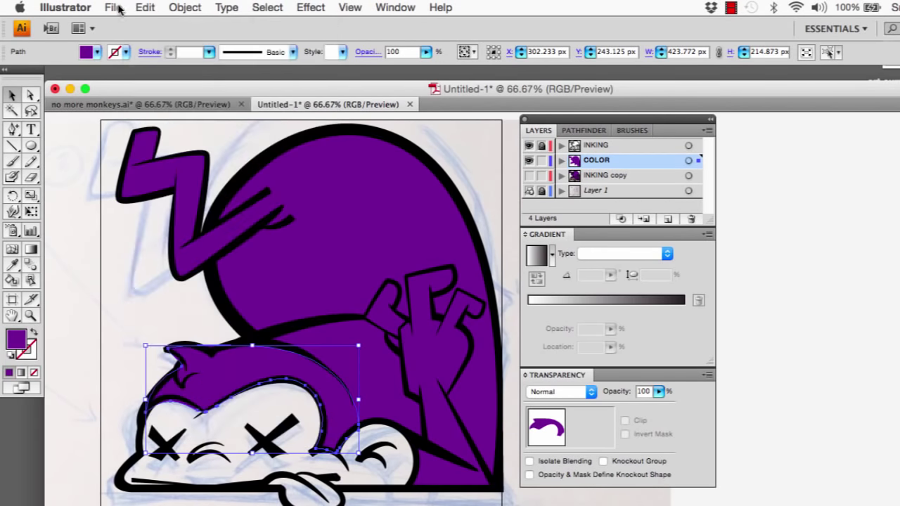
pyautogui.click(146, 8)
pyautogui.click(168, 107)
pyautogui.moveTo(212, 383); pyautogui.dragTo(147, 288)
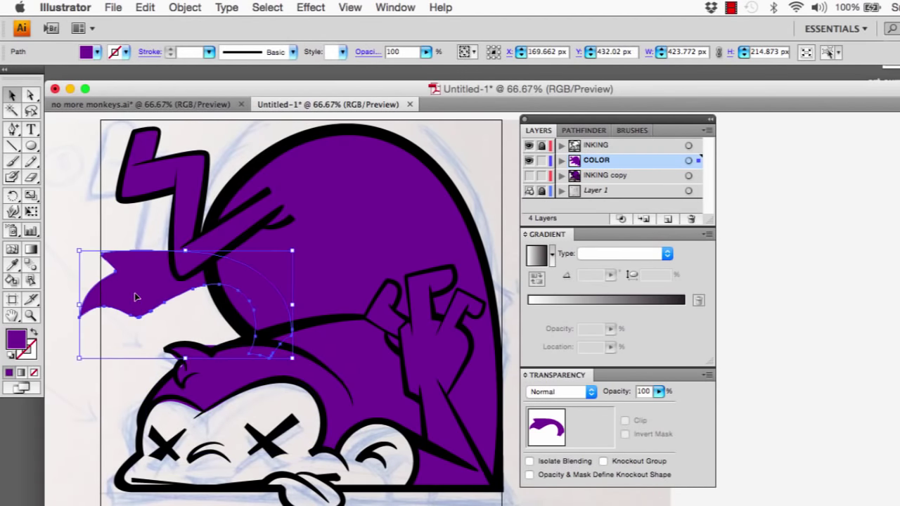
pyautogui.press('super+z')
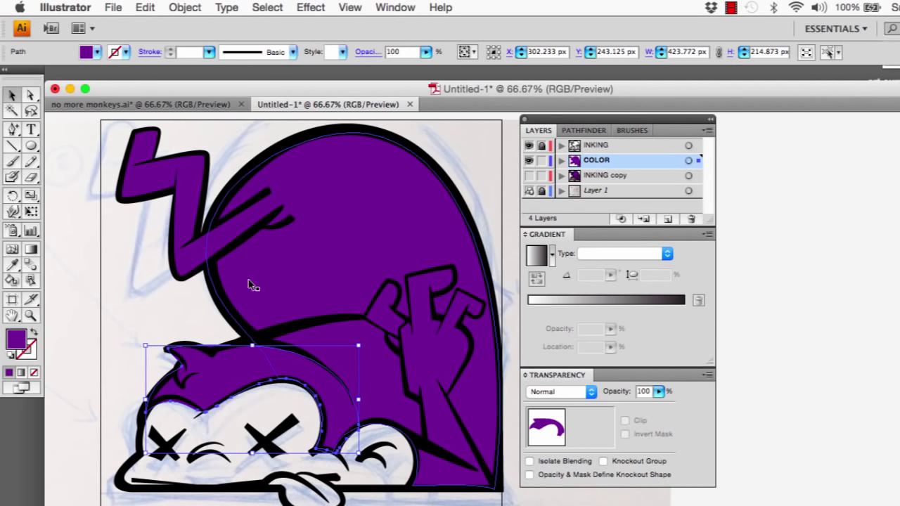
# Step: Fill the head copy with a radial gradient whose outer stop is purple
pyautogui.click(538, 257)
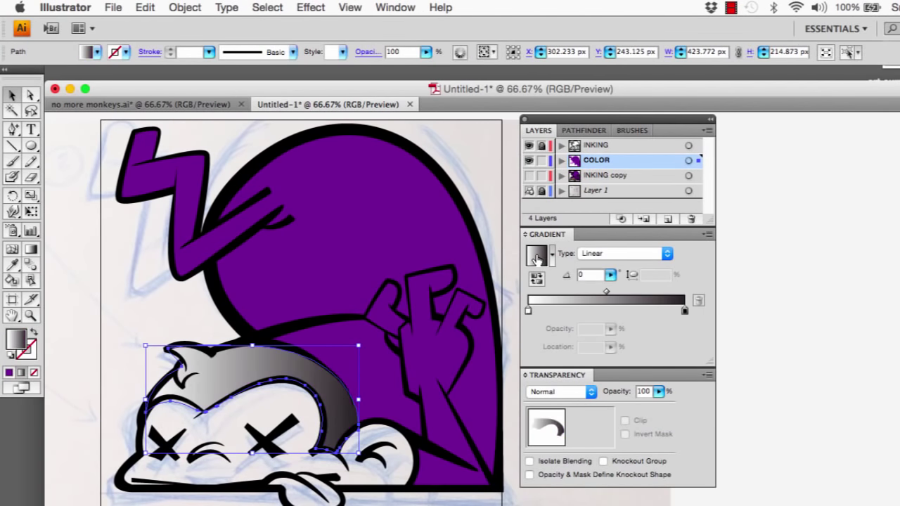
pyautogui.click(604, 254)
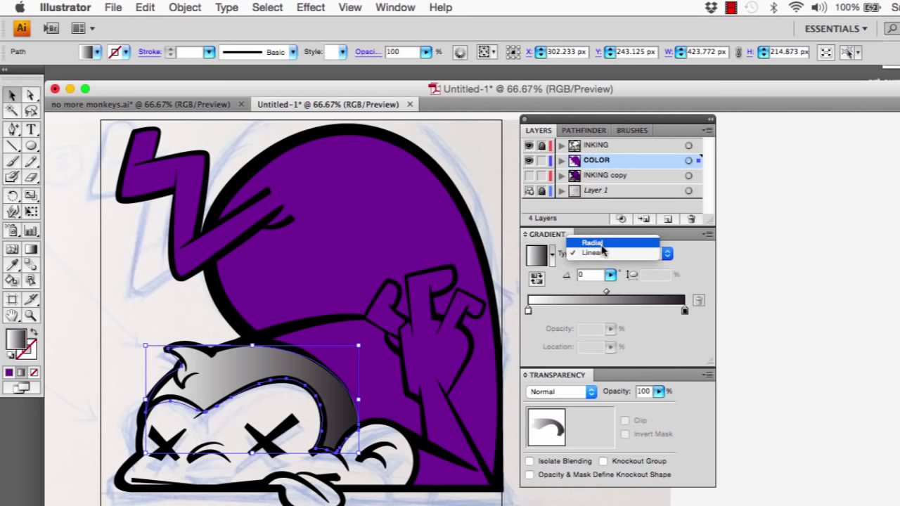
pyautogui.click(593, 244)
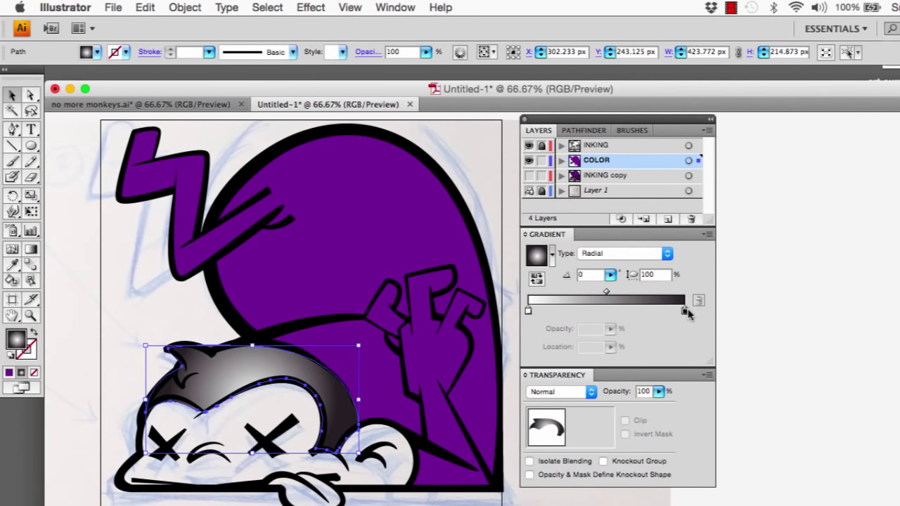
pyautogui.doubleClick(684, 311)
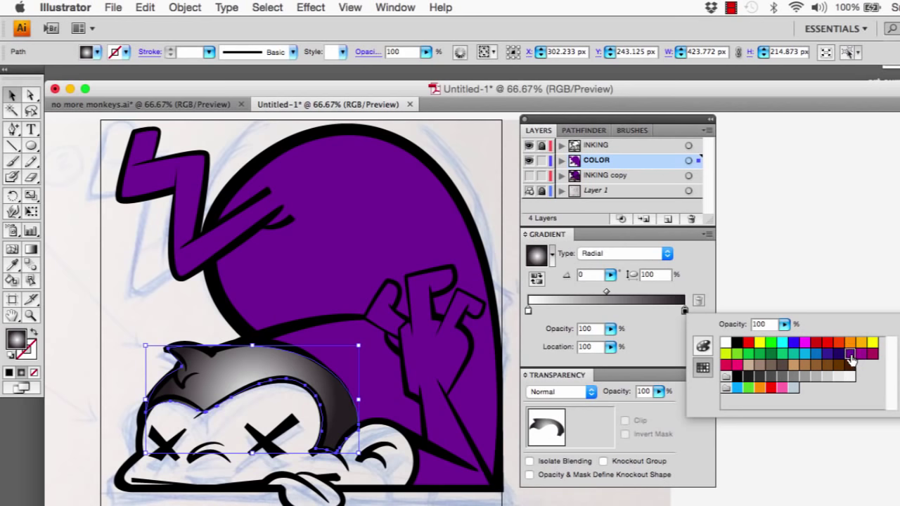
pyautogui.click(850, 357)
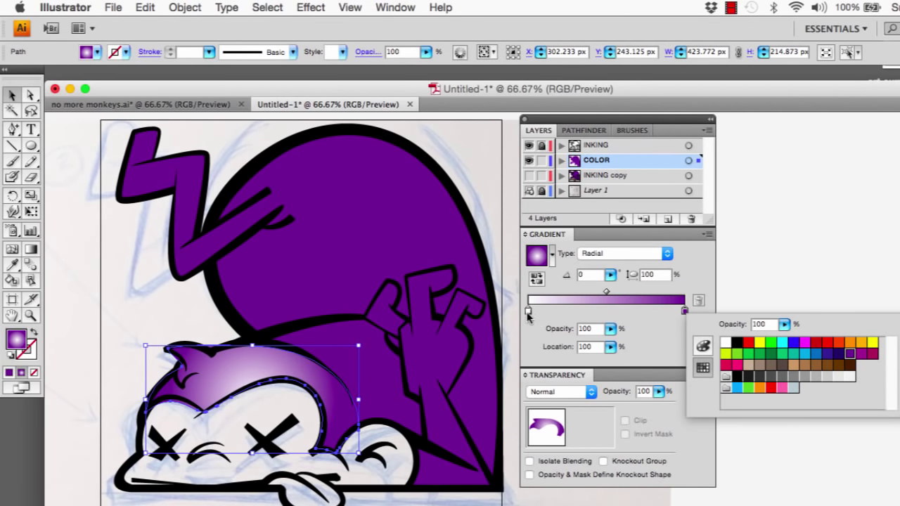
# Step: Make the gradient's starting stop pink at 50% opacity
pyautogui.moveTo(528, 315); pyautogui.dragTo(530, 316)
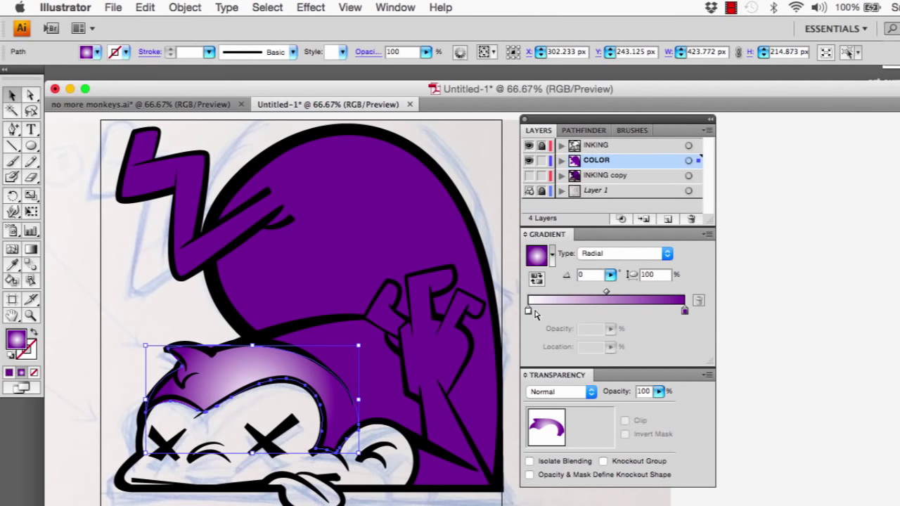
pyautogui.doubleClick(529, 314)
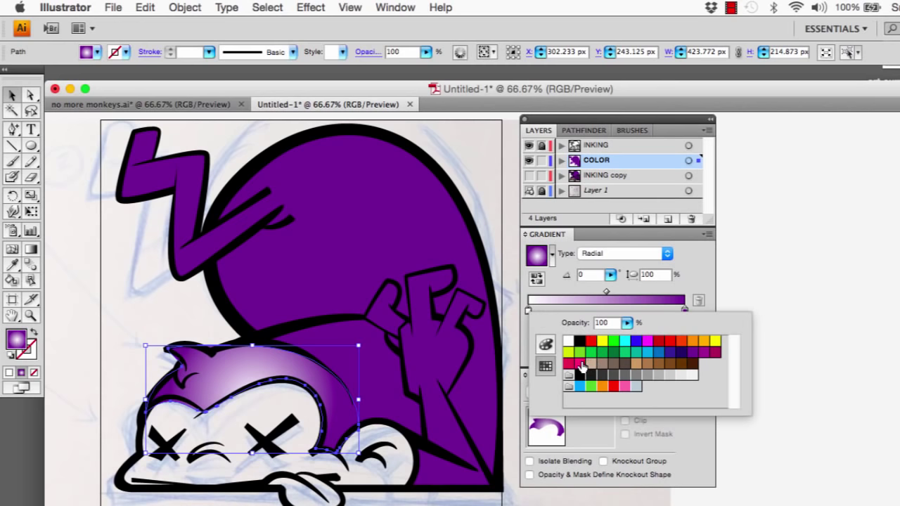
pyautogui.click(578, 363)
pyautogui.click(681, 352)
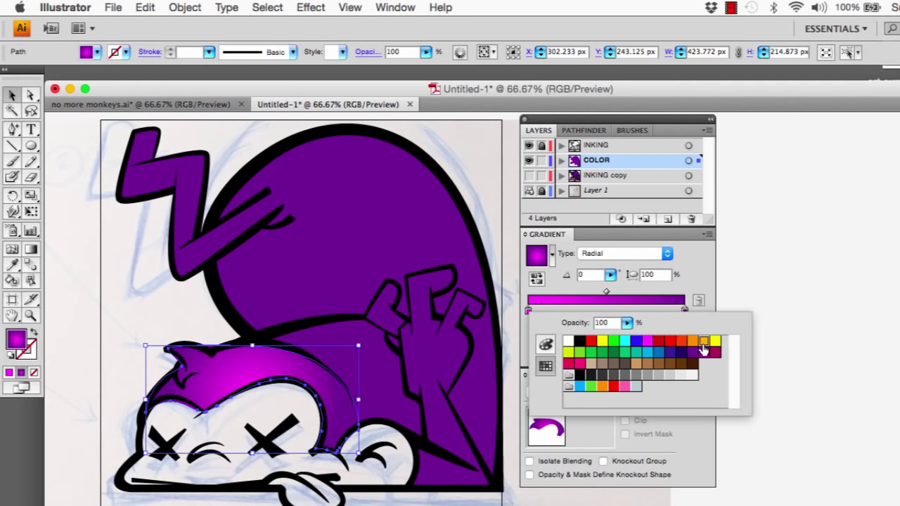
pyautogui.click(703, 341)
pyautogui.click(715, 342)
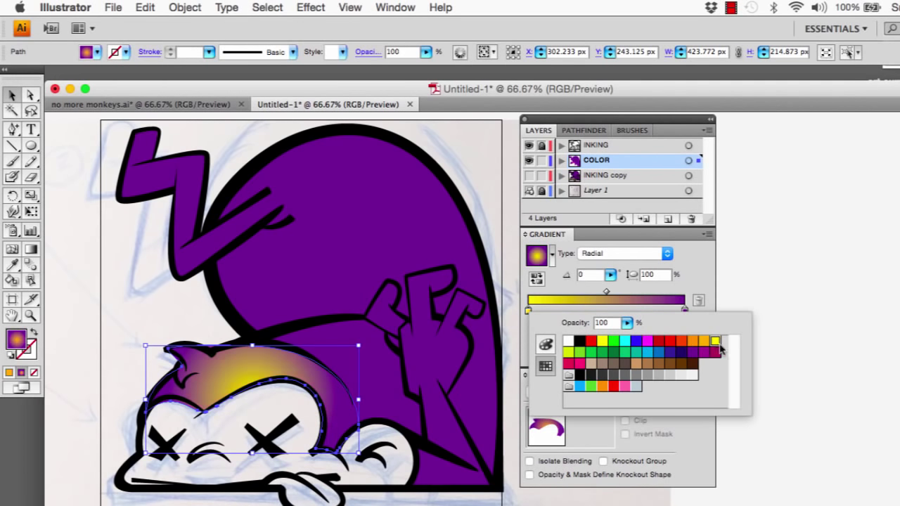
pyautogui.click(648, 340)
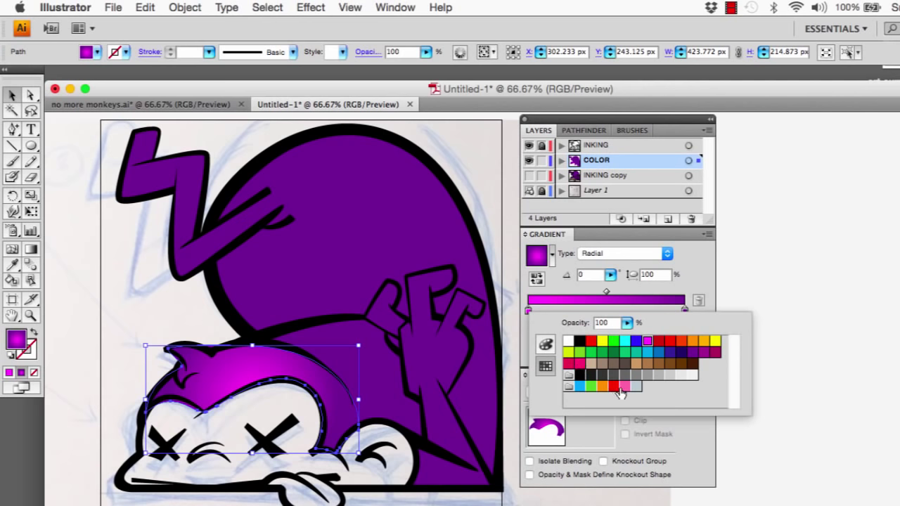
pyautogui.click(624, 389)
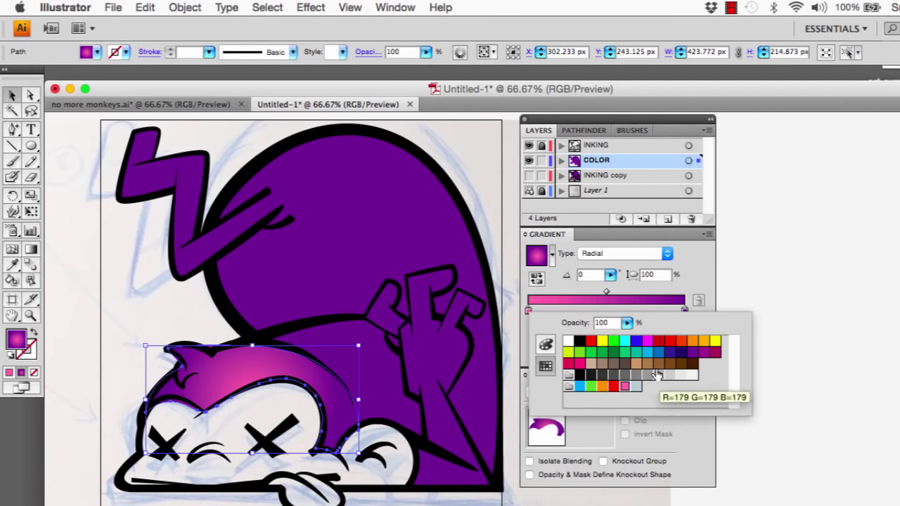
pyautogui.moveTo(627, 326); pyautogui.dragTo(588, 343)
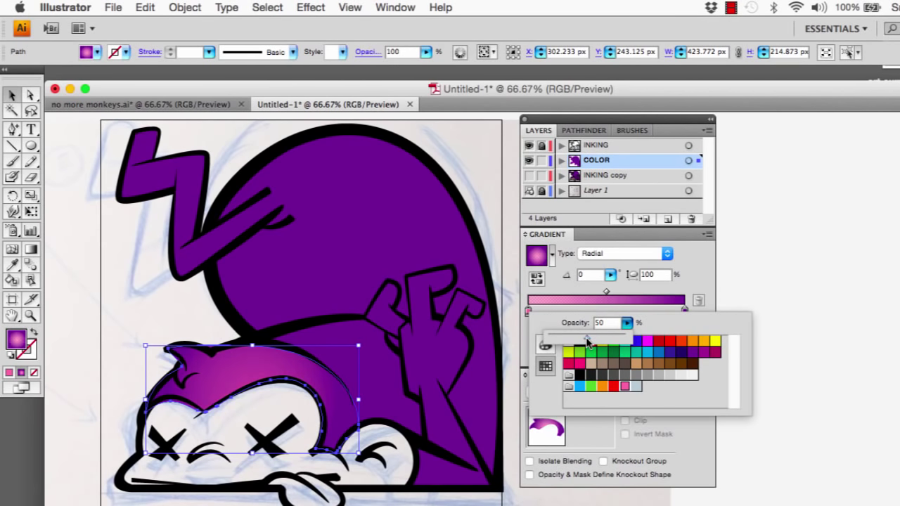
pyautogui.click(692, 273)
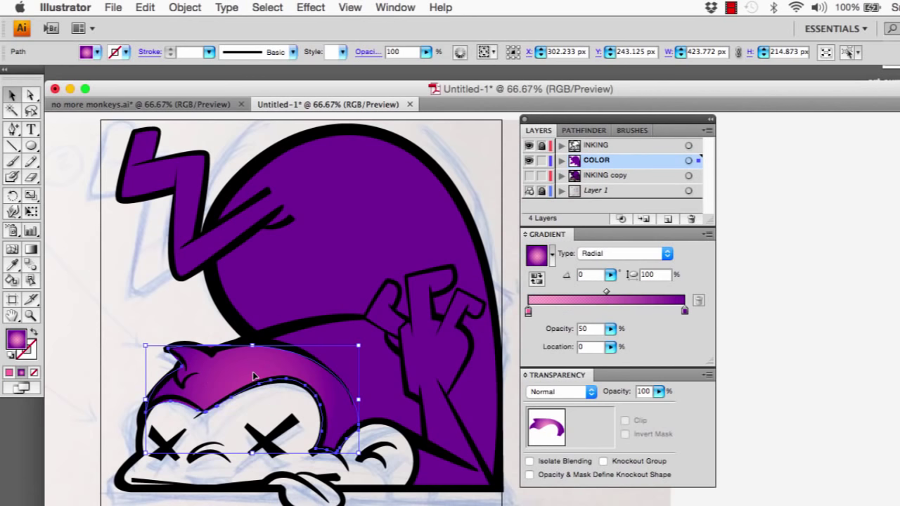
# Step: Move the head gradient's centre up-left, shorten its radius, and set the midpoint to 34.62%
pyautogui.click(32, 252)
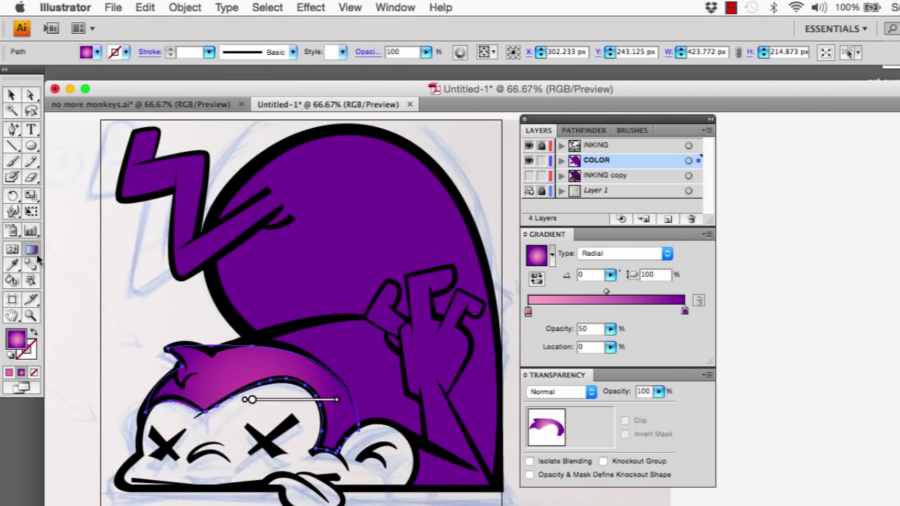
pyautogui.moveTo(264, 409)
pyautogui.moveTo(252, 402); pyautogui.dragTo(194, 376)
pyautogui.moveTo(279, 382)
pyautogui.mouseDown()
pyautogui.moveTo(320, 378)
pyautogui.moveTo(270, 379)
pyautogui.moveTo(322, 378)
pyautogui.moveTo(298, 382)
pyautogui.moveTo(296, 415)
pyautogui.moveTo(292, 360)
pyautogui.moveTo(289, 427)
pyautogui.moveTo(261, 408)
pyautogui.moveTo(274, 407)
pyautogui.mouseUp()
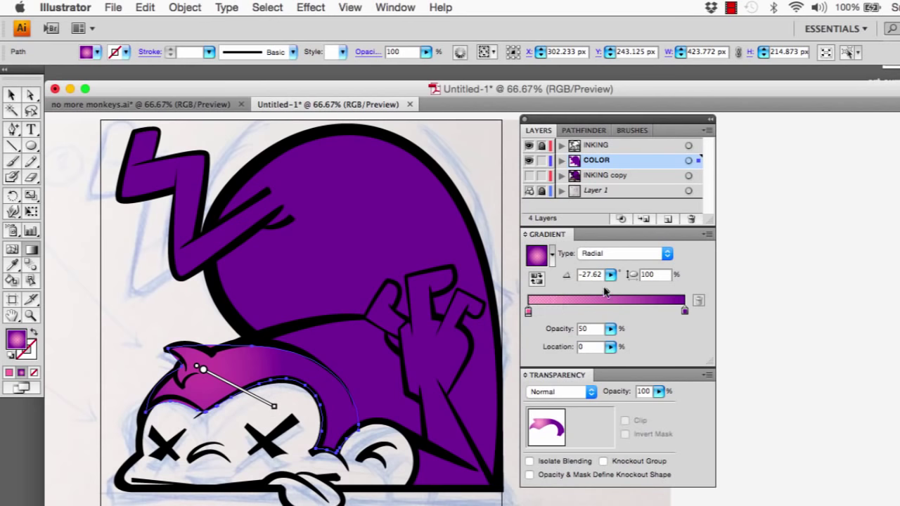
pyautogui.moveTo(608, 295); pyautogui.dragTo(587, 300)
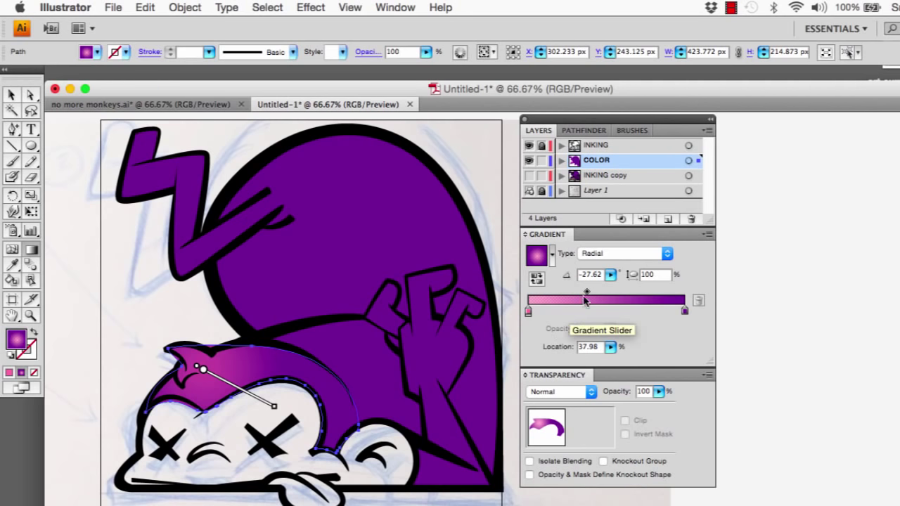
pyautogui.moveTo(586, 294); pyautogui.dragTo(584, 294)
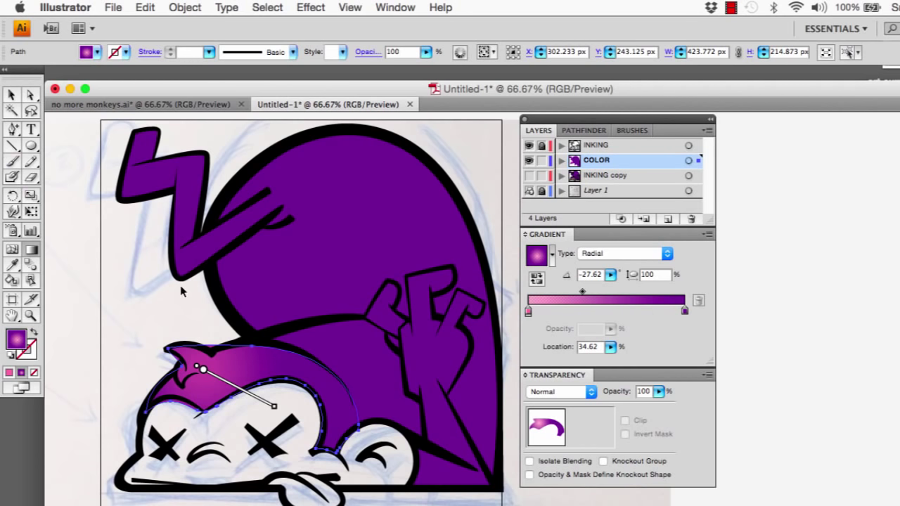
# Step: Copy the purple back shape behind the arm and paste the copy in front (Cmd+F)
pyautogui.press('v')
pyautogui.click(388, 382)
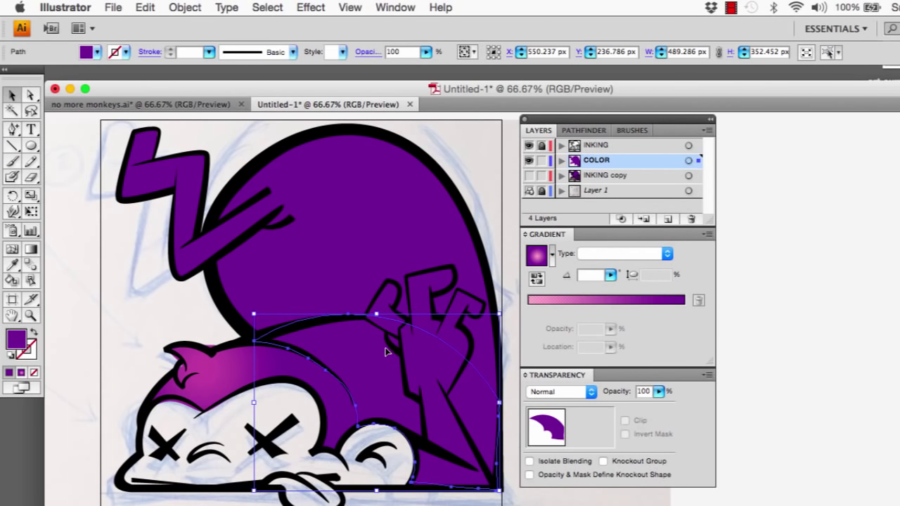
pyautogui.press('super+c')
pyautogui.click(148, 8)
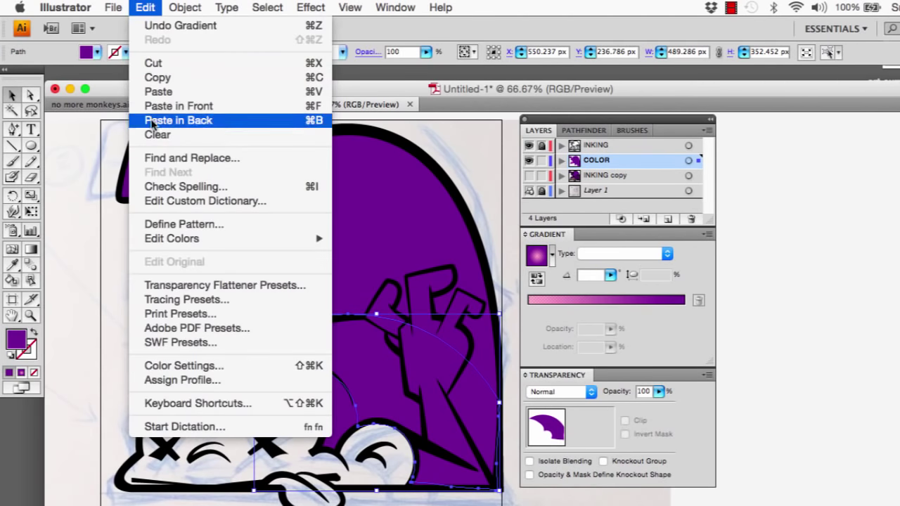
pyautogui.click(369, 345)
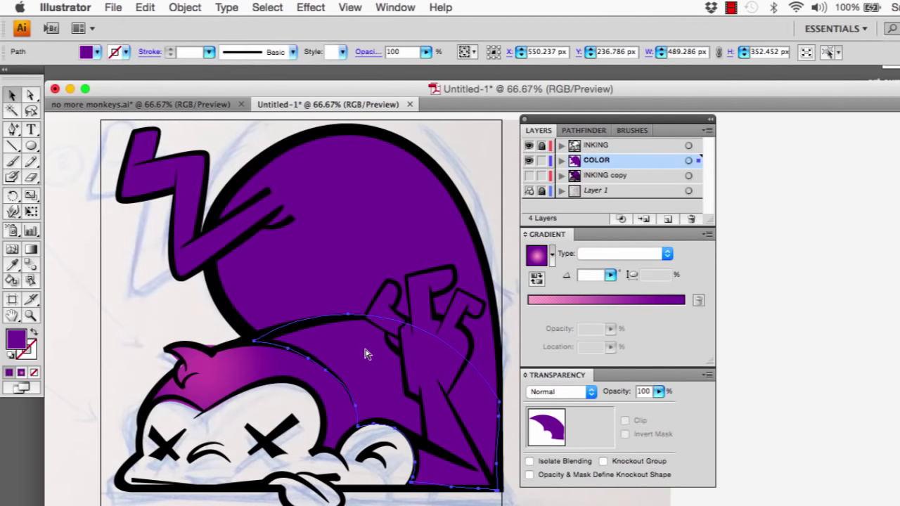
pyautogui.press('super+f')
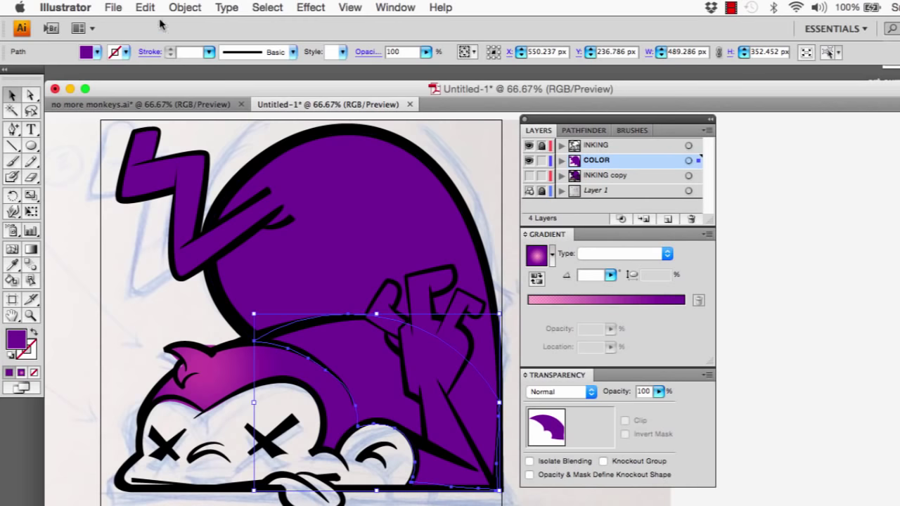
# Step: Fill the pasted back shape with the pink-to-purple radial gradient
pyautogui.click(184, 7)
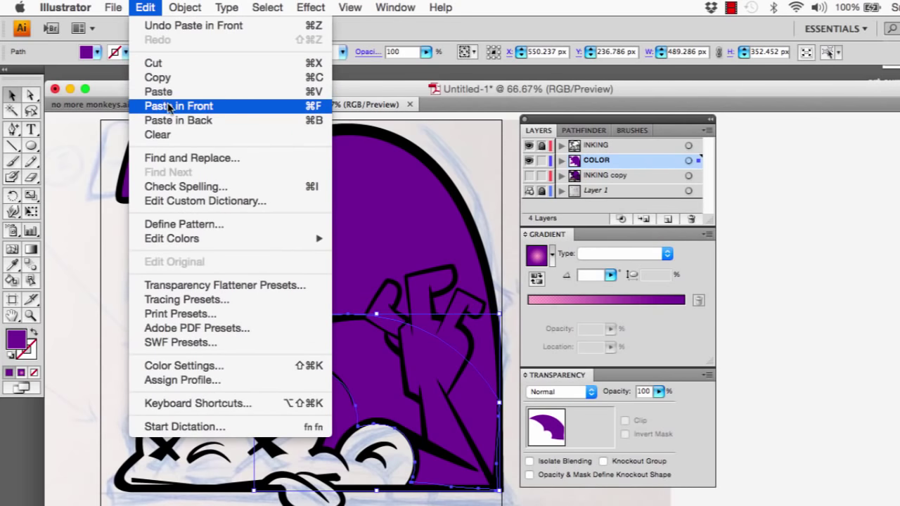
pyautogui.click(560, 286)
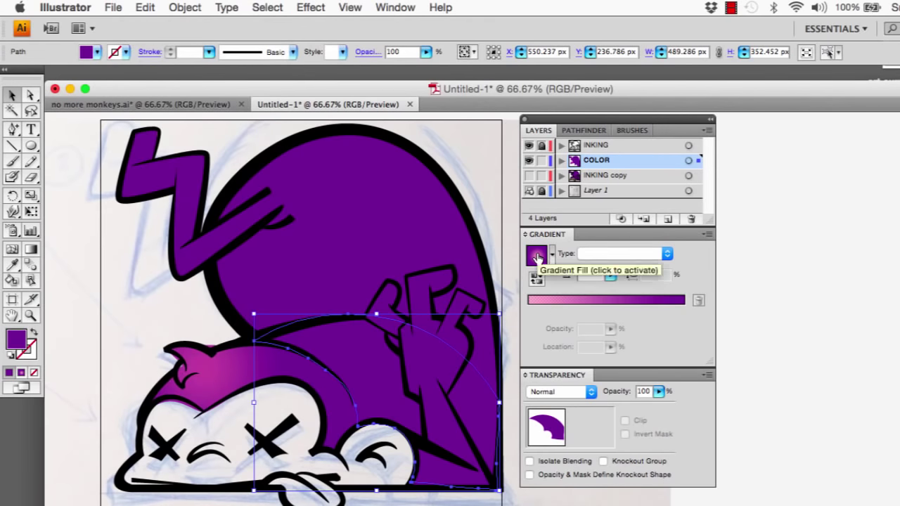
pyautogui.click(536, 257)
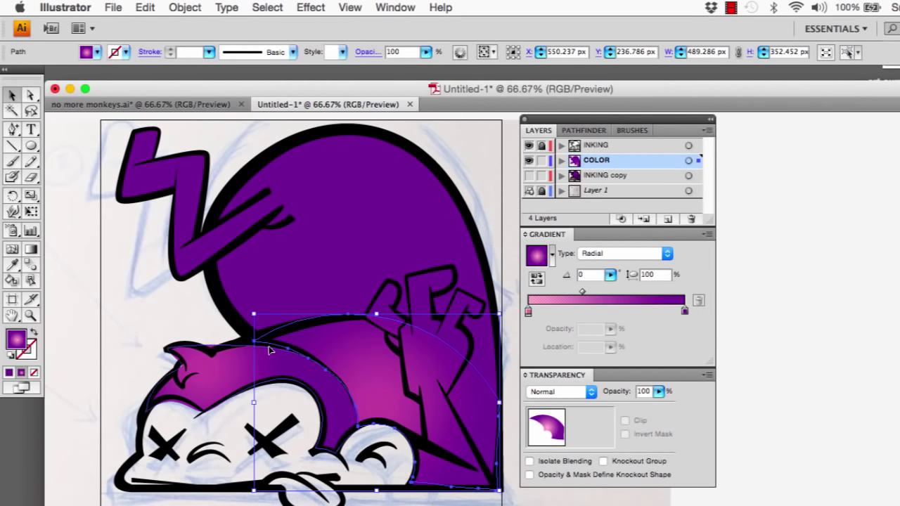
pyautogui.click(32, 251)
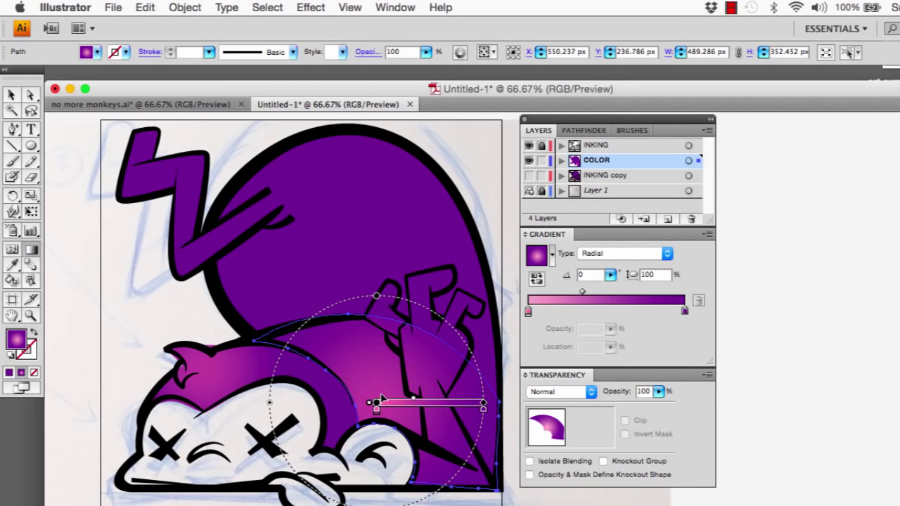
# Step: Place the back copy's pink highlight at its upper-left curve, angled -37.2°, with midpoint 29.33%
pyautogui.moveTo(377, 405)
pyautogui.mouseDown()
pyautogui.moveTo(357, 360)
pyautogui.moveTo(330, 342)
pyautogui.mouseUp()
pyautogui.moveTo(360, 349)
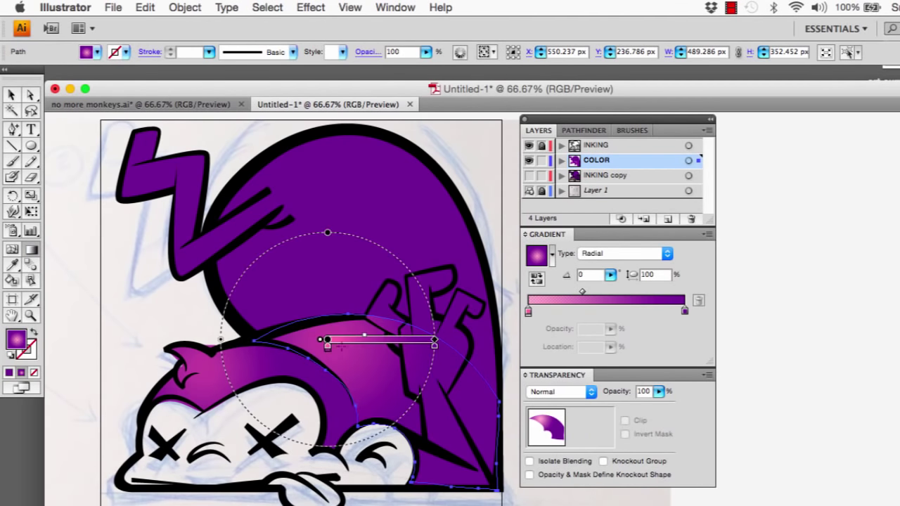
pyautogui.moveTo(436, 342)
pyautogui.mouseDown()
pyautogui.moveTo(402, 352)
pyautogui.moveTo(398, 374)
pyautogui.mouseUp()
pyautogui.moveTo(325, 342); pyautogui.dragTo(321, 335)
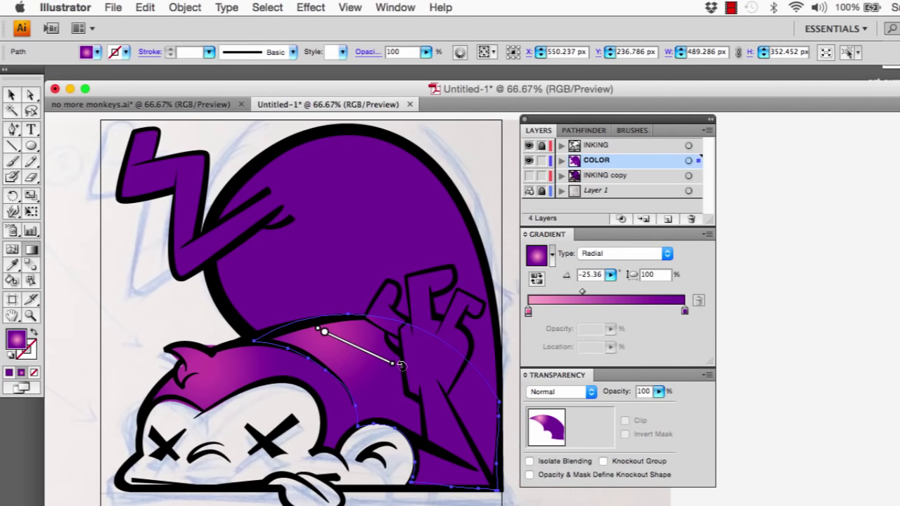
pyautogui.moveTo(400, 365); pyautogui.dragTo(382, 377)
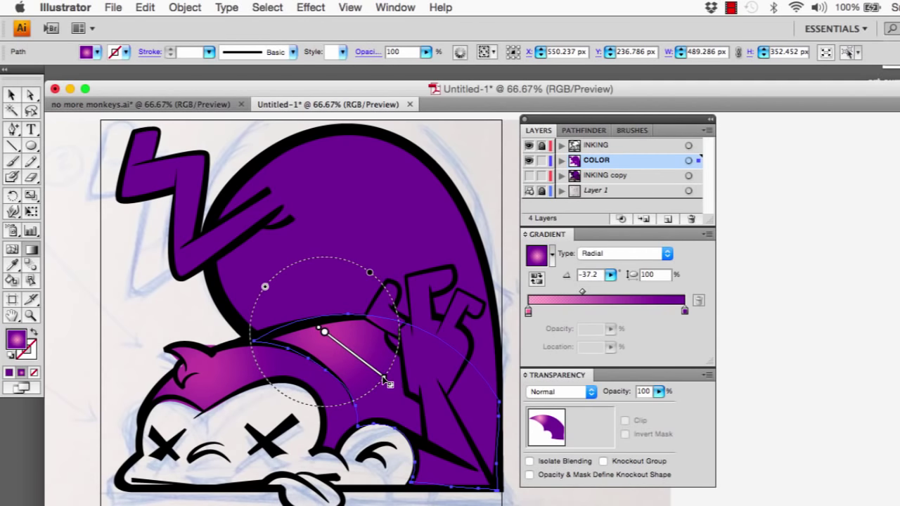
pyautogui.moveTo(388, 382)
pyautogui.mouseDown()
pyautogui.moveTo(393, 390)
pyautogui.moveTo(388, 383)
pyautogui.mouseUp()
pyautogui.moveTo(321, 334); pyautogui.dragTo(331, 346)
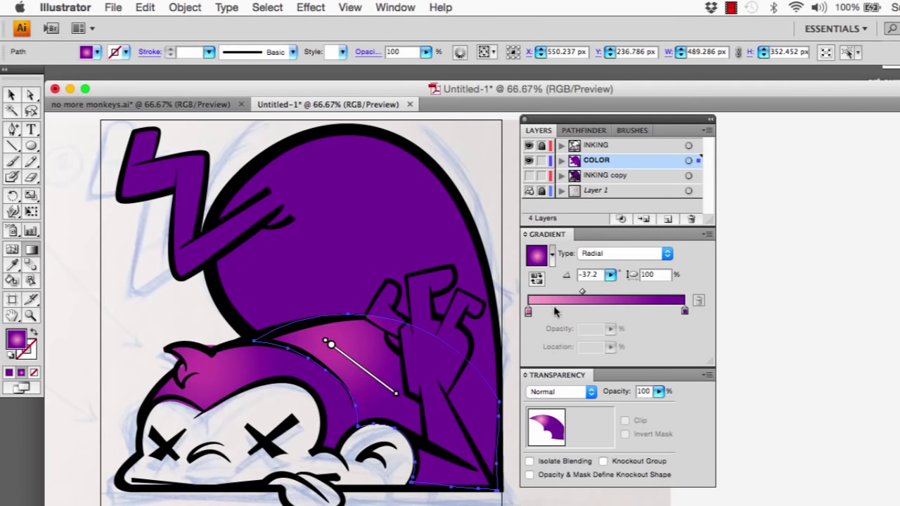
pyautogui.moveTo(582, 292); pyautogui.dragTo(573, 296)
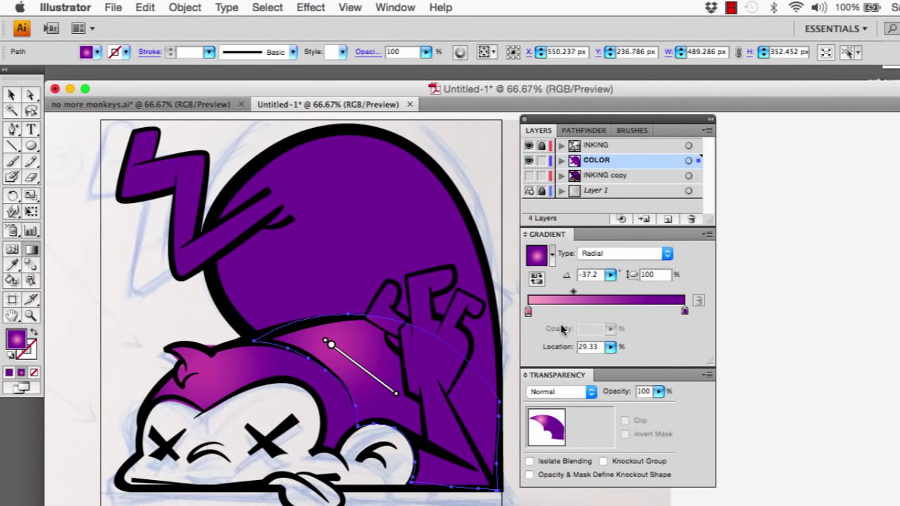
pyautogui.press('v')
pyautogui.click(340, 235)
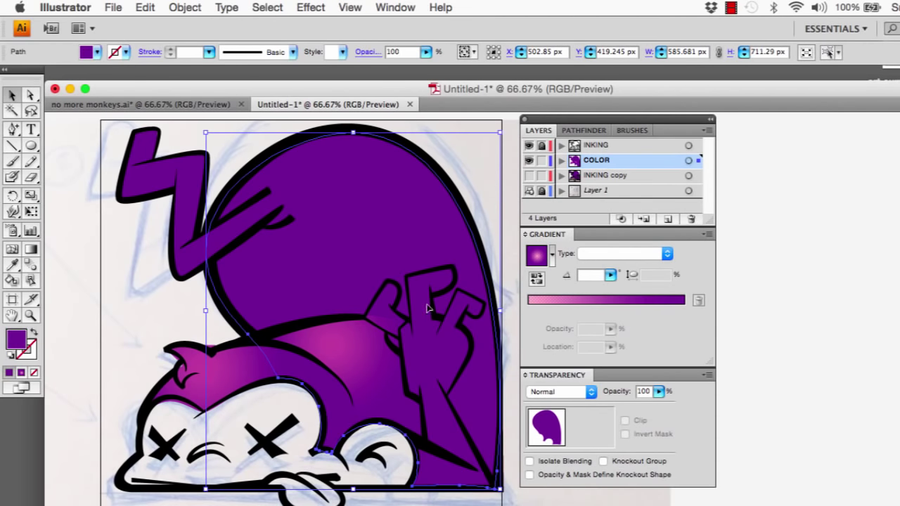
# Step: Apply the radial gradient to the large body shape, highlight up-left at -7.79°, midpoint 25.96%
pyautogui.click(538, 258)
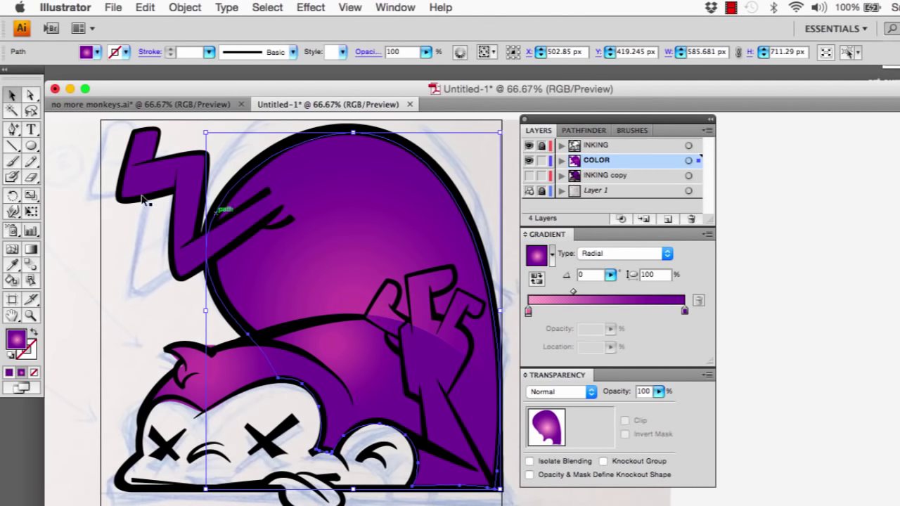
pyautogui.click(31, 250)
pyautogui.moveTo(353, 315)
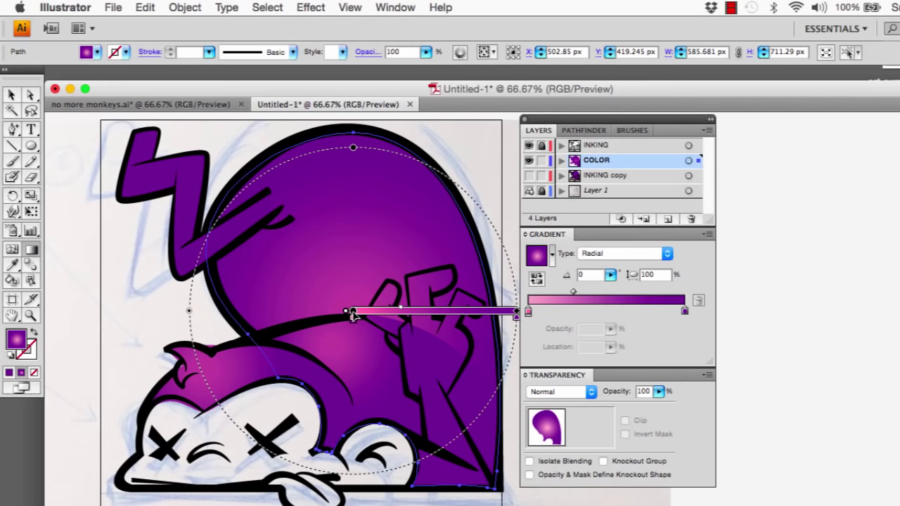
pyautogui.moveTo(353, 314)
pyautogui.mouseDown()
pyautogui.moveTo(285, 244)
pyautogui.moveTo(262, 237)
pyautogui.mouseUp()
pyautogui.moveTo(427, 236); pyautogui.dragTo(423, 265)
pyautogui.moveTo(265, 251)
pyautogui.moveTo(260, 241); pyautogui.dragTo(270, 227)
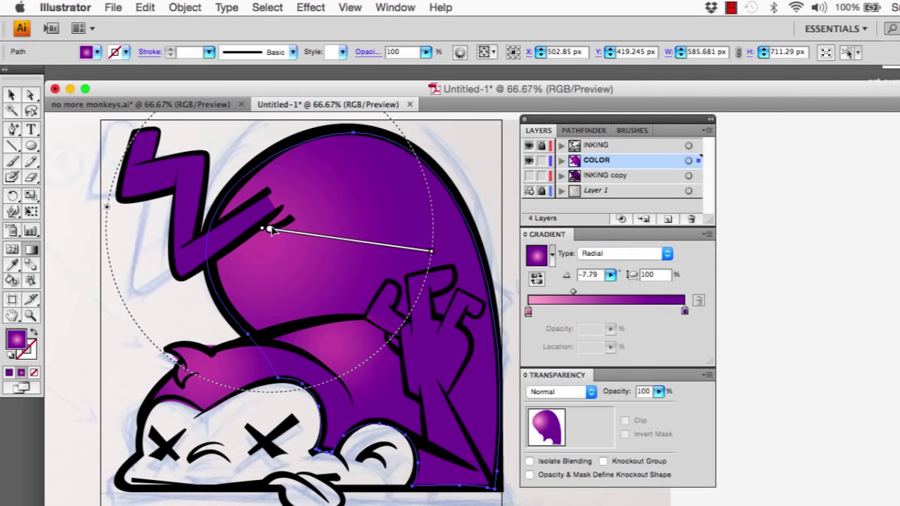
pyautogui.moveTo(433, 250); pyautogui.dragTo(402, 243)
pyautogui.moveTo(307, 241)
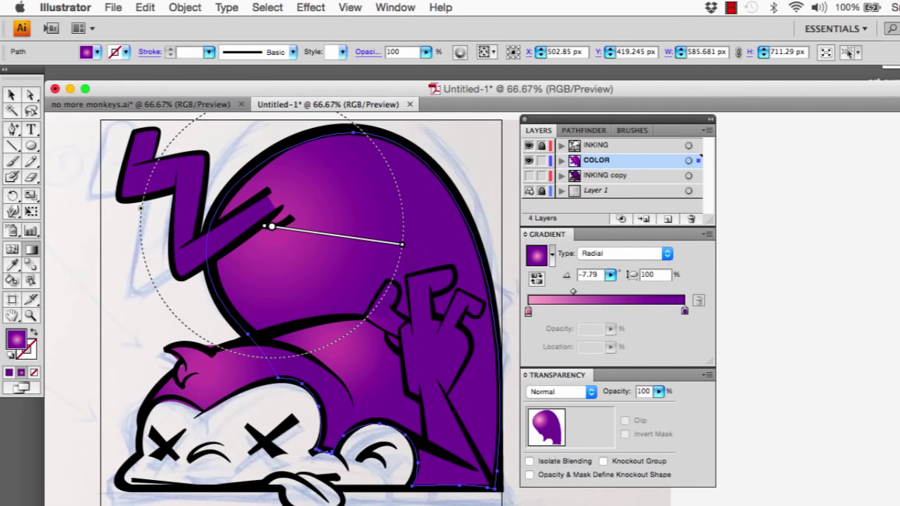
pyautogui.moveTo(575, 295); pyautogui.dragTo(569, 295)
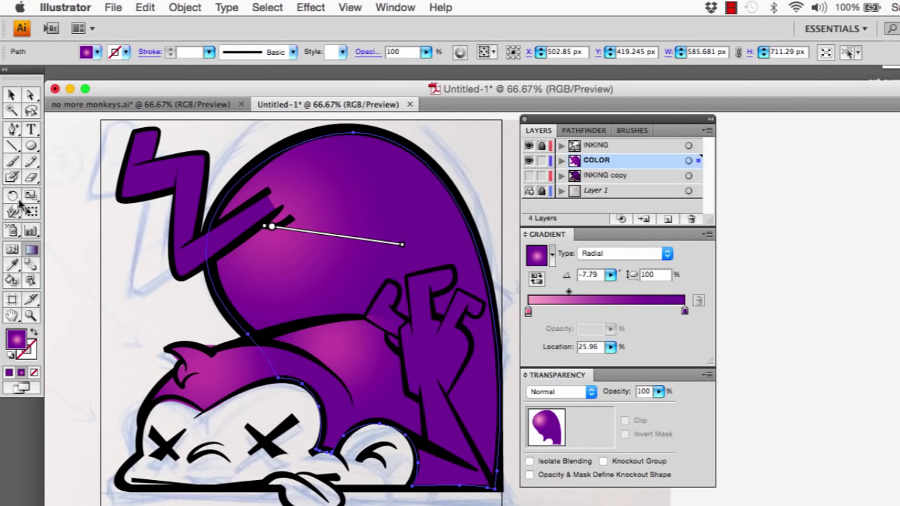
# Step: Fill the lightning-bolt tail with the radial gradient, highlight where it meets the body, then deselect
pyautogui.click(12, 94)
pyautogui.click(156, 187)
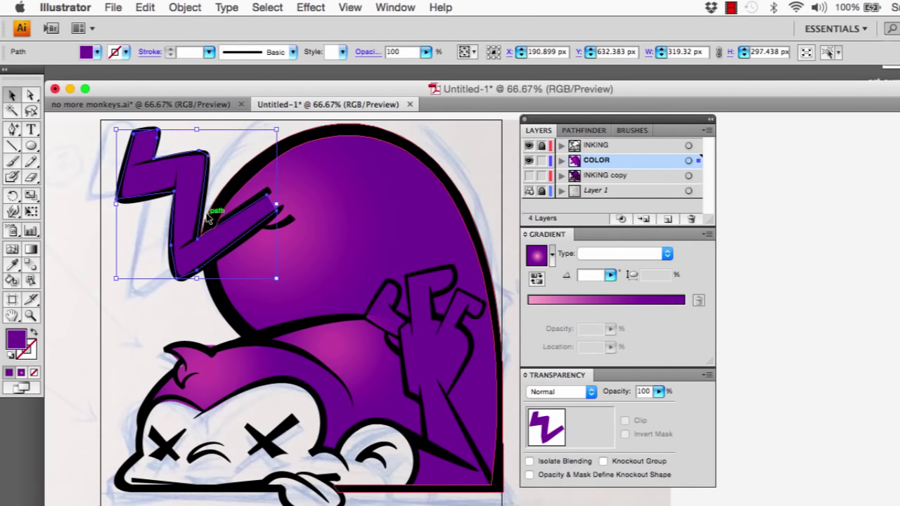
pyautogui.click(537, 258)
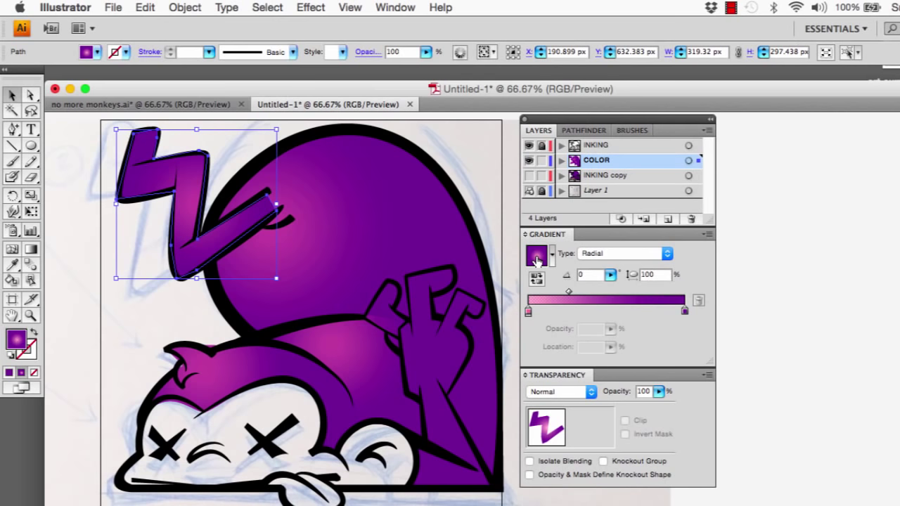
pyautogui.click(31, 249)
pyautogui.moveTo(196, 204); pyautogui.dragTo(264, 204)
pyautogui.moveTo(348, 205)
pyautogui.mouseDown()
pyautogui.moveTo(218, 261)
pyautogui.moveTo(188, 219)
pyautogui.moveTo(171, 222)
pyautogui.moveTo(161, 184)
pyautogui.moveTo(172, 187)
pyautogui.moveTo(105, 169)
pyautogui.moveTo(114, 170)
pyautogui.mouseUp()
pyautogui.moveTo(169, 222)
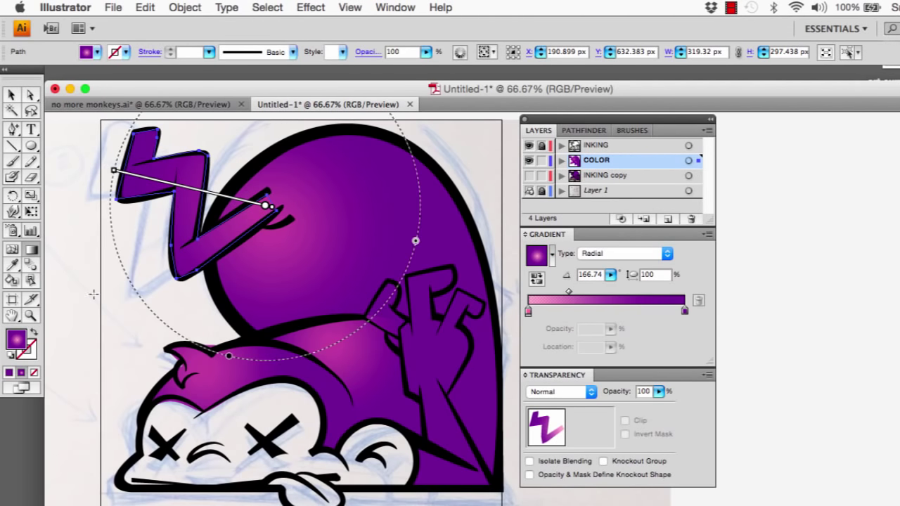
pyautogui.click(12, 94)
pyautogui.click(65, 248)
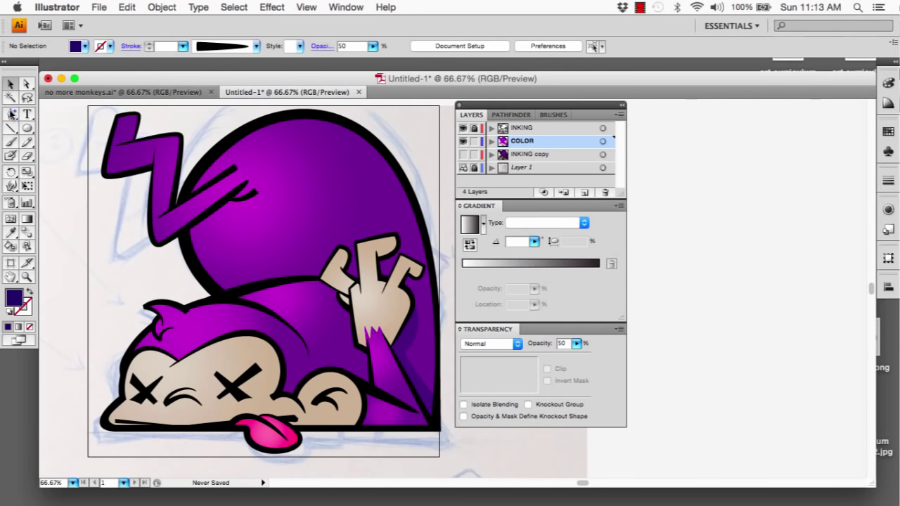
# Step: Sketch a loop and arrow toward the bolt with the brush, then undo them
pyautogui.click(12, 114)
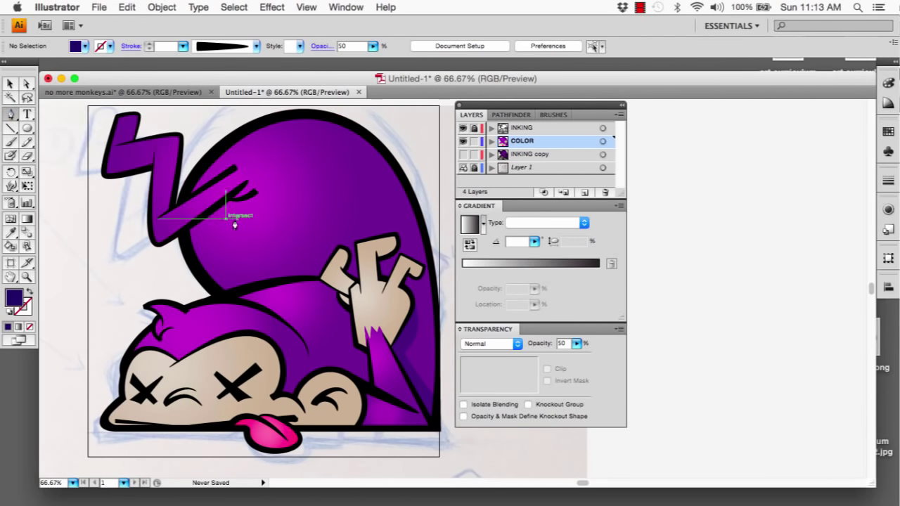
pyautogui.press('b')
pyautogui.moveTo(57, 184); pyautogui.dragTo(92, 202)
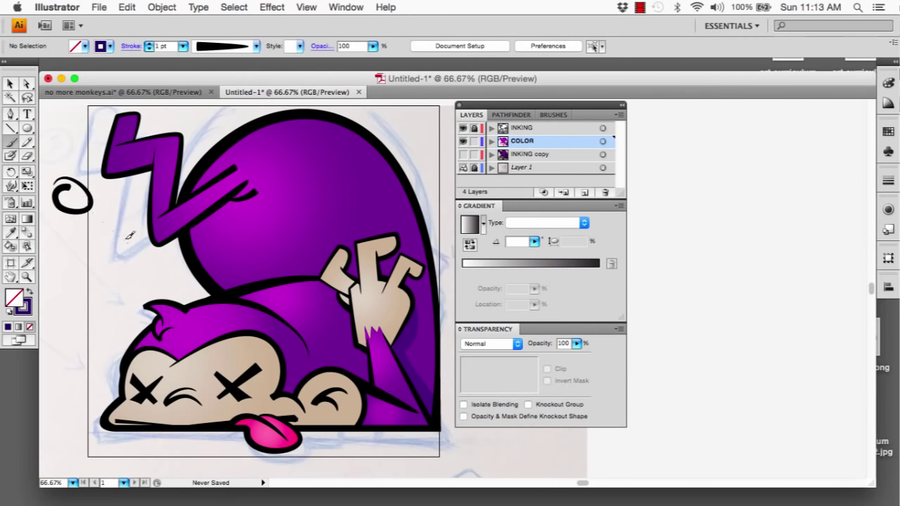
pyautogui.moveTo(113, 239); pyautogui.dragTo(129, 244)
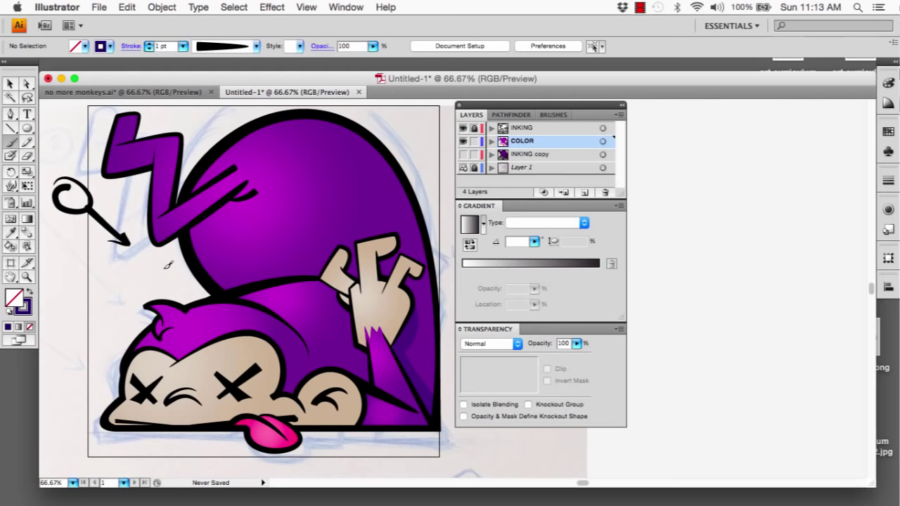
pyautogui.hotkey('ctrl', 'z')
pyautogui.hotkey('ctrl', 'z')
pyautogui.press('v')
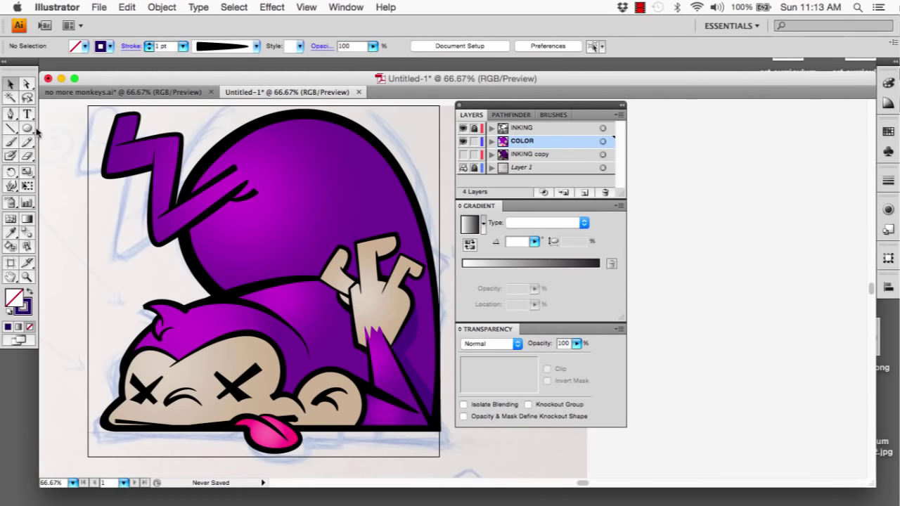
# Step: Draw a curved shadow shape along the lightning bolt's lower edge with the Pen tool
pyautogui.click(11, 114)
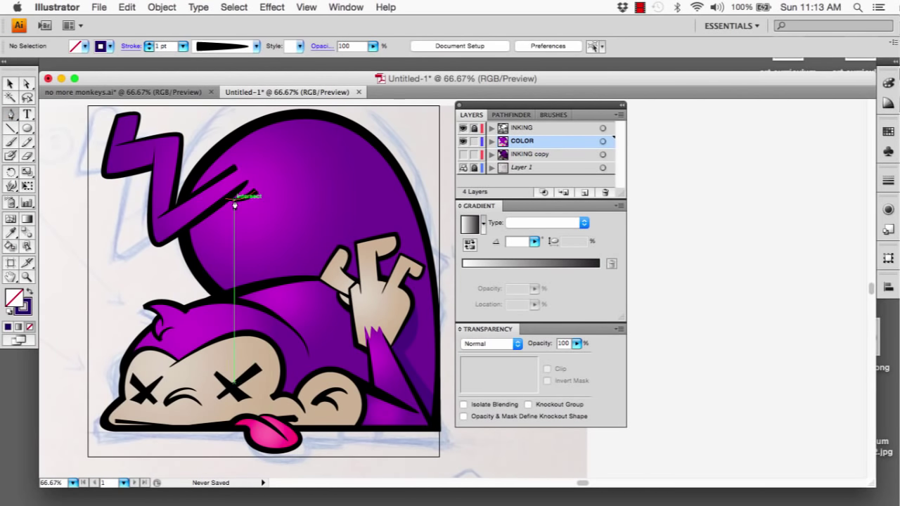
pyautogui.click(234, 203)
pyautogui.moveTo(190, 298); pyautogui.dragTo(176, 245)
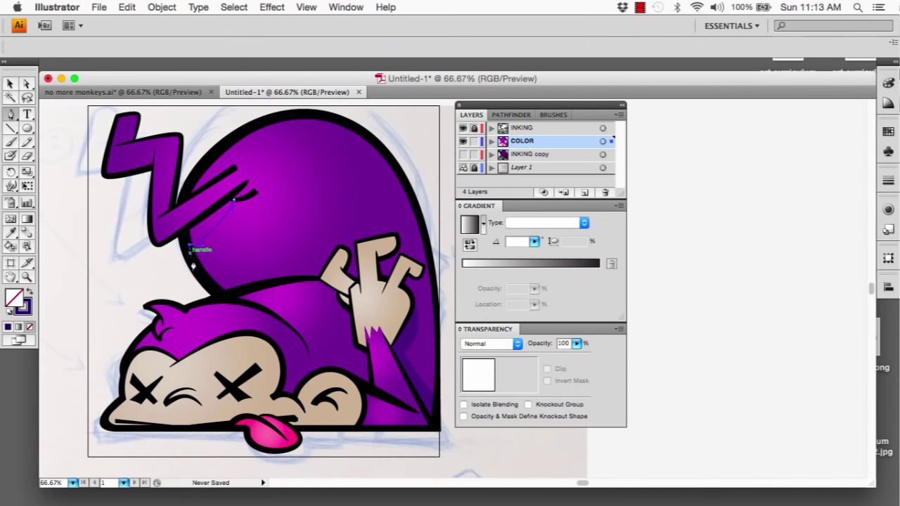
pyautogui.moveTo(195, 262); pyautogui.dragTo(251, 200)
pyautogui.click(251, 180)
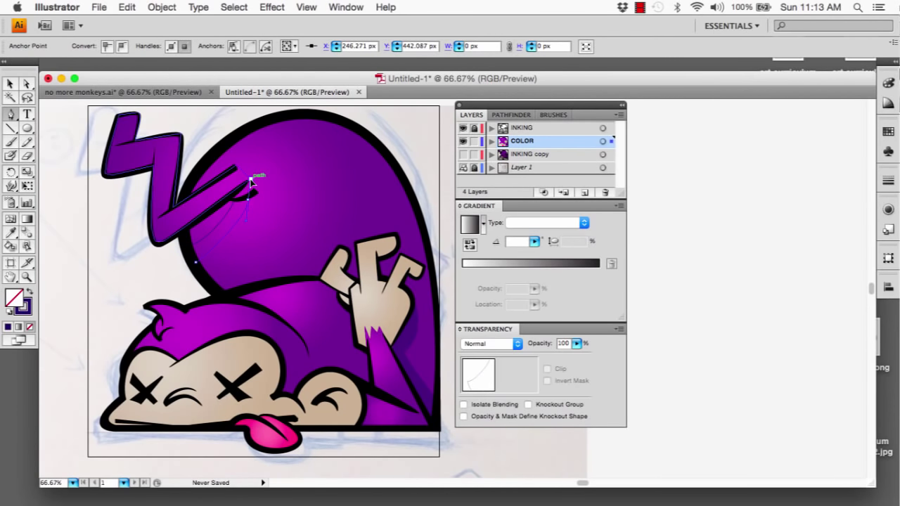
pyautogui.moveTo(245, 194); pyautogui.dragTo(236, 204)
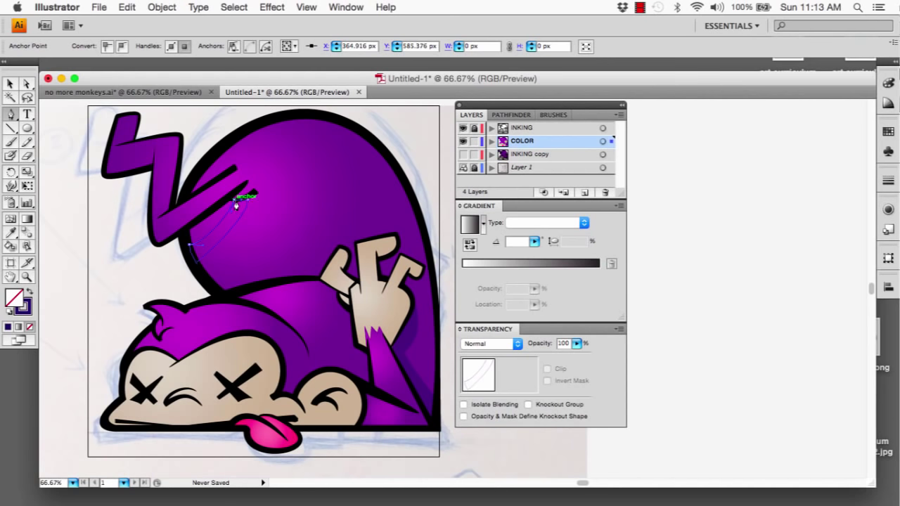
# Step: Fill the bolt shadow with dark navy and lower its opacity
pyautogui.click(29, 293)
pyautogui.press('v')
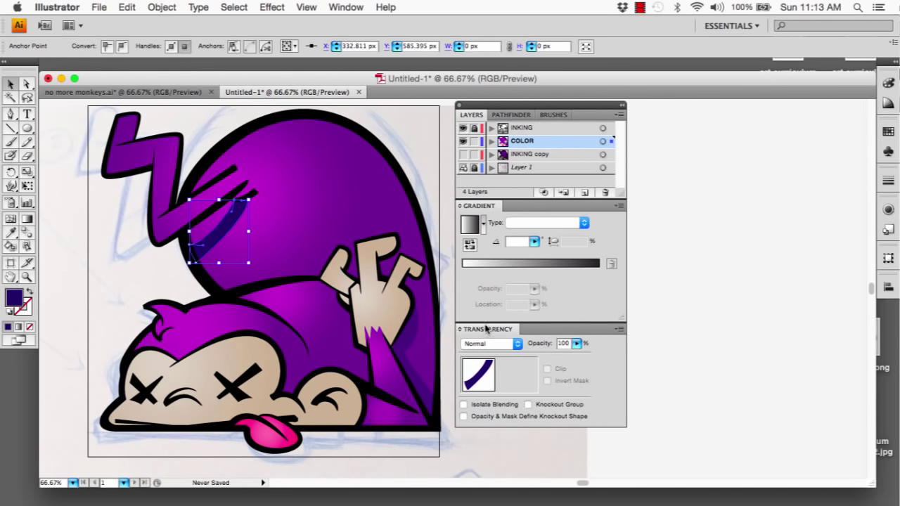
pyautogui.click(575, 343)
pyautogui.moveTo(574, 358); pyautogui.dragTo(540, 353)
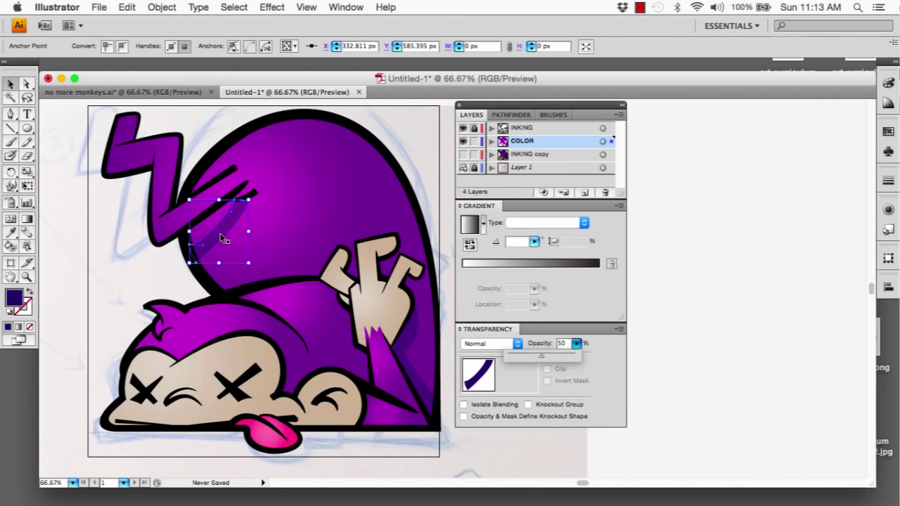
pyautogui.click(128, 265)
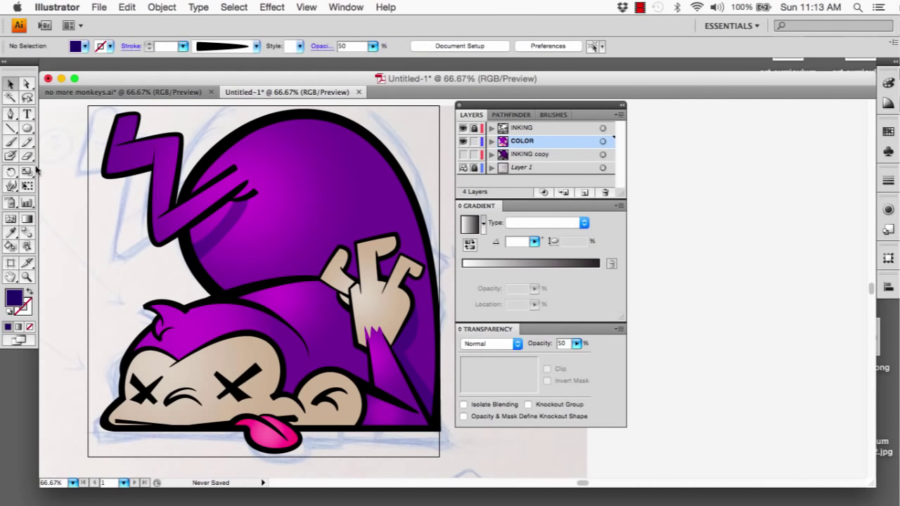
# Step: Set the dark shadow shape on the monkey's body to 50% opacity
pyautogui.click(14, 116)
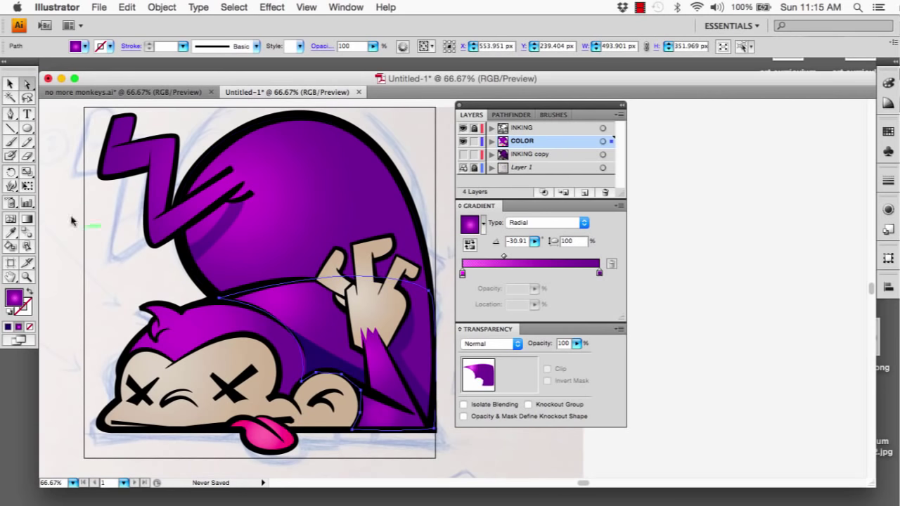
pyautogui.click(315, 355)
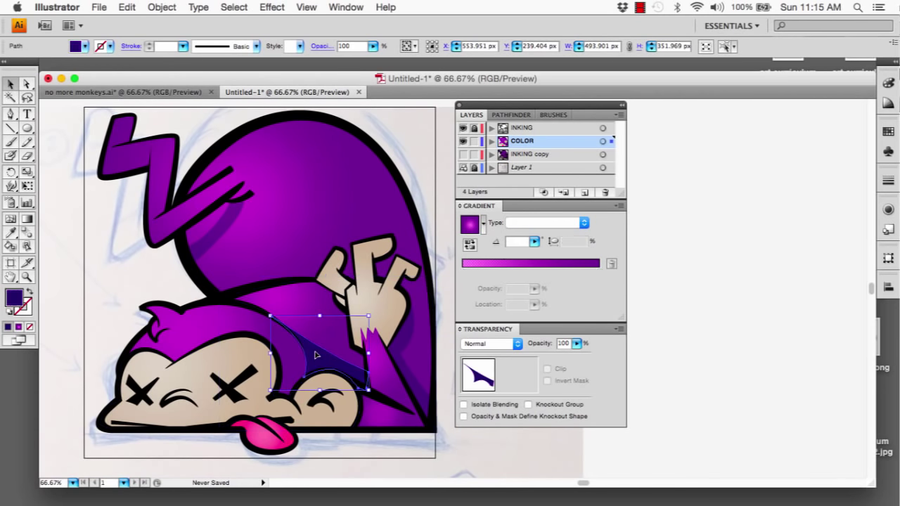
pyautogui.click(576, 343)
pyautogui.moveTo(573, 362); pyautogui.dragTo(551, 359)
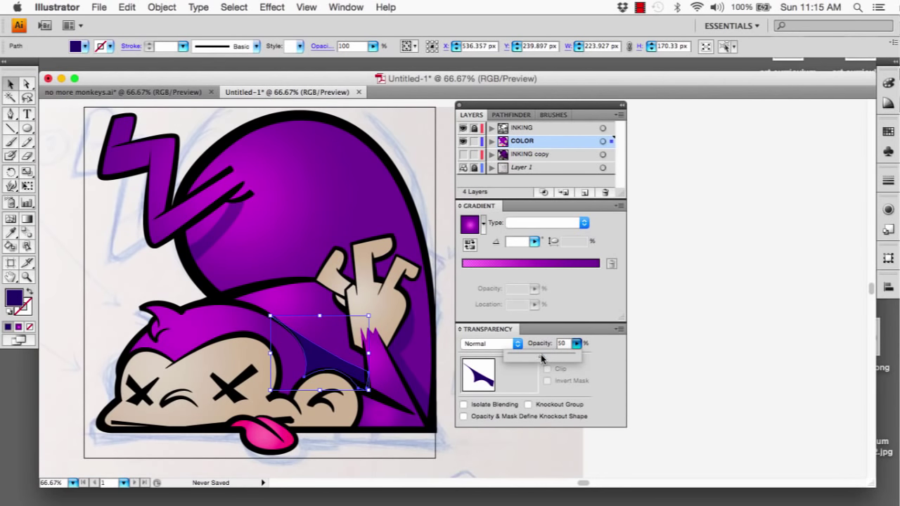
pyautogui.moveTo(541, 358); pyautogui.dragTo(541, 358)
pyautogui.click(138, 286)
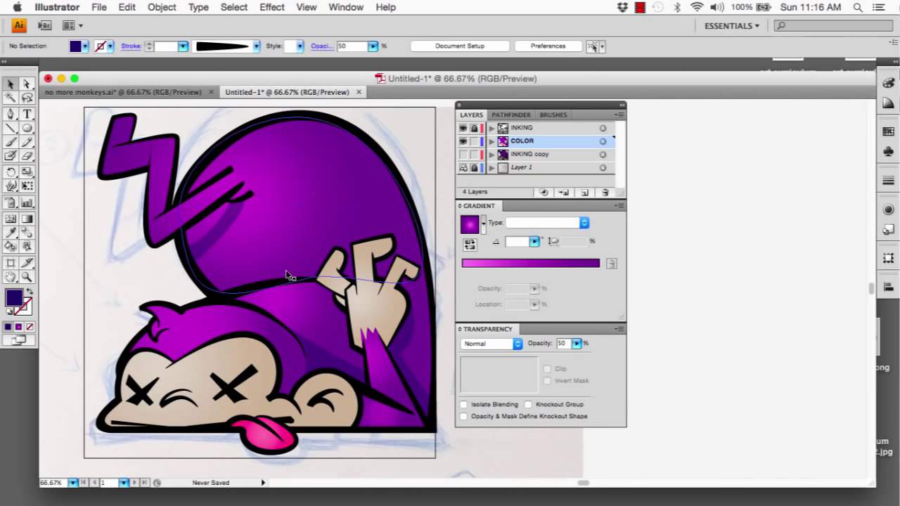
pyautogui.moveTo(275, 246); pyautogui.dragTo(272, 248)
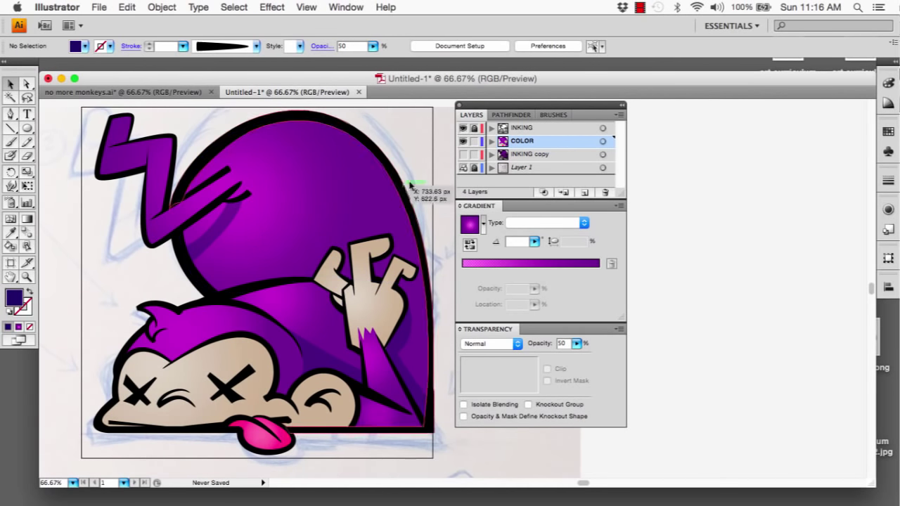
# Step: Add Layer 5, drag it just above Layer 1, and rename it 'background'
pyautogui.click(583, 194)
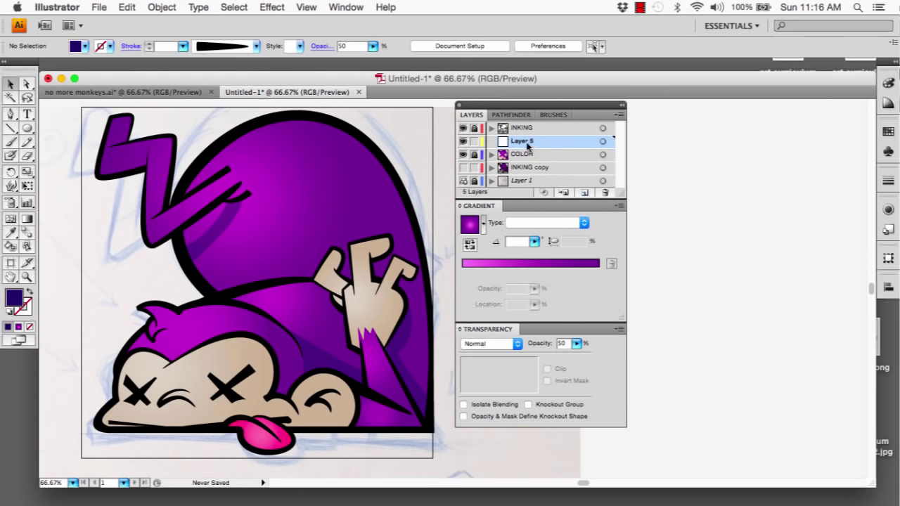
pyautogui.moveTo(527, 143); pyautogui.dragTo(526, 174)
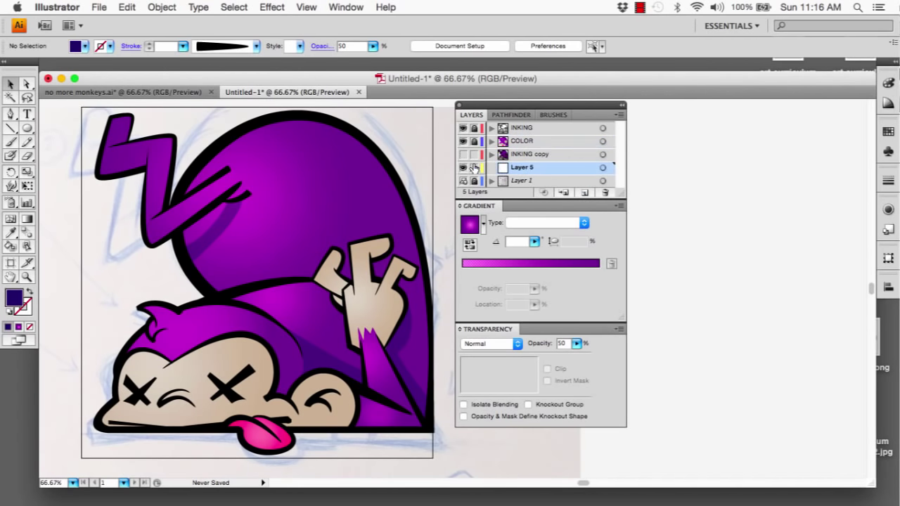
pyautogui.doubleClick(523, 171)
pyautogui.write('background')
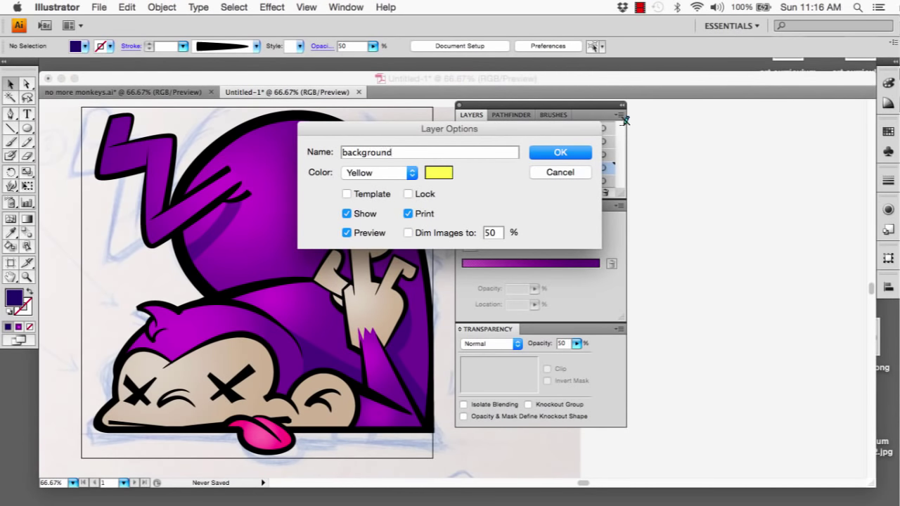
pyautogui.click(553, 154)
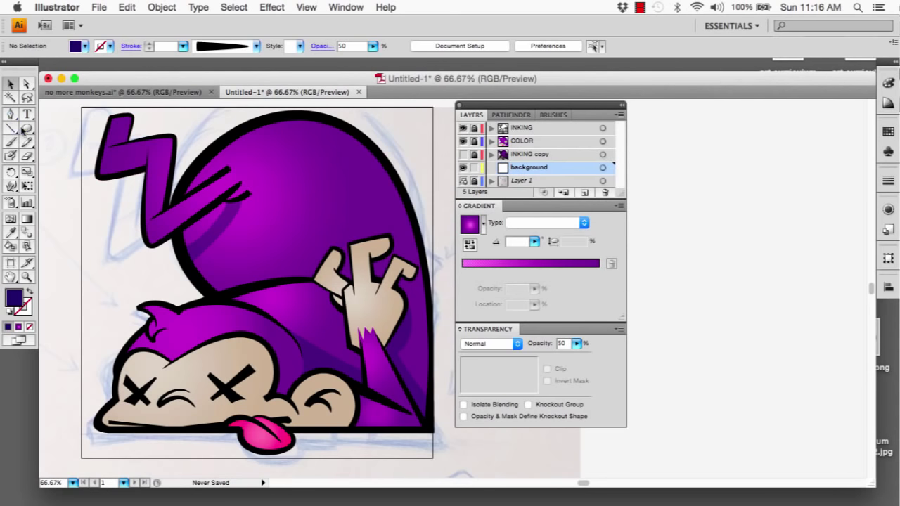
# Step: Draw a background square over the artboard, hide the Layer 1 sketch, and apply a radial gradient
pyautogui.moveTo(28, 132); pyautogui.dragTo(433, 461)
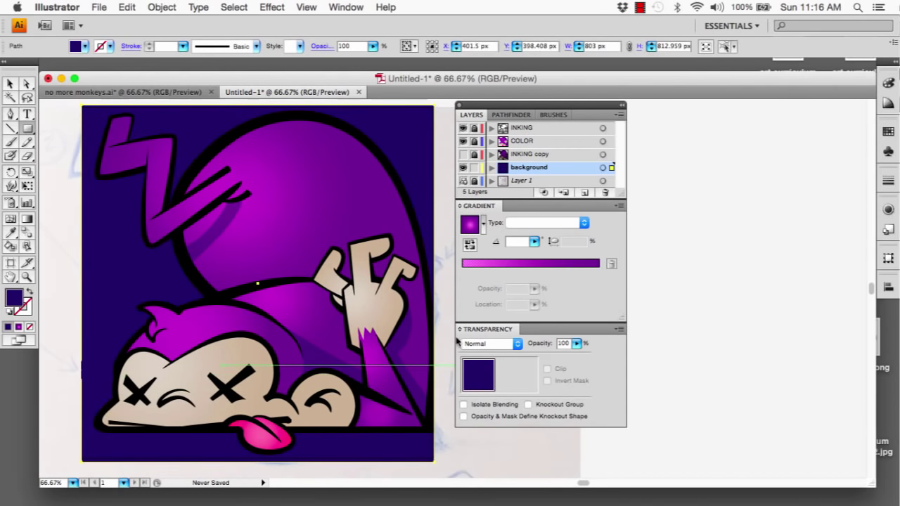
pyautogui.click(463, 180)
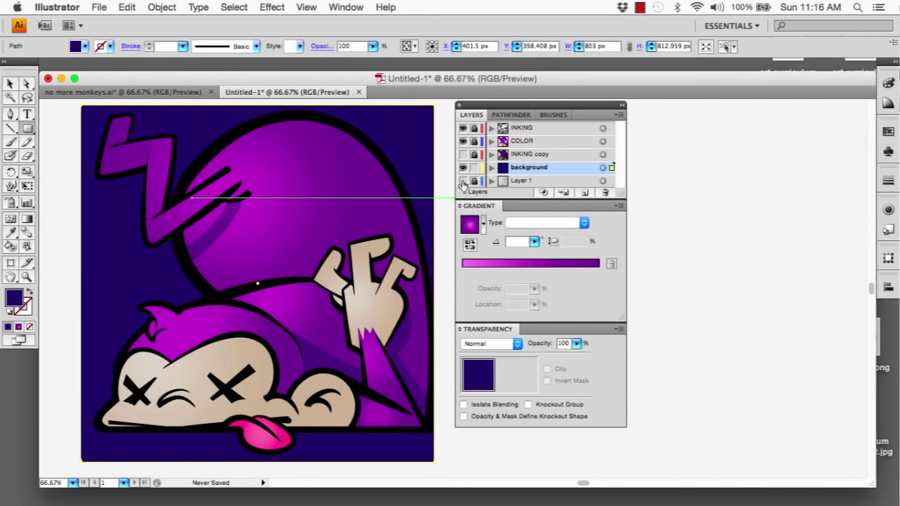
pyautogui.click(10, 84)
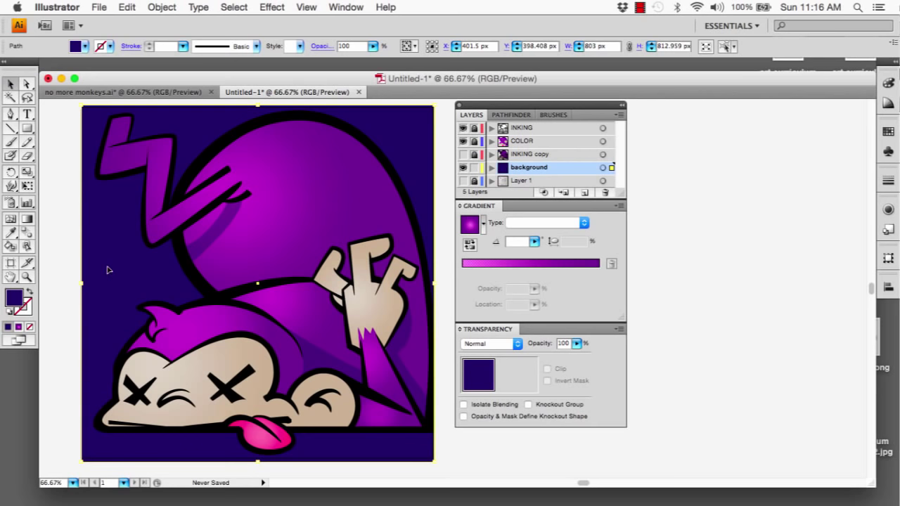
pyautogui.click(466, 226)
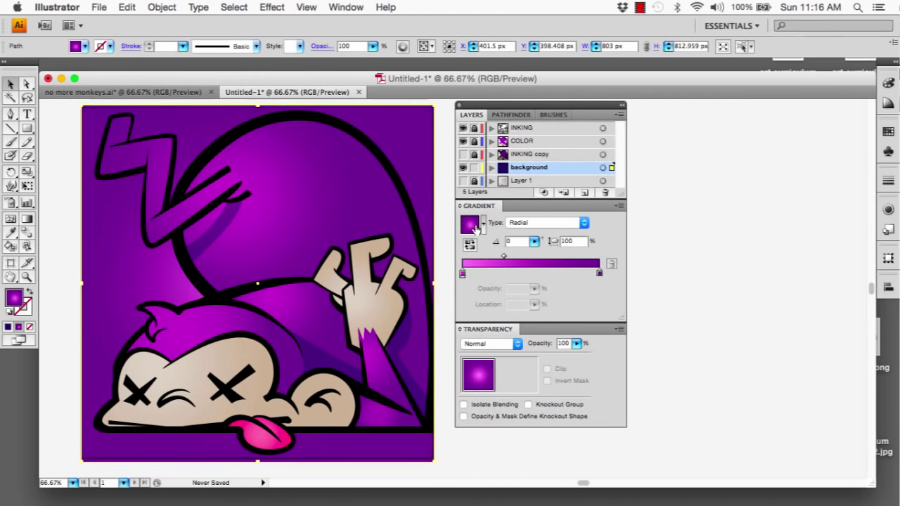
# Step: Colour the gradient fully opaque cyan at the centre fading to blue at the outer stop
pyautogui.doubleClick(599, 272)
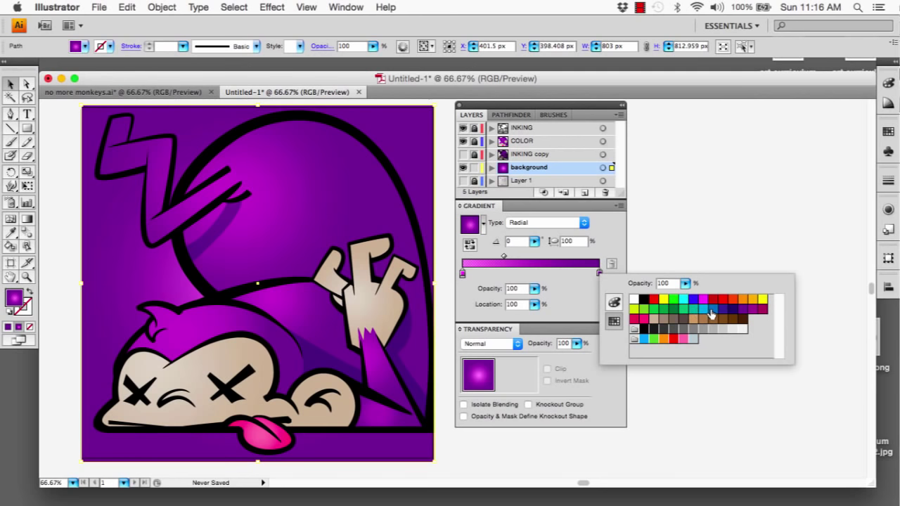
pyautogui.click(711, 310)
pyautogui.click(570, 290)
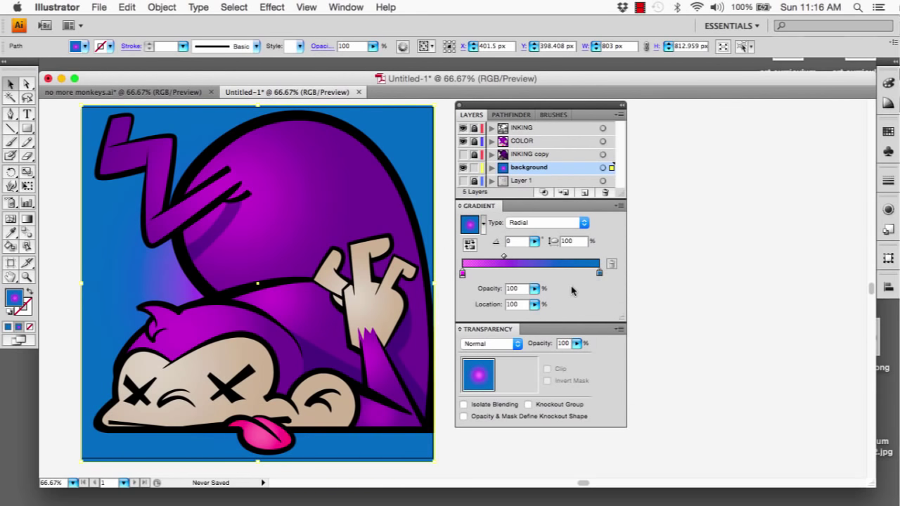
pyautogui.doubleClick(463, 273)
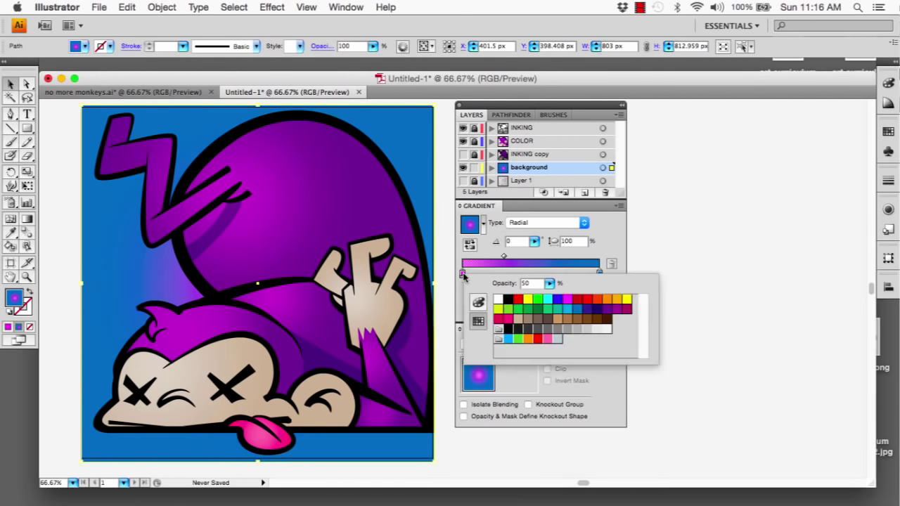
pyautogui.click(564, 311)
pyautogui.click(548, 302)
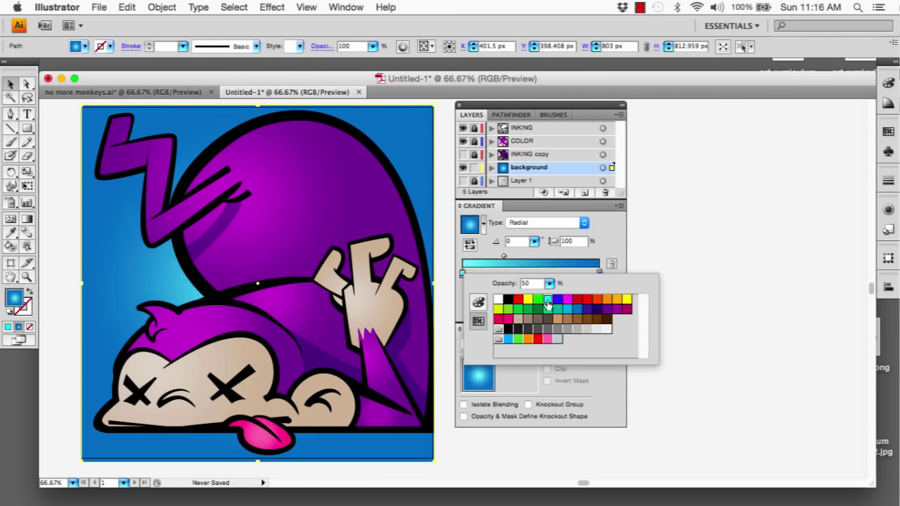
pyautogui.click(518, 264)
pyautogui.click(516, 272)
pyautogui.moveTo(517, 274); pyautogui.dragTo(527, 257)
pyautogui.click(463, 273)
pyautogui.click(534, 289)
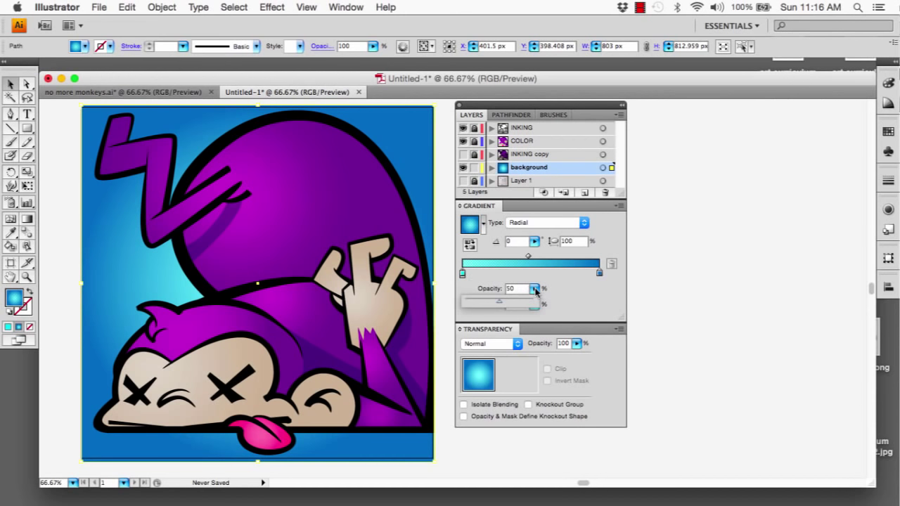
pyautogui.moveTo(503, 303); pyautogui.dragTo(539, 304)
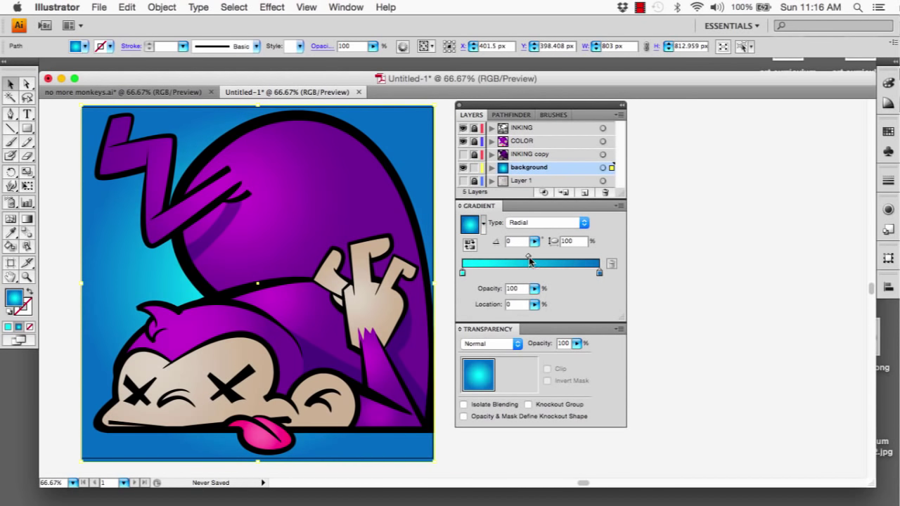
pyautogui.moveTo(529, 257); pyautogui.dragTo(539, 257)
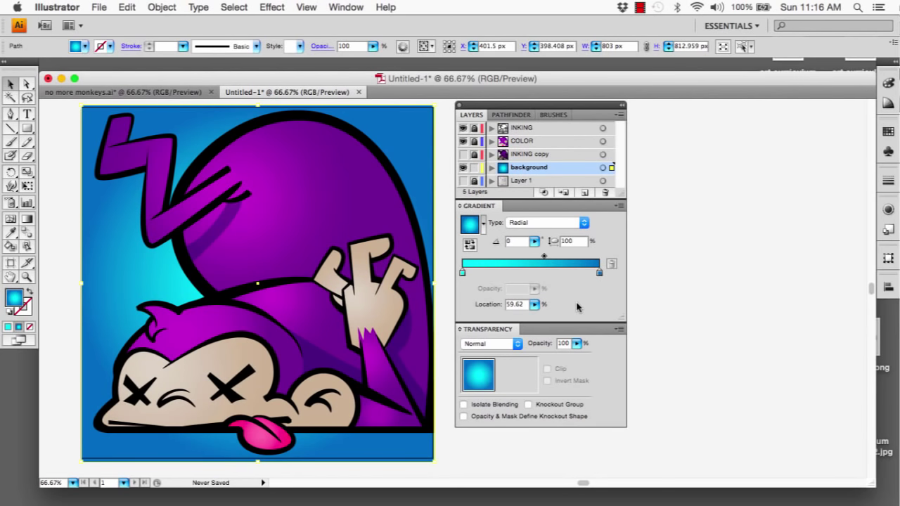
# Step: Draw a 708 × 793 px rounded rectangle inset just inside the artwork's edges
pyautogui.click(28, 129)
pyautogui.moveTo(30, 129); pyautogui.dragTo(53, 145)
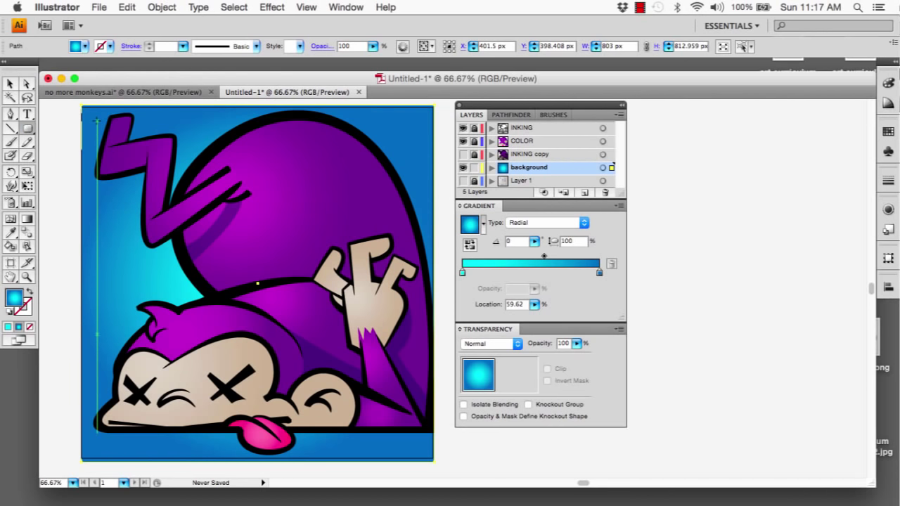
pyautogui.moveTo(97, 121); pyautogui.dragTo(409, 467)
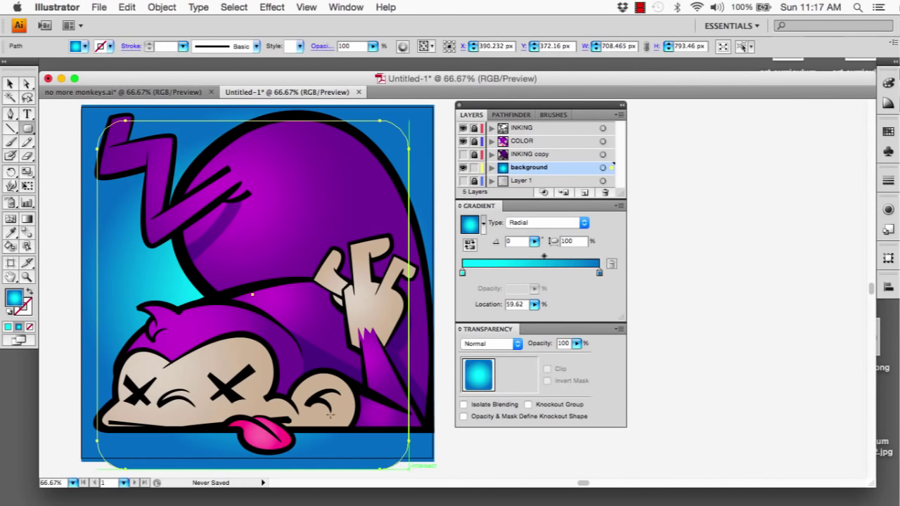
# Step: Fill the rounded rectangle white and draw an 812 × 820 px rectangle over the artboard
pyautogui.click(109, 47)
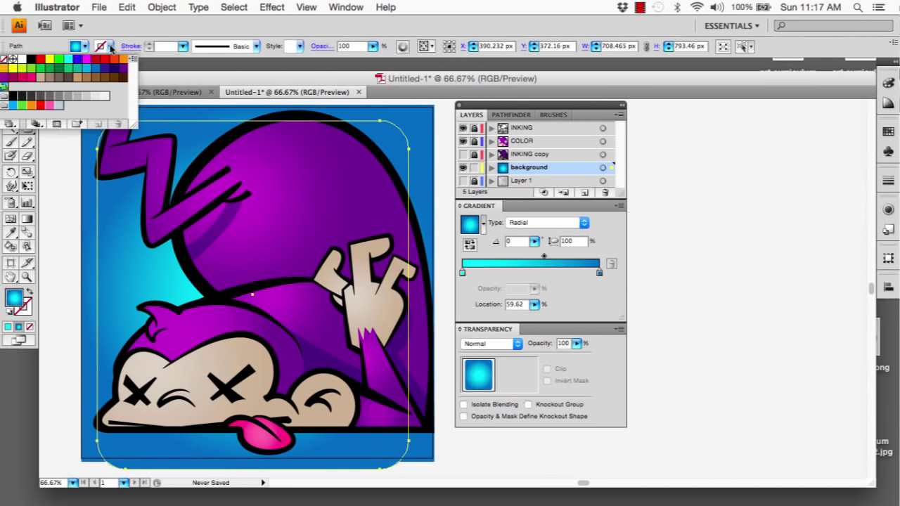
pyautogui.click(21, 59)
pyautogui.click(11, 83)
pyautogui.click(28, 128)
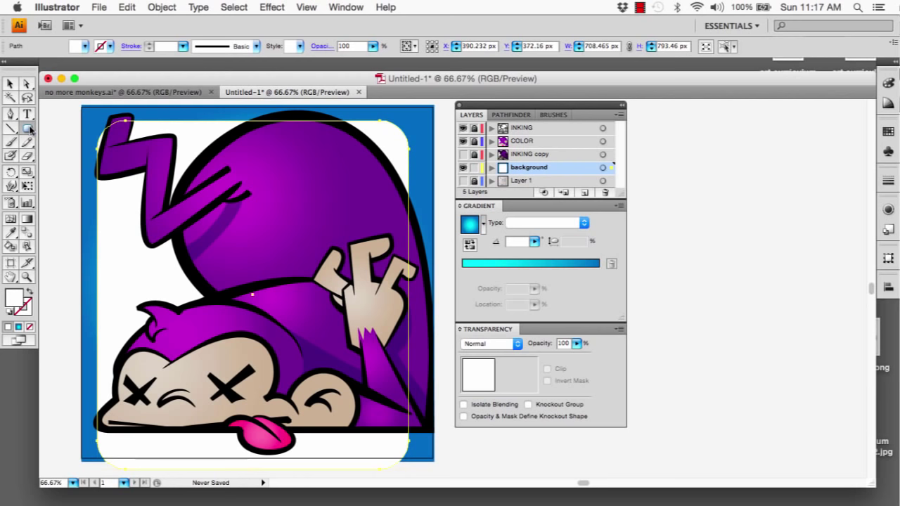
pyautogui.moveTo(29, 128); pyautogui.dragTo(434, 466)
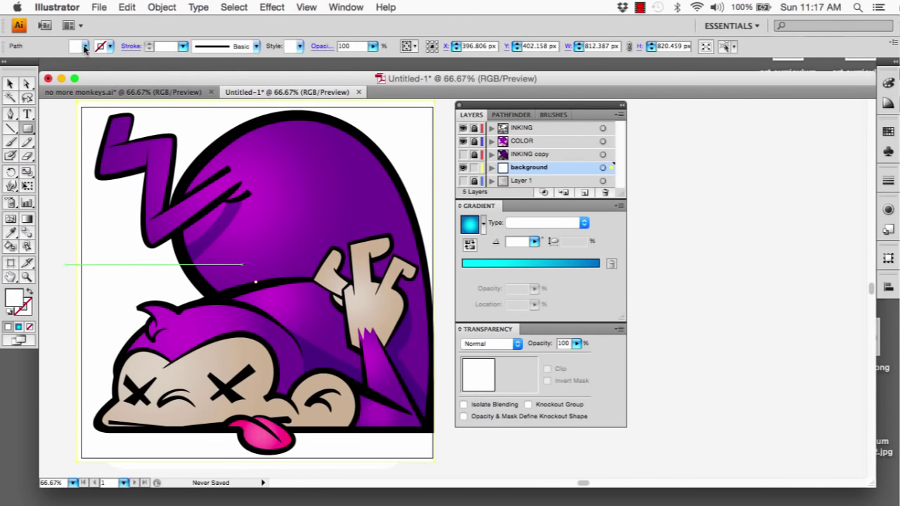
# Step: Fill the full-artboard rectangle black and send it backward behind the monkey
pyautogui.click(85, 47)
pyautogui.click(30, 60)
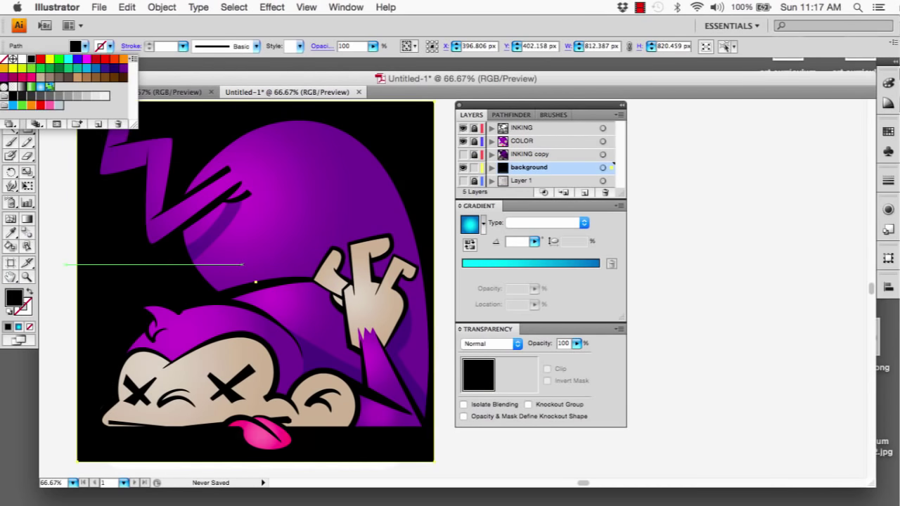
pyautogui.press('Escape')
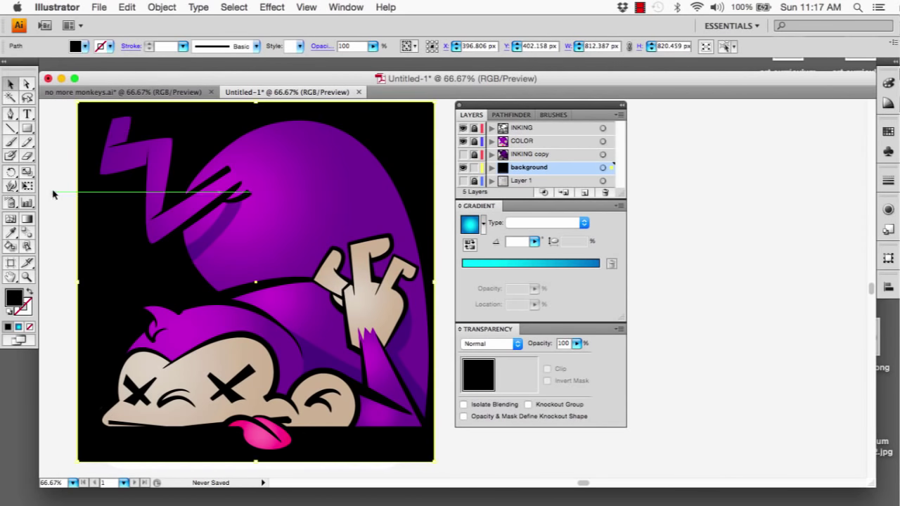
pyautogui.rightClick(100, 232)
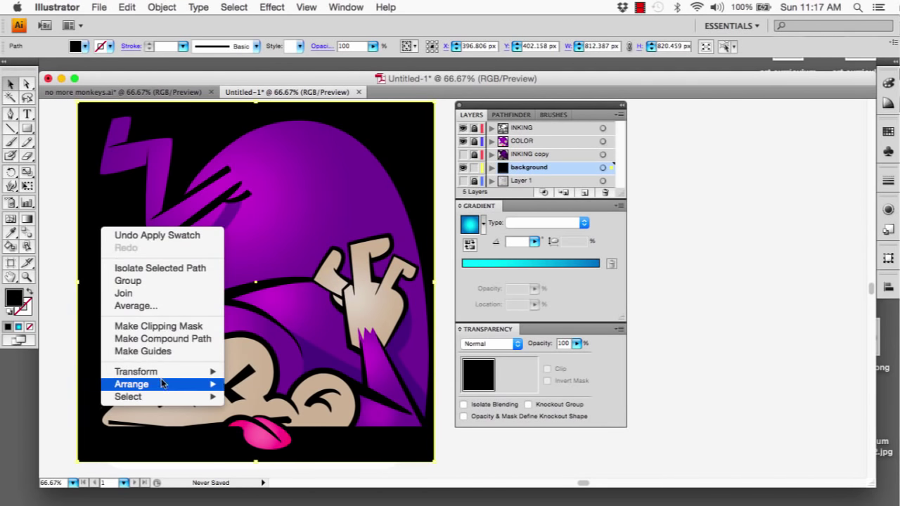
pyautogui.moveTo(163, 385)
pyautogui.click(249, 409)
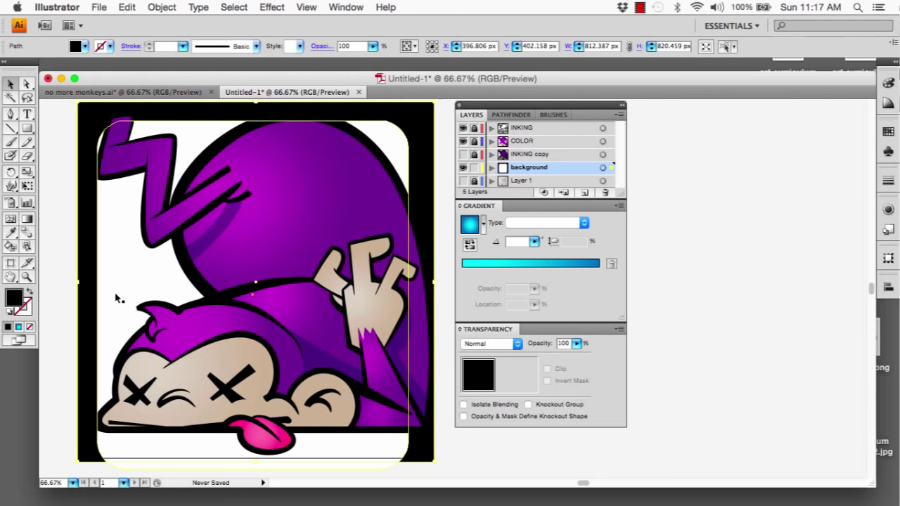
# Step: Shorten the white rounded rectangle to about 708 × 705 px by dragging its bottom edge up
pyautogui.scroll(-2, 161, 334)
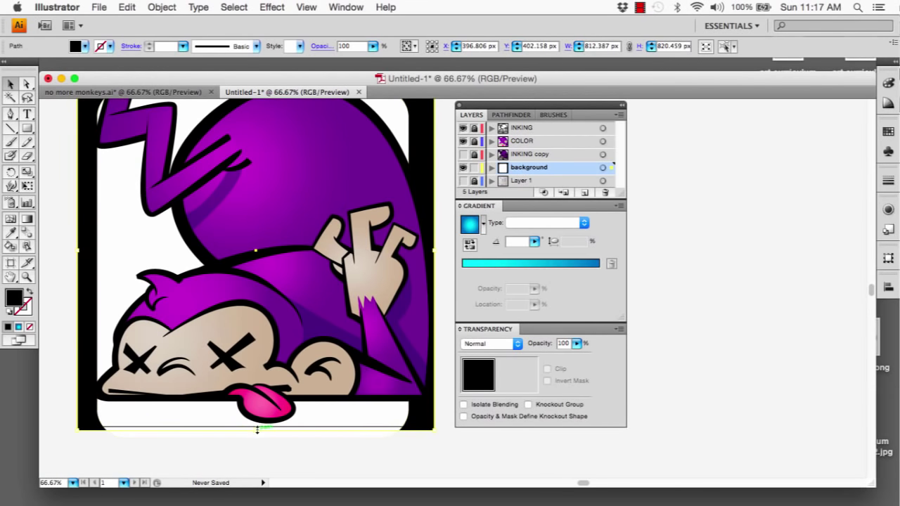
pyautogui.click(260, 455)
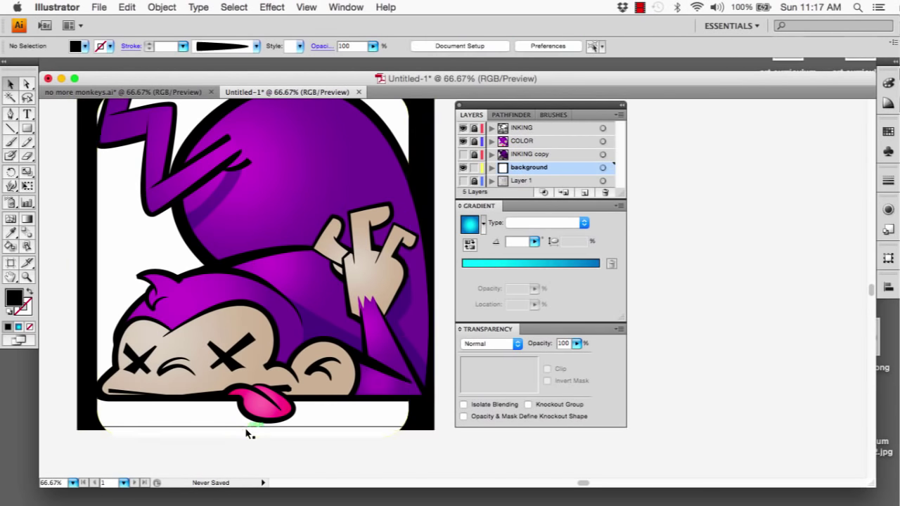
pyautogui.click(257, 438)
pyautogui.moveTo(253, 435); pyautogui.dragTo(252, 400)
pyautogui.scroll(2, 212, 392)
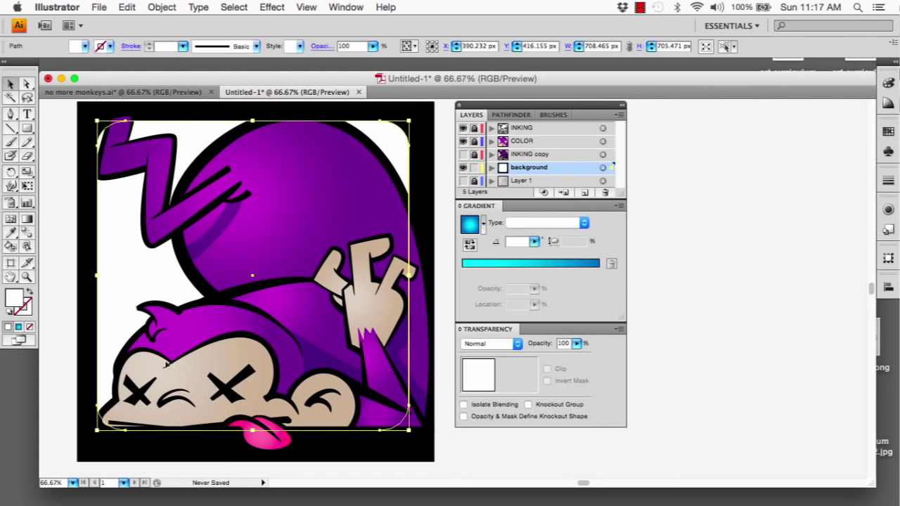
# Step: Subtract the rounded rectangle from the black rectangle with Pathfinder Minus Front to form a frame
pyautogui.keyDown('shift'); pyautogui.click(83, 235); pyautogui.keyUp('shift')
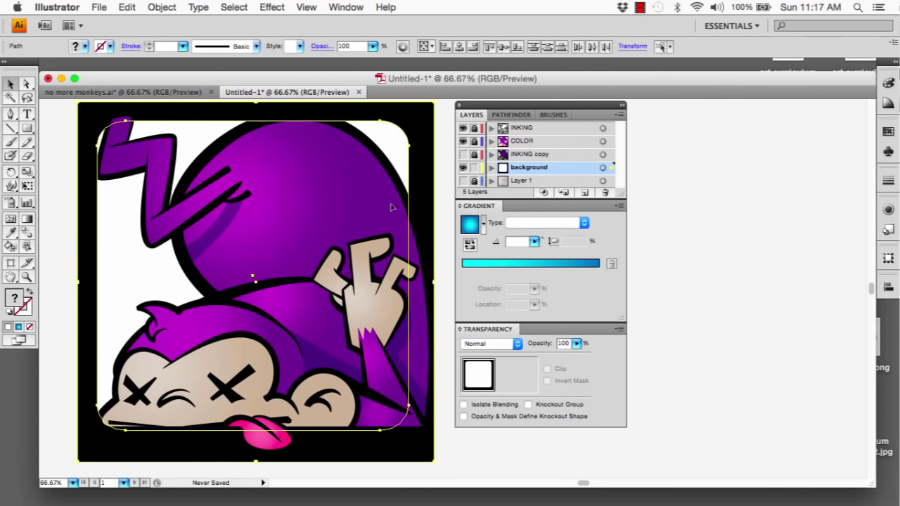
pyautogui.click(511, 116)
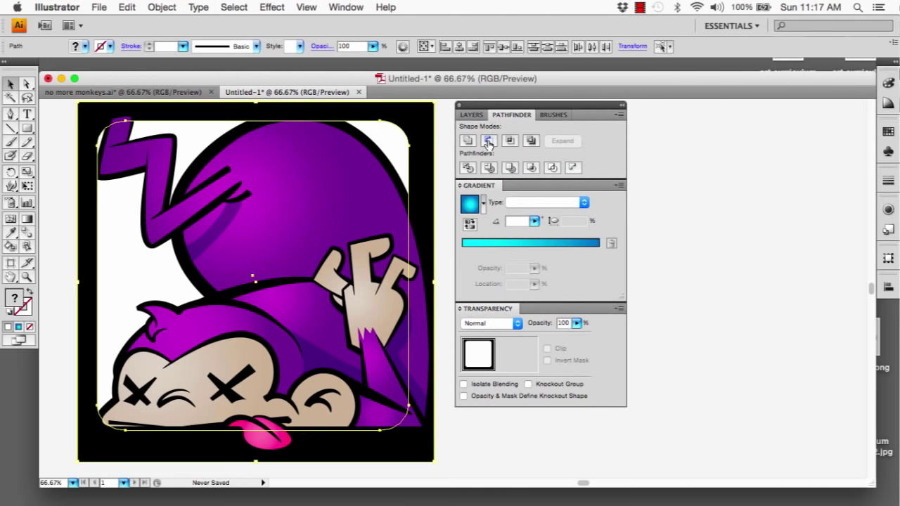
pyautogui.click(489, 143)
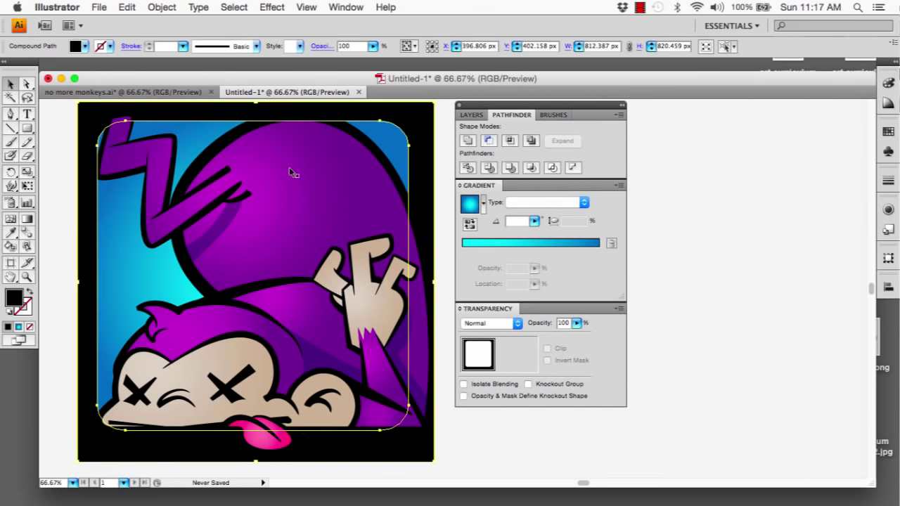
pyautogui.click(64, 139)
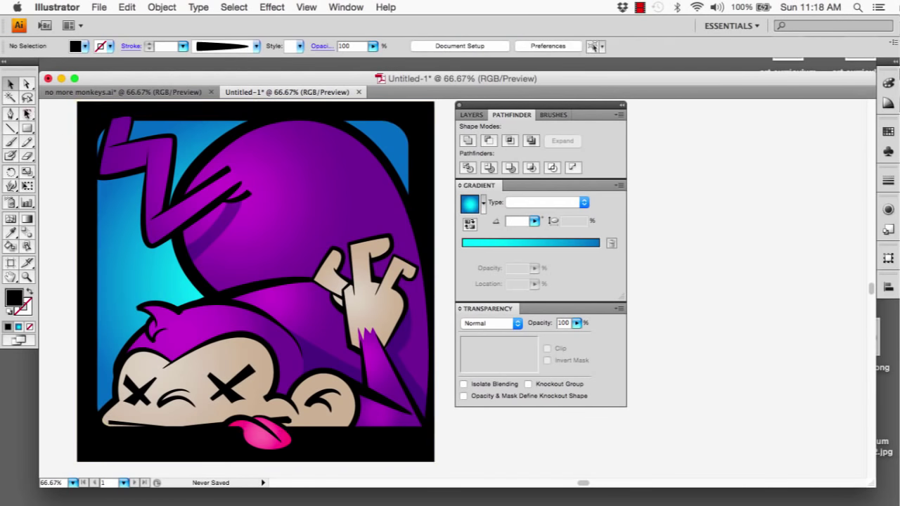
# Step: Draw the first black wedge ray from the upper left to the monkey's head with the Pen
pyautogui.hotkey('shift', 'x')
pyautogui.click(11, 115)
pyautogui.click(56, 265)
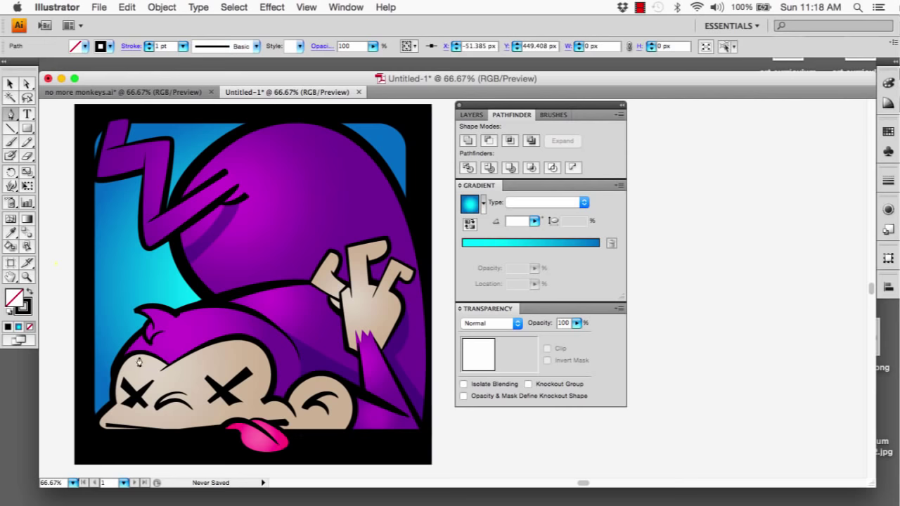
pyautogui.moveTo(139, 377); pyautogui.dragTo(158, 348)
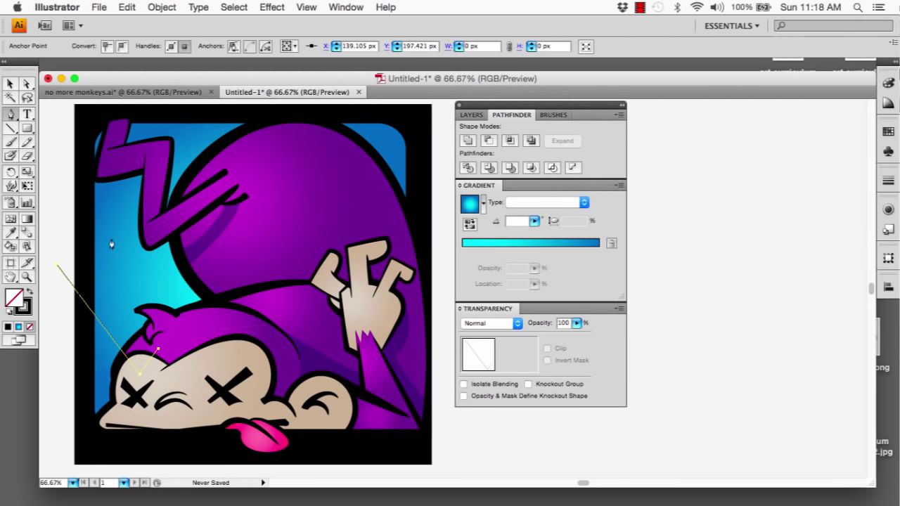
pyautogui.click(70, 156)
pyautogui.click(57, 268)
pyautogui.hotkey('shift', 'x')
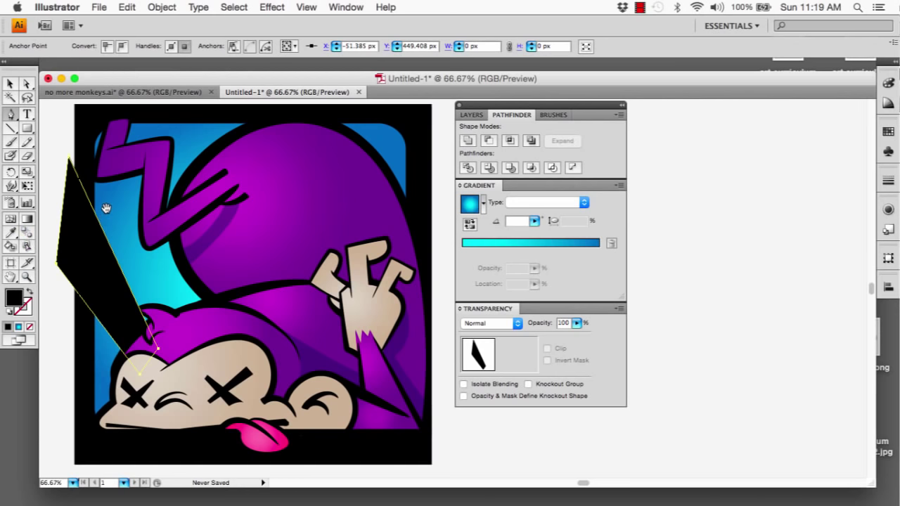
# Step: Draw a second wedge ray from beside the monkey's head up to the top edge
pyautogui.moveTo(105, 212); pyautogui.dragTo(111, 237)
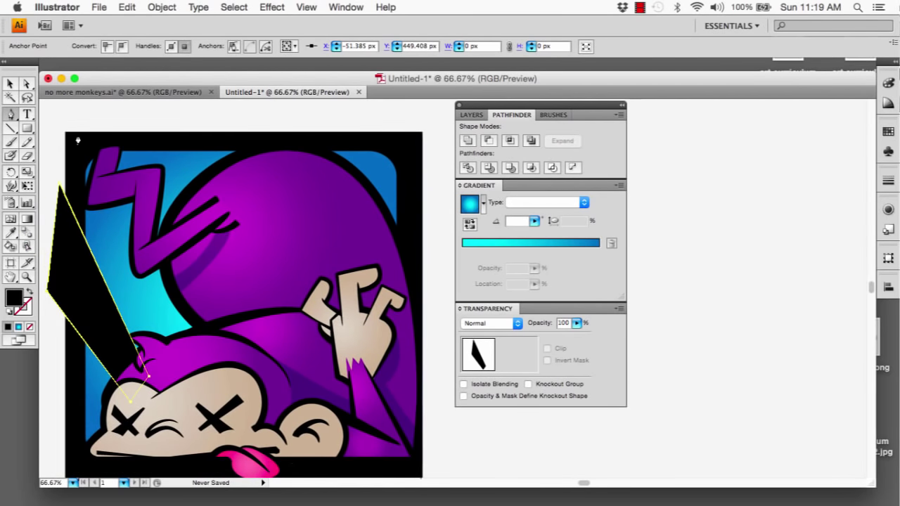
pyautogui.click(77, 121)
pyautogui.click(166, 351)
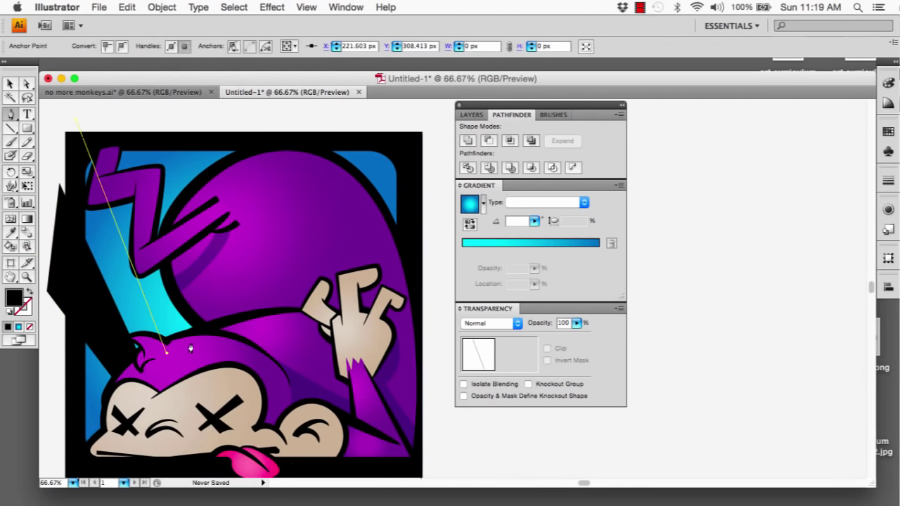
pyautogui.click(191, 343)
pyautogui.click(162, 115)
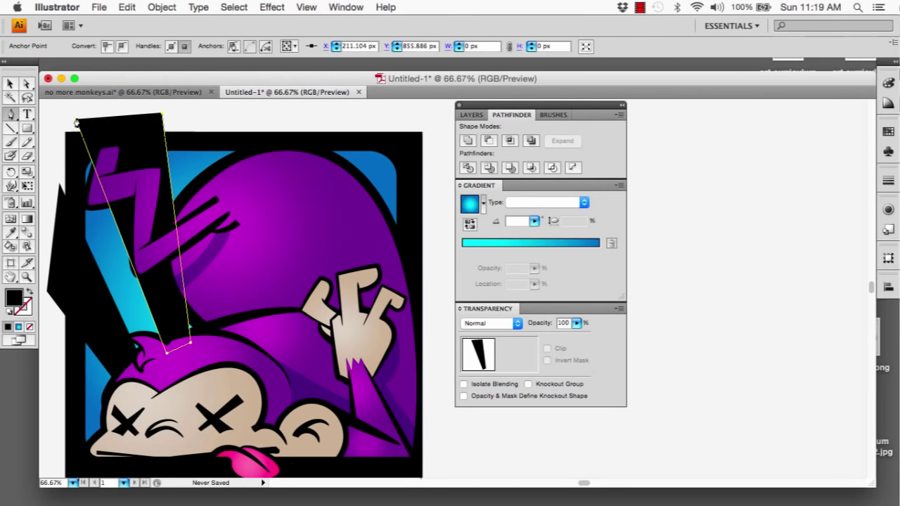
pyautogui.click(76, 123)
# Step: Widen the second ray's base and top edge by moving its anchor points
pyautogui.press('a')
pyautogui.moveTo(190, 343); pyautogui.dragTo(178, 349)
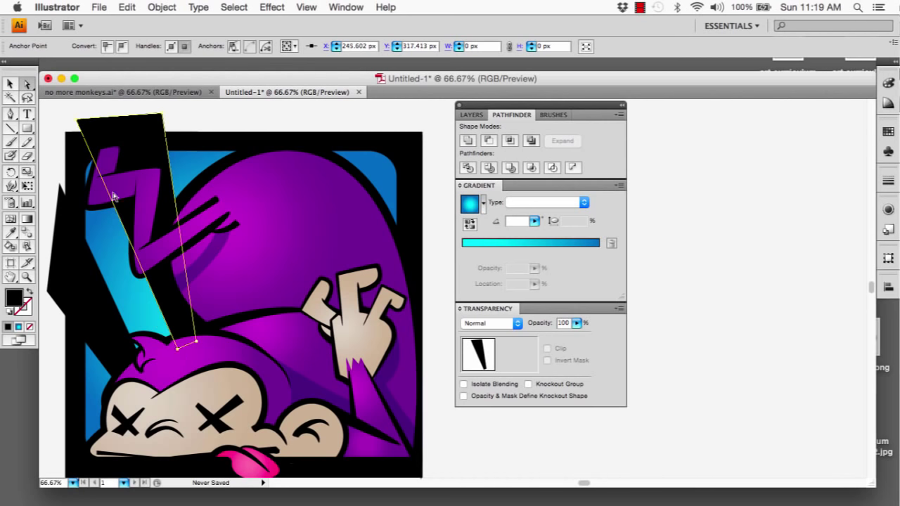
pyautogui.moveTo(79, 123); pyautogui.dragTo(89, 117)
pyautogui.moveTo(168, 117); pyautogui.dragTo(176, 117)
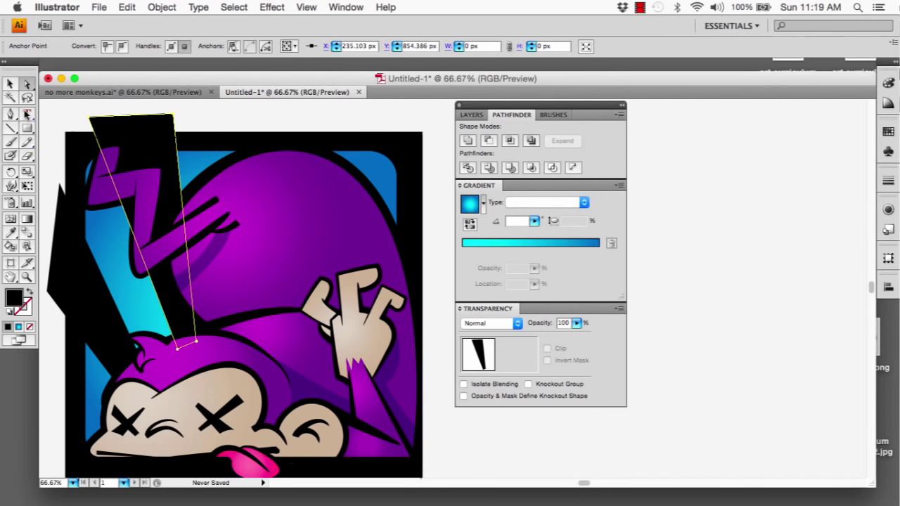
pyautogui.click(9, 85)
pyautogui.keyDown('shift'); pyautogui.click(106, 332); pyautogui.keyUp('shift')
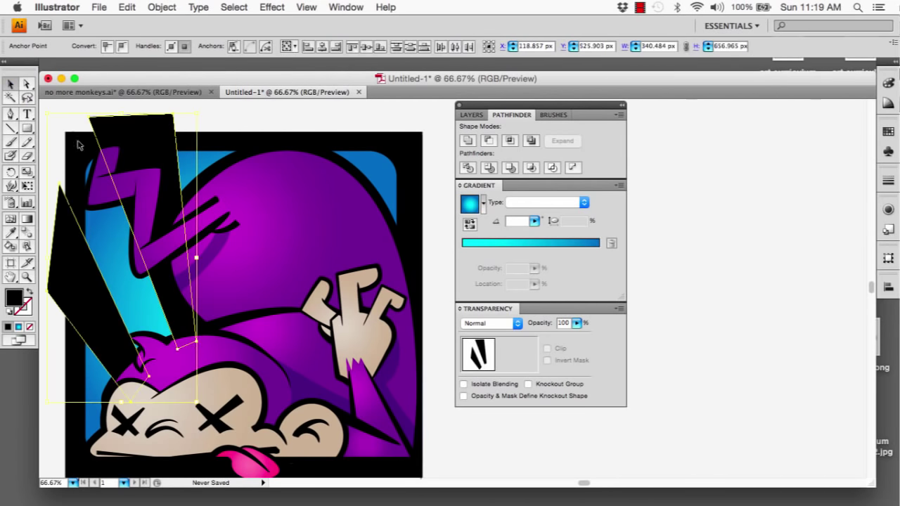
pyautogui.click(10, 84)
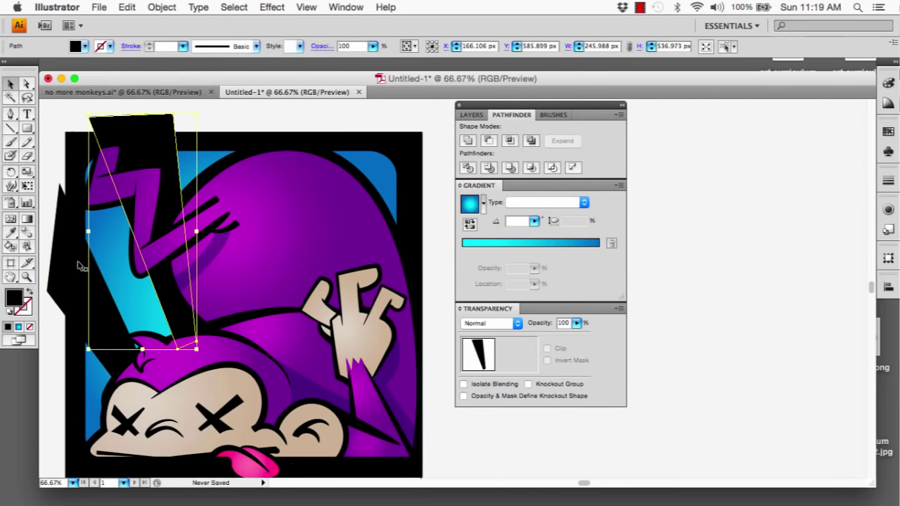
# Step: Give the rays a dark purple fill at 74% opacity
pyautogui.click(86, 47)
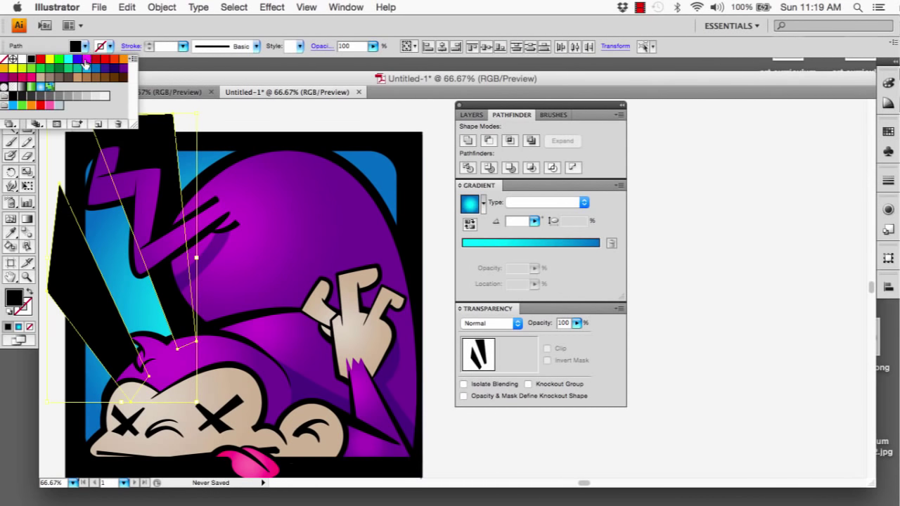
pyautogui.click(96, 69)
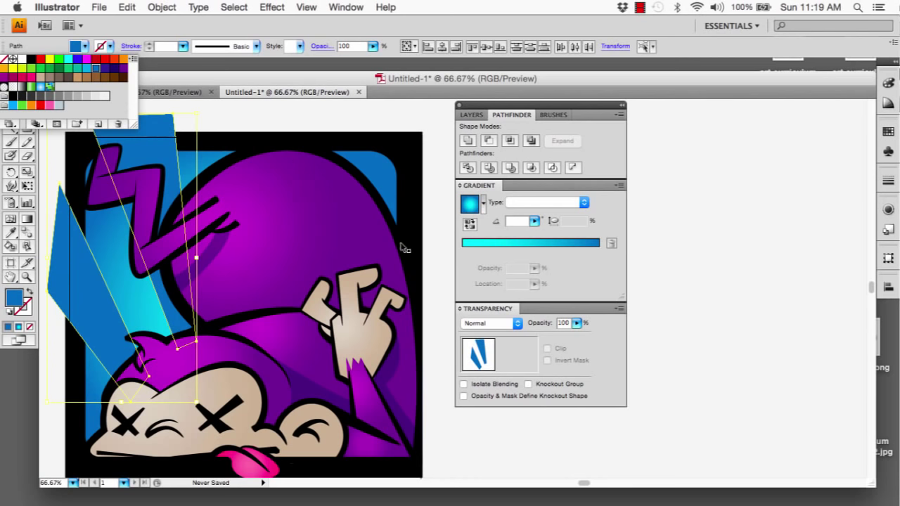
pyautogui.click(105, 68)
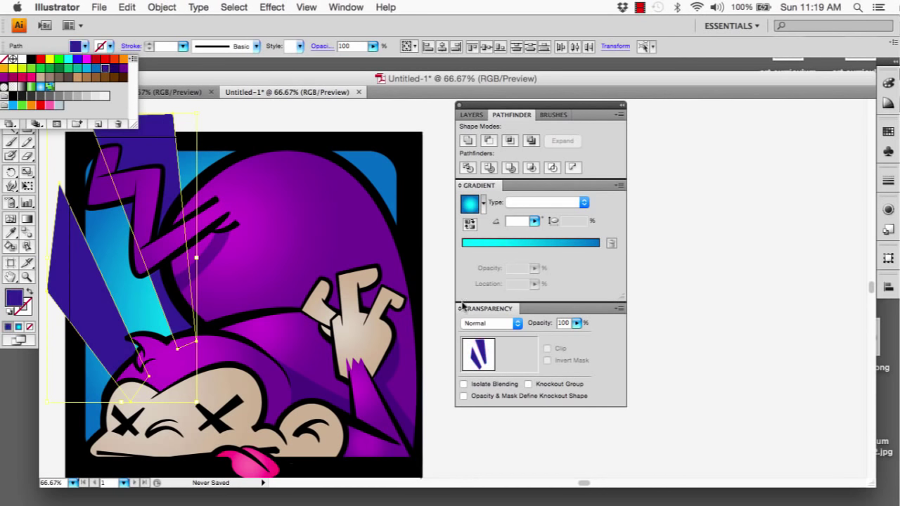
pyautogui.click(575, 323)
pyautogui.moveTo(576, 334); pyautogui.dragTo(557, 337)
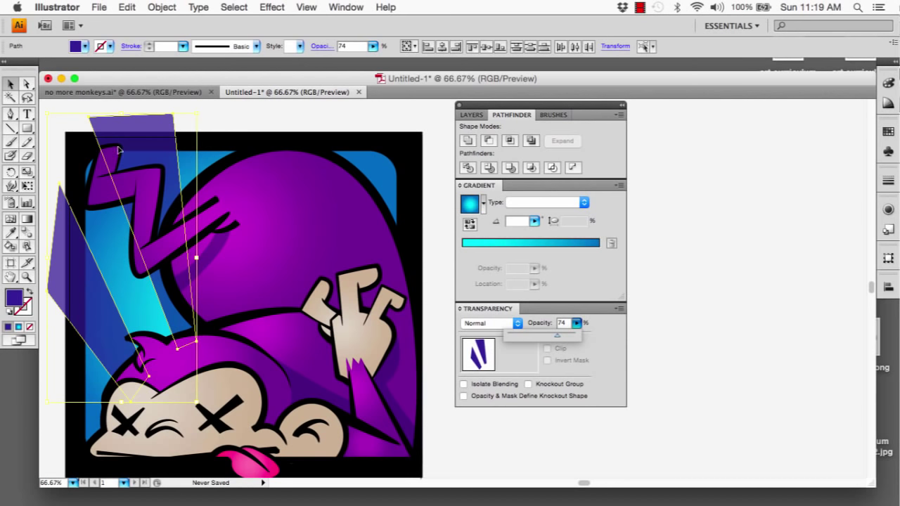
# Step: Send the purple ray shape backward behind the monkey and deselect it
pyautogui.rightClick(148, 142)
pyautogui.moveTo(218, 282)
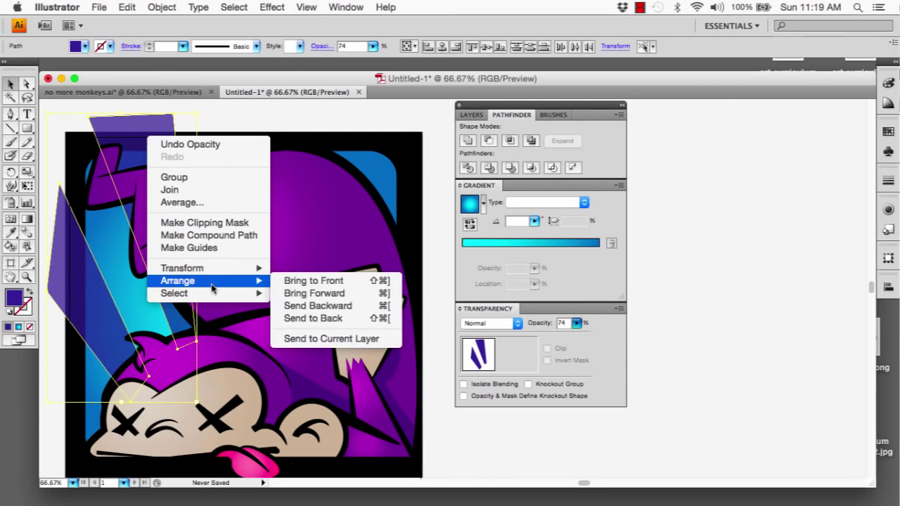
pyautogui.click(309, 306)
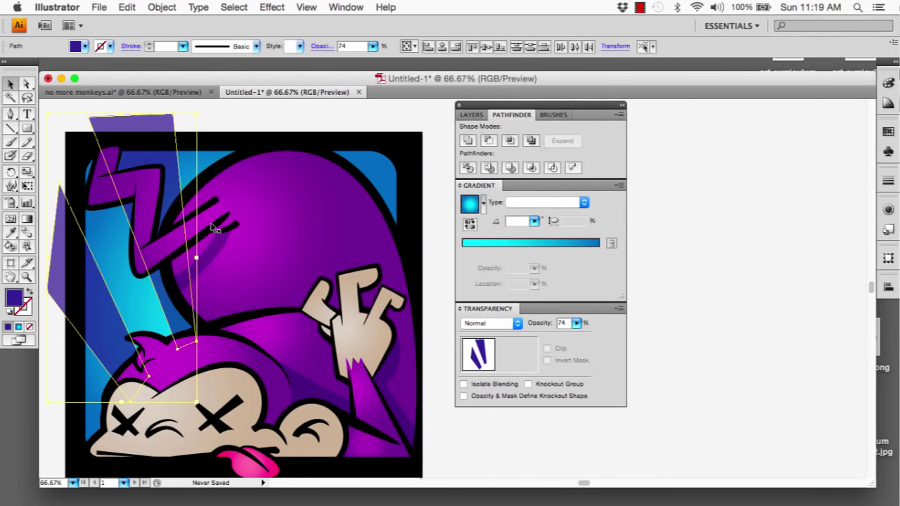
pyautogui.click(225, 110)
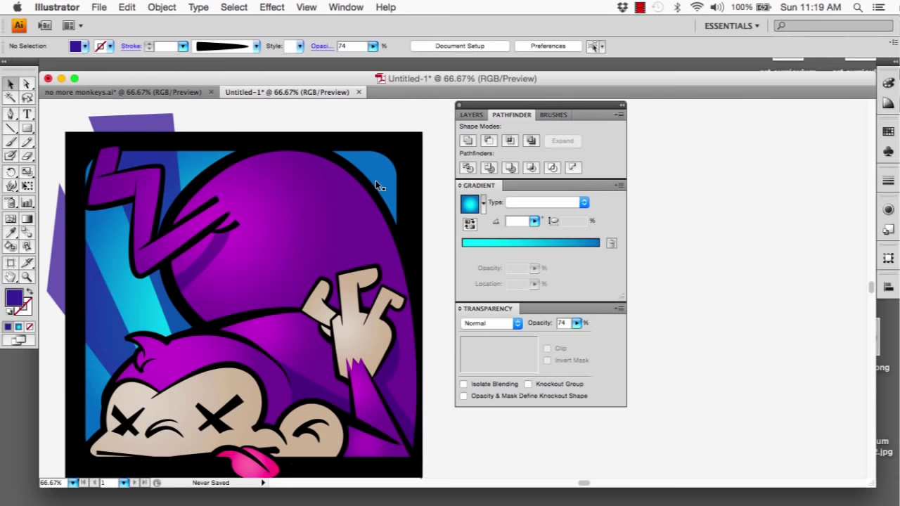
pyautogui.scroll(-2, 376, 185)
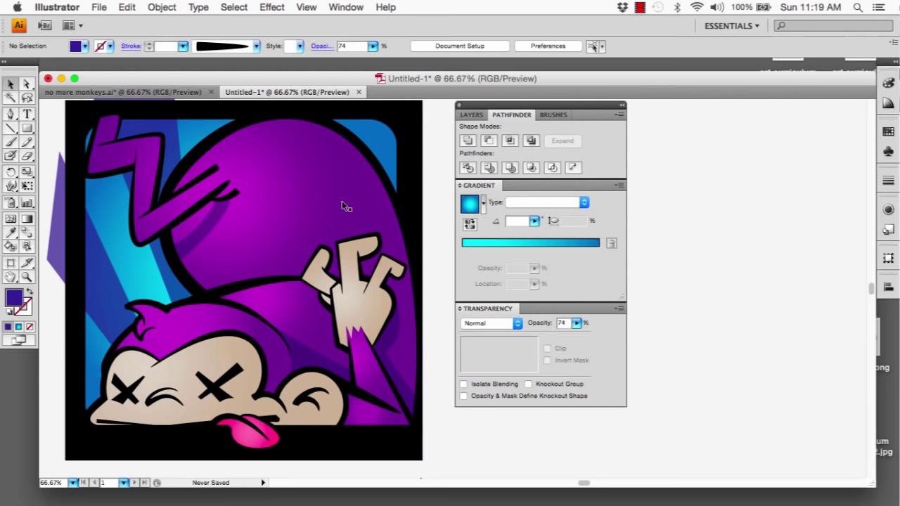
pyautogui.click(10, 83)
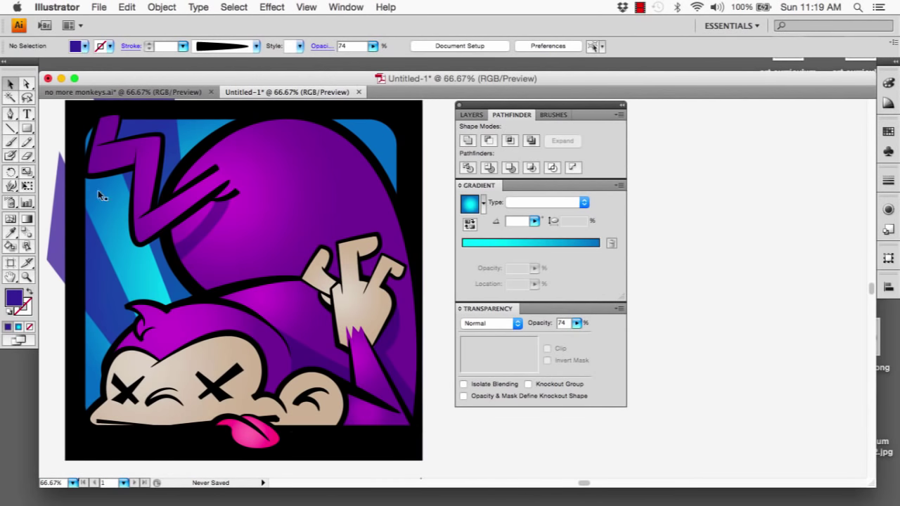
# Step: Save the artwork as 'No MOre Monekeys 2-1.ai' in Dropbox with default Illustrator options
pyautogui.click(97, 7)
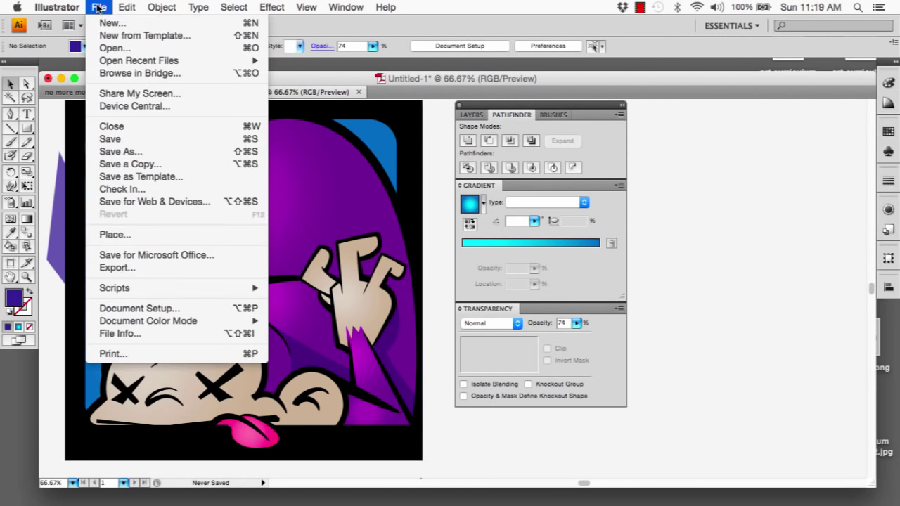
pyautogui.click(121, 140)
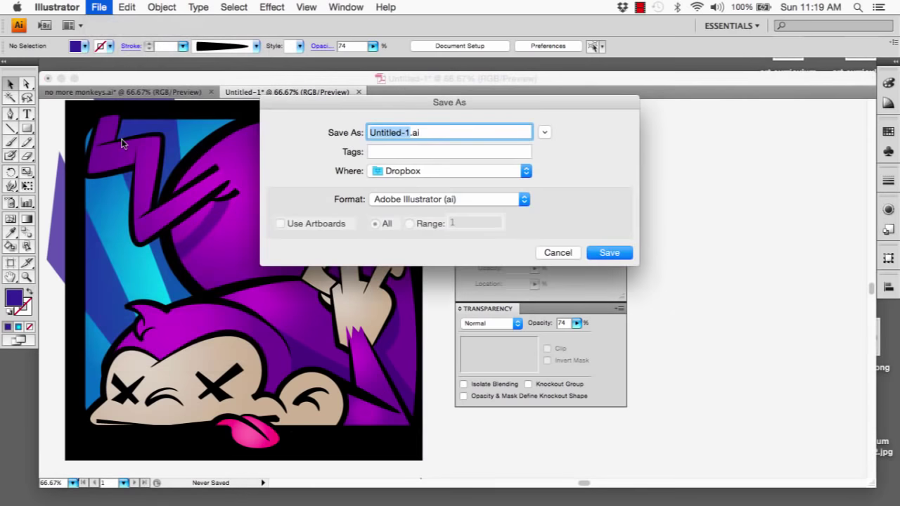
pyautogui.click(404, 133)
pyautogui.doubleClick(386, 133)
pyautogui.write('No MOre Monekeys 2')
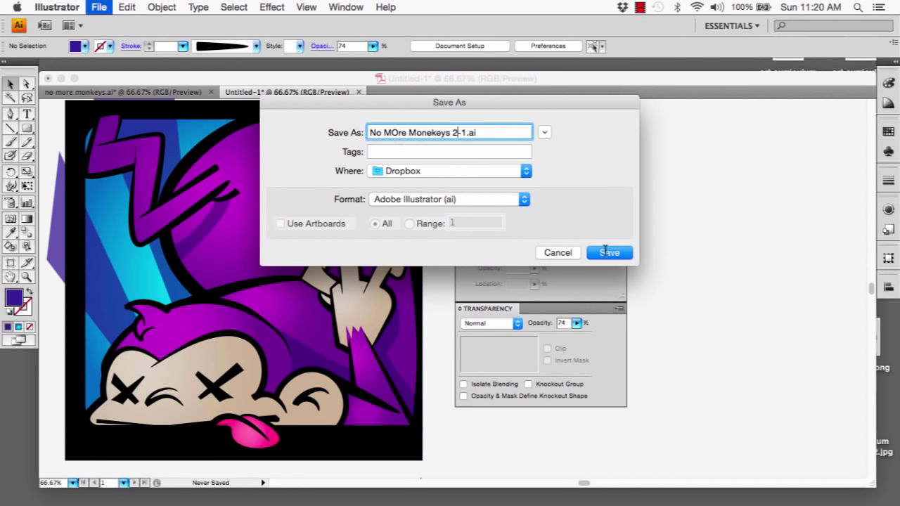
pyautogui.click(605, 252)
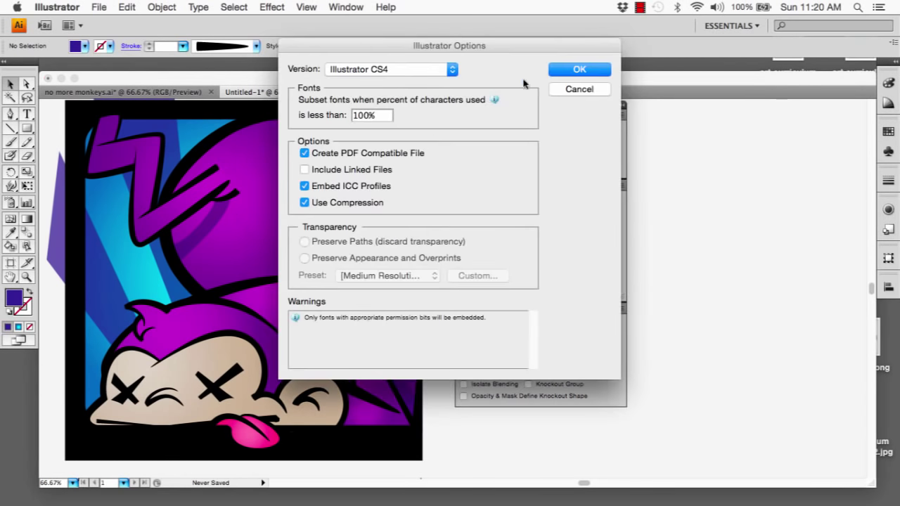
pyautogui.click(558, 71)
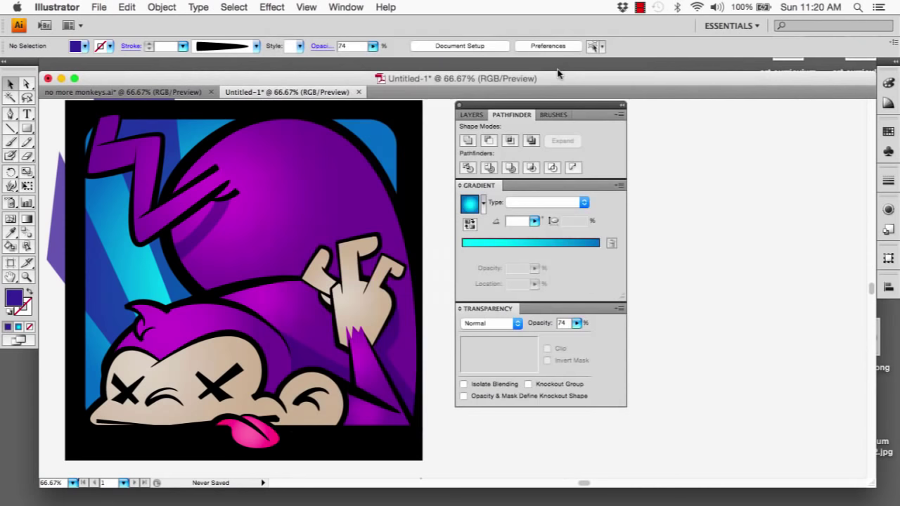
pyautogui.click(98, 7)
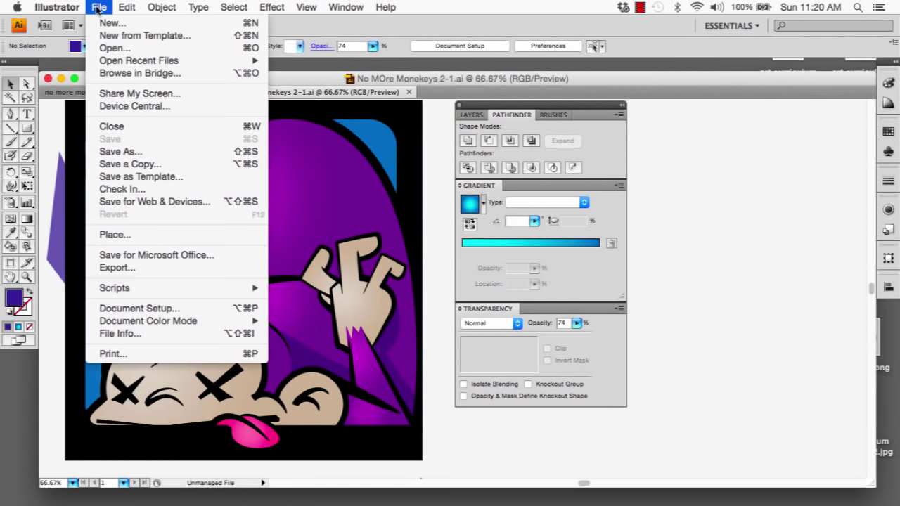
# Step: Export an 800 × 800 px PNG-24 named No-MOre-Monekeys-2-1.png to Dropbox via Save for Web
pyautogui.click(119, 201)
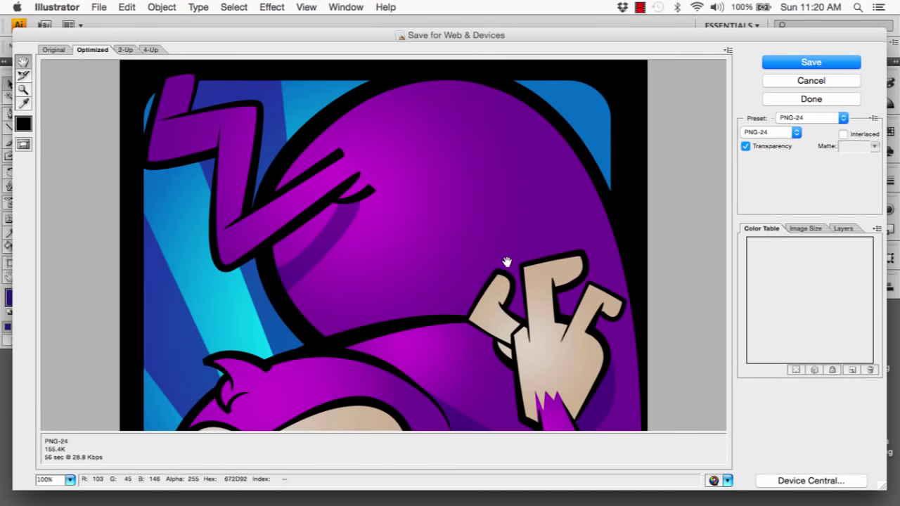
pyautogui.click(806, 231)
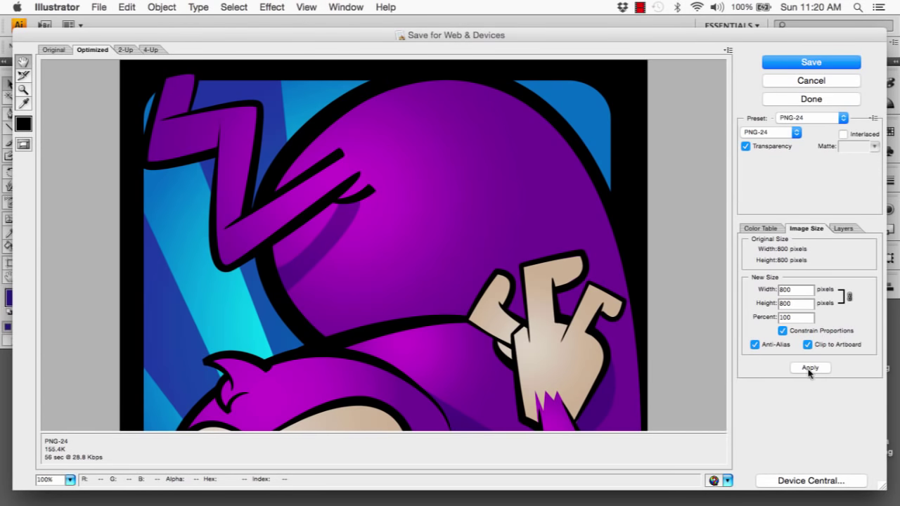
pyautogui.click(799, 65)
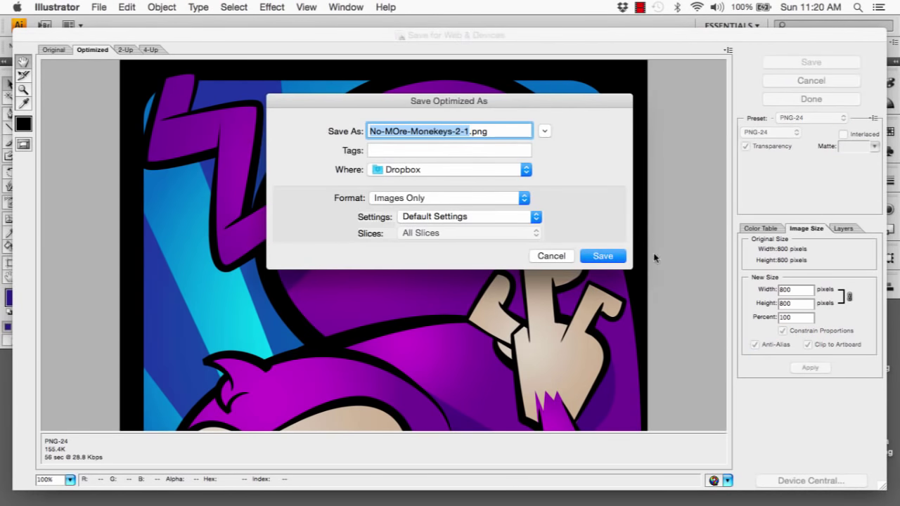
pyautogui.click(610, 257)
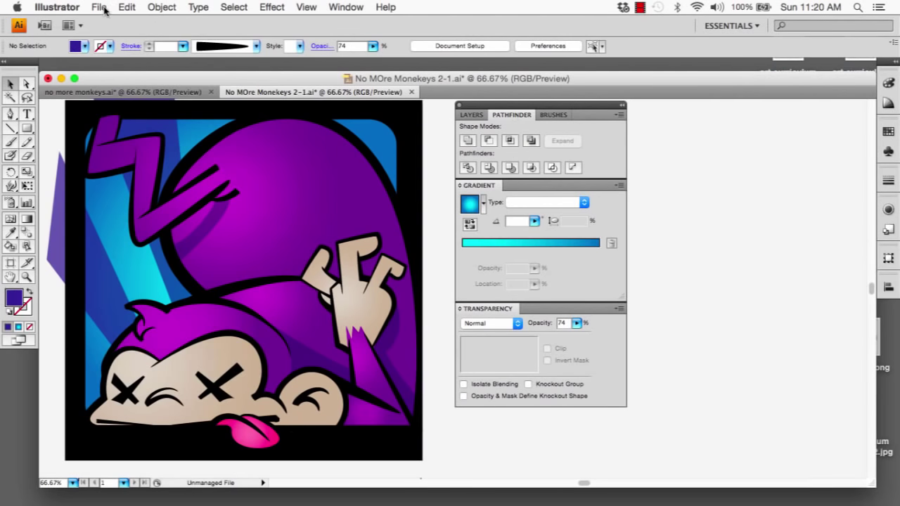
# Step: Export a quality-60 JPEG named No-MOre-Monekeys-2-1.jpg to Dropbox via Save for Web
pyautogui.click(102, 9)
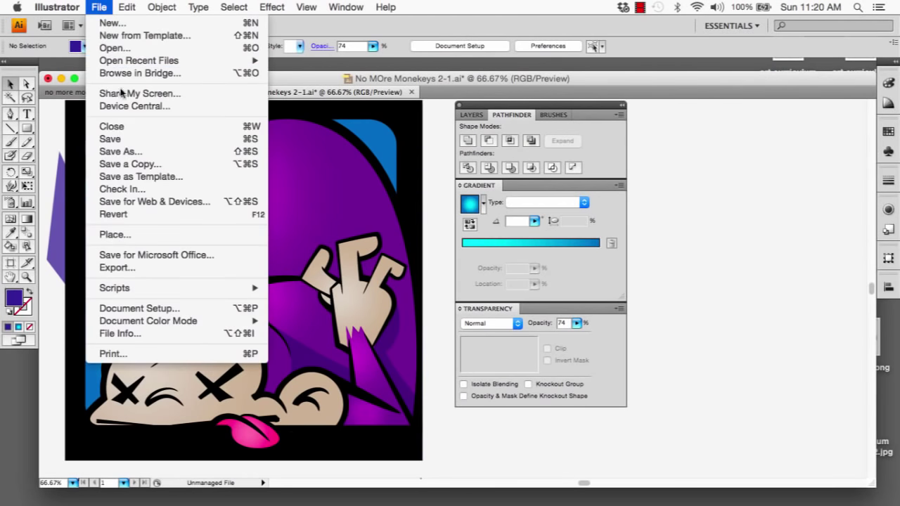
pyautogui.click(146, 203)
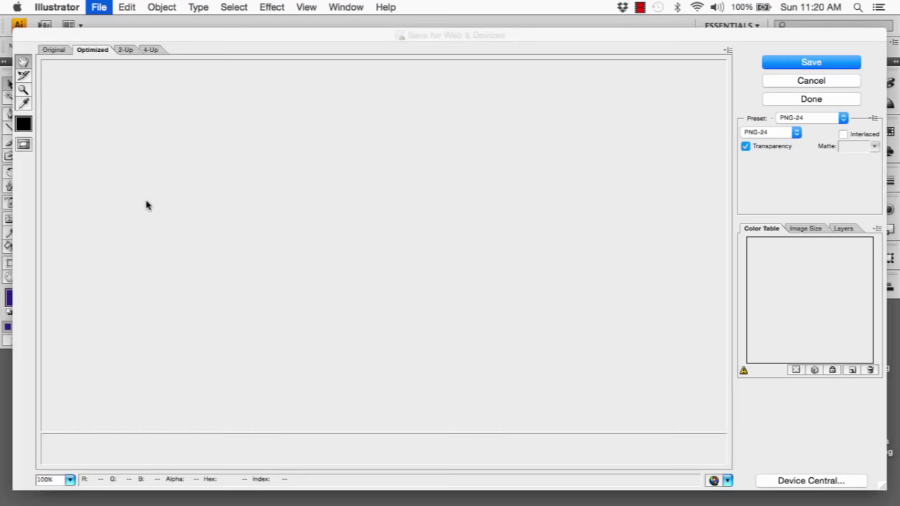
pyautogui.click(770, 132)
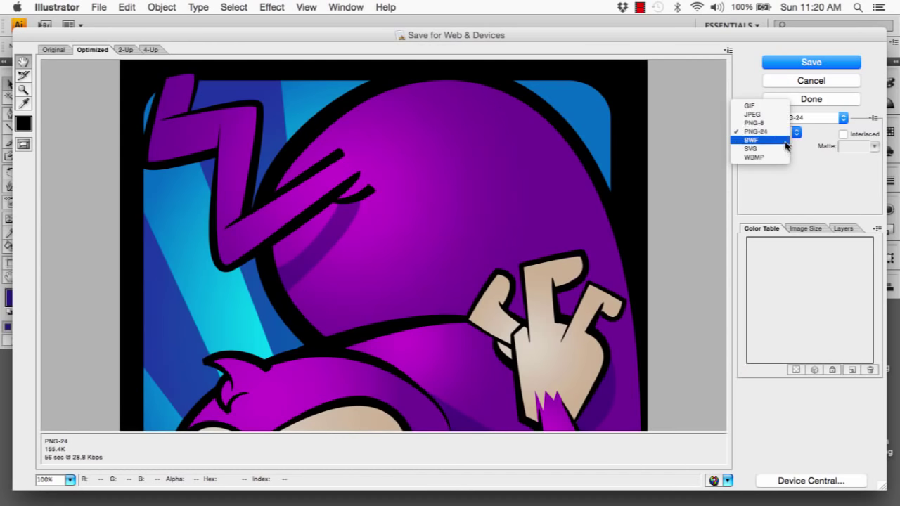
pyautogui.click(756, 116)
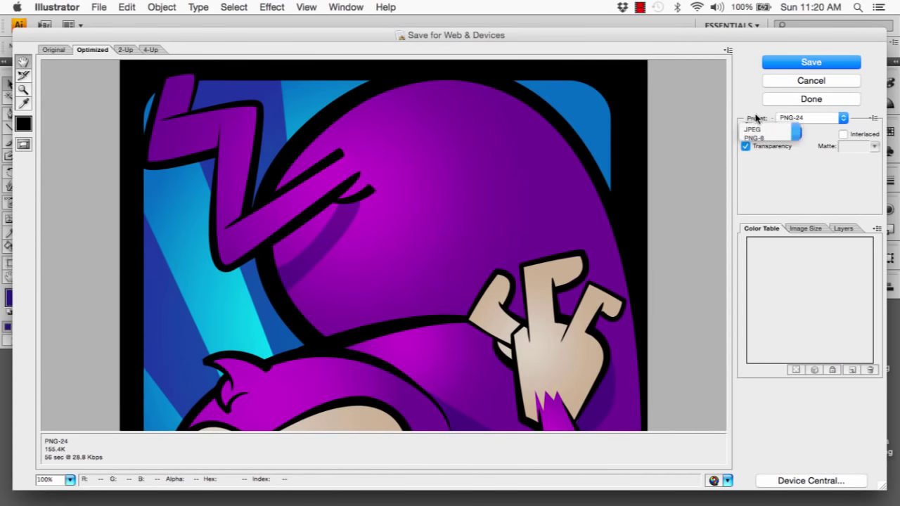
pyautogui.click(808, 63)
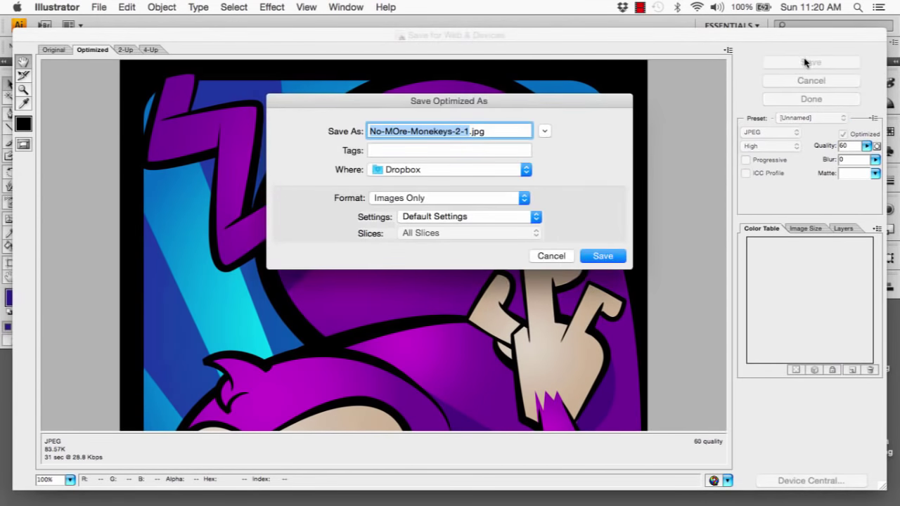
pyautogui.click(603, 258)
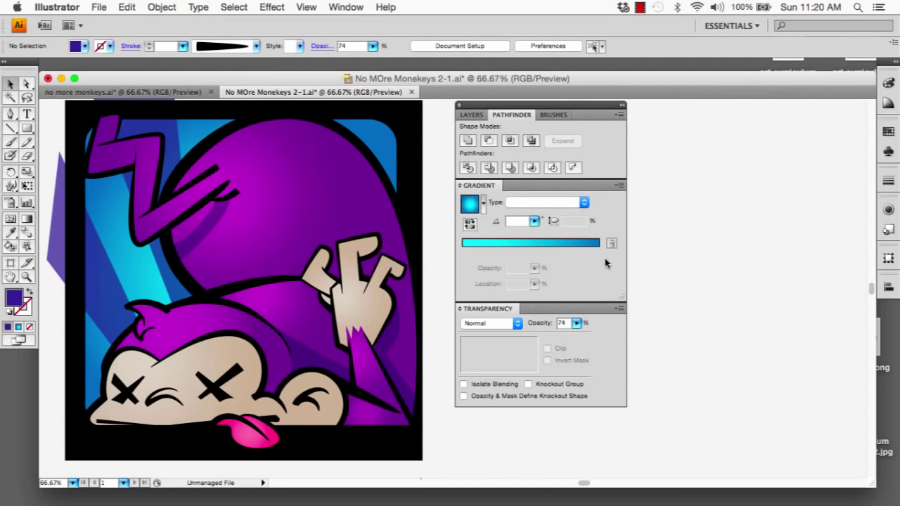